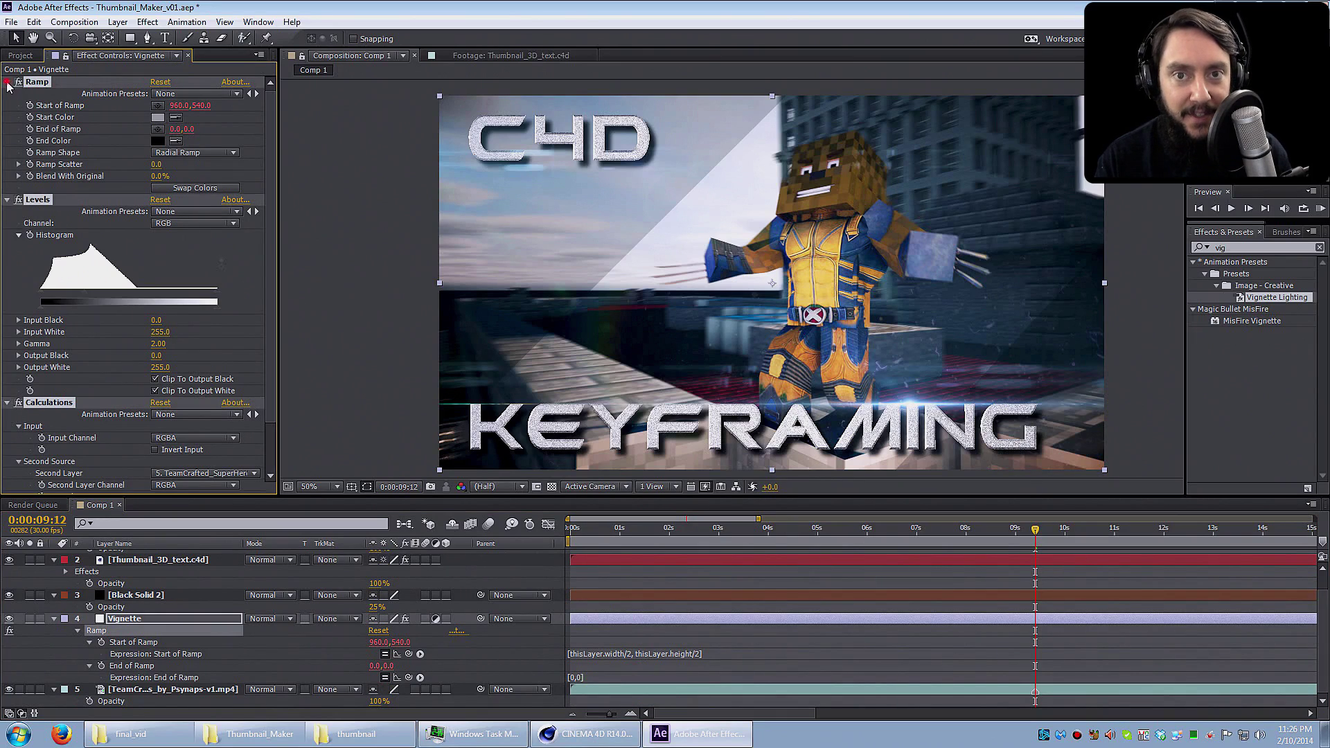
# Step: Collapse the existing effects on the Vignette layer and add the Hue/Saturation effect below them
pyautogui.click(7, 82)
pyautogui.click(82, 252)
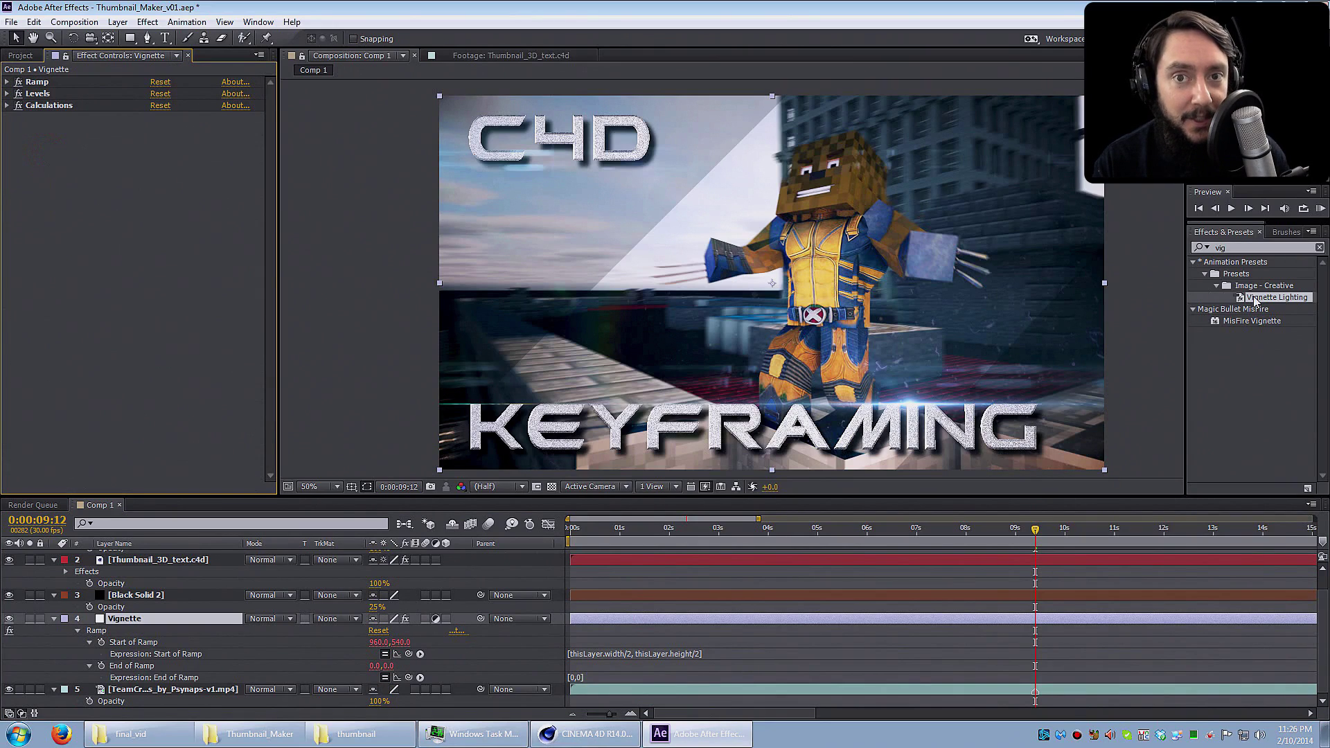
pyautogui.click(1250, 247)
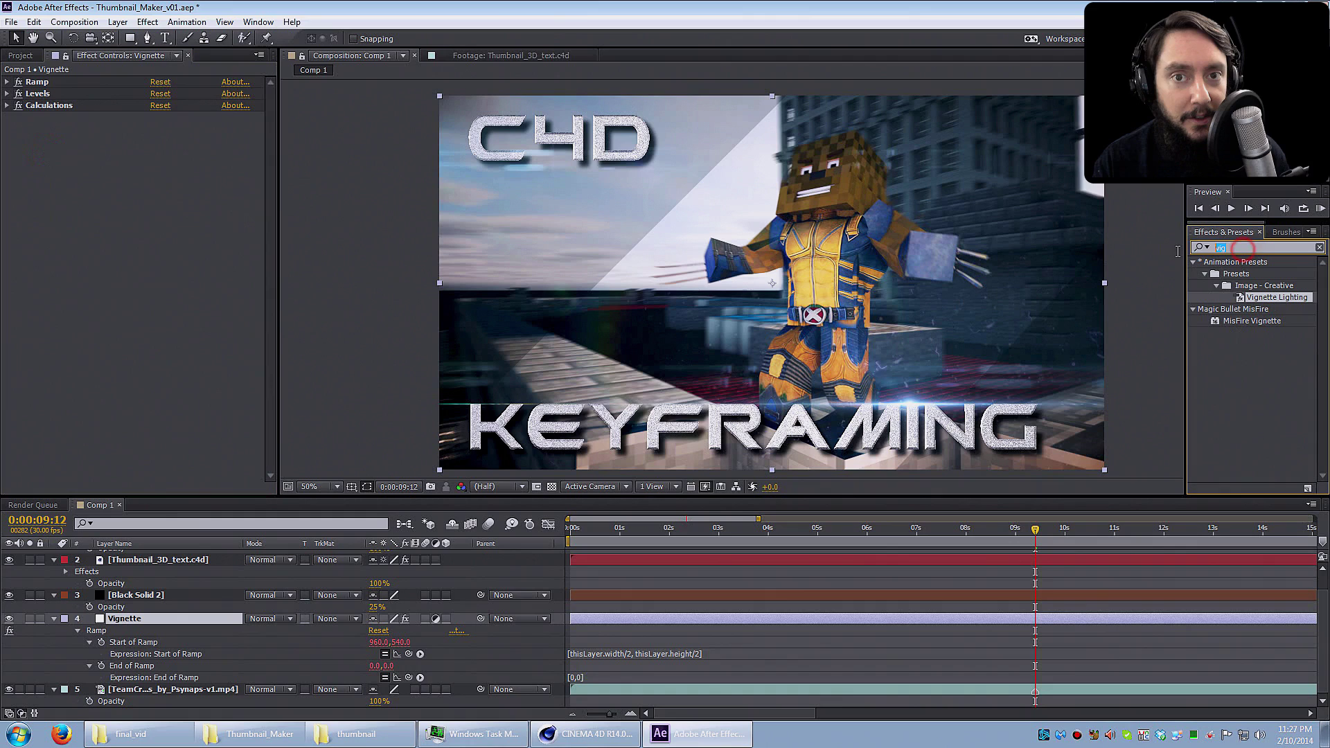
pyautogui.write('hue')
pyautogui.moveTo(1248, 332); pyautogui.dragTo(45, 197)
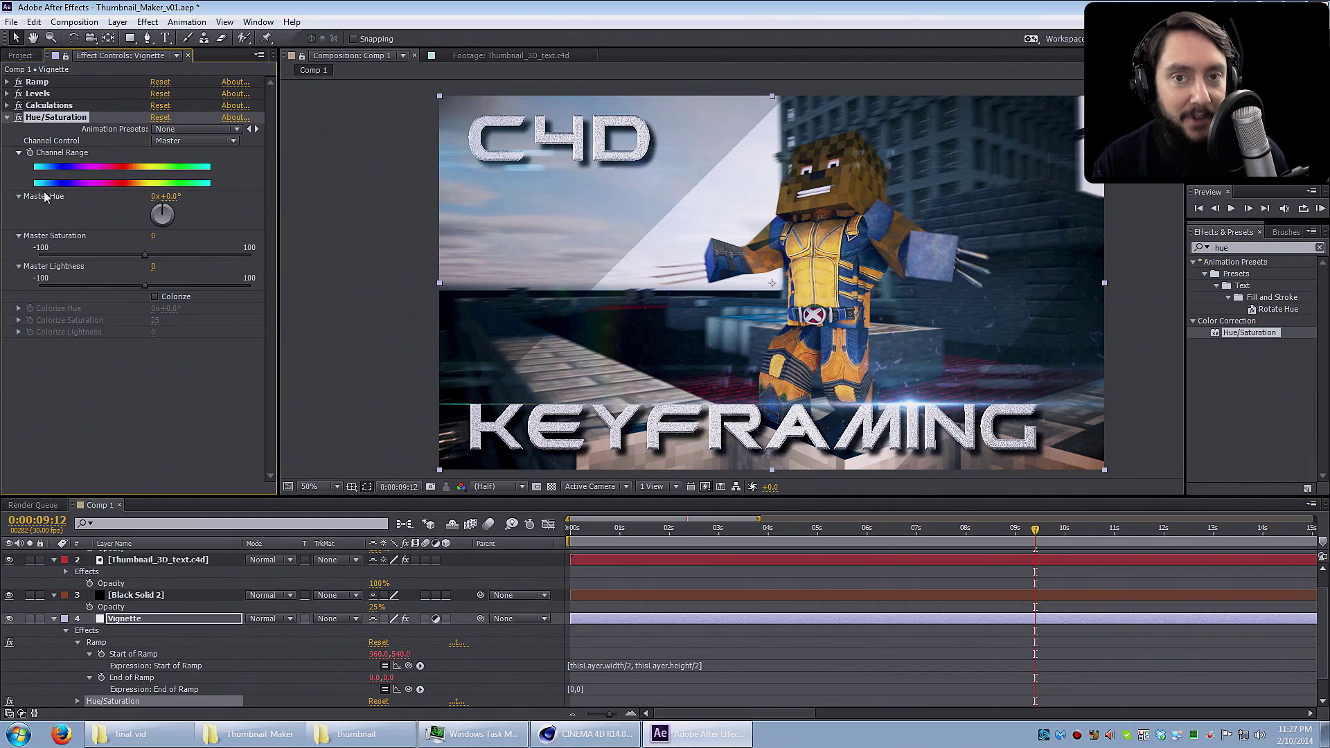
# Step: Set the Vignette layer's Master Saturation to -15 and clear the effects search
pyautogui.moveTo(131, 251)
pyautogui.mouseDown()
pyautogui.moveTo(102, 261)
pyautogui.moveTo(118, 262)
pyautogui.mouseUp()
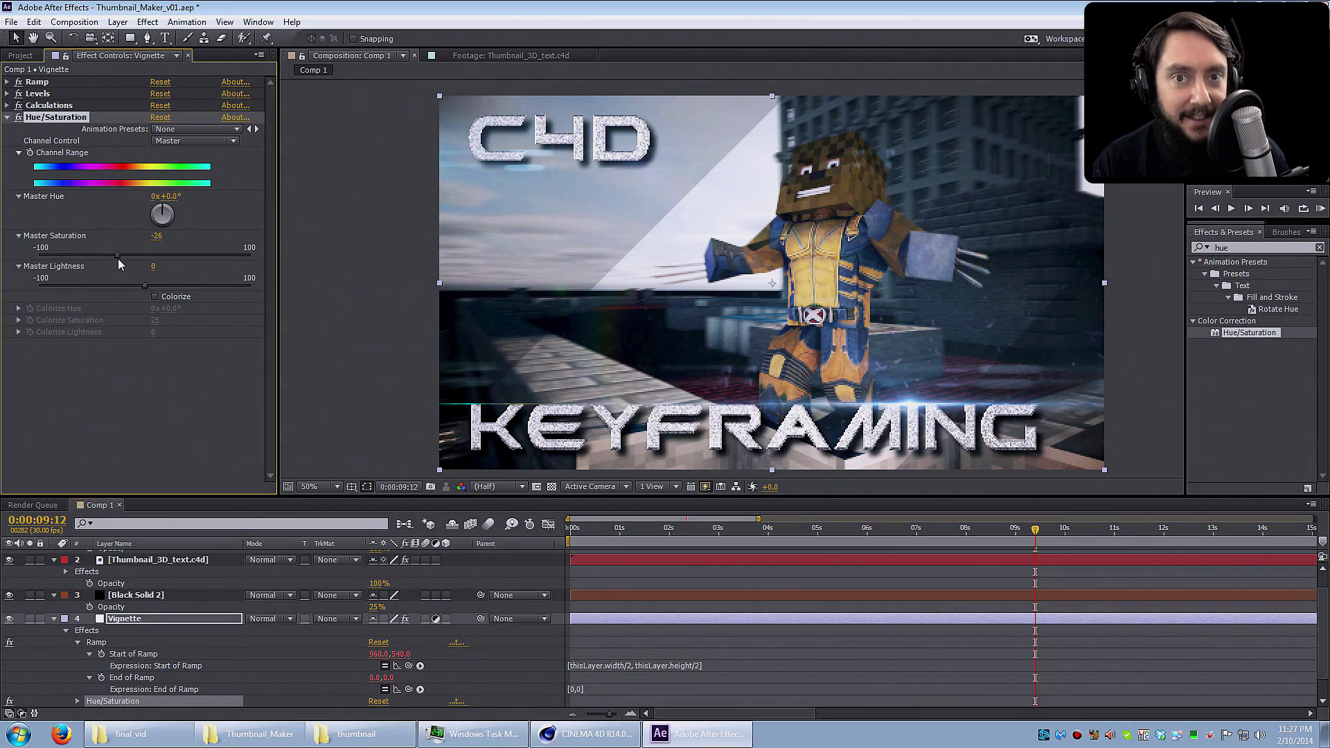
pyautogui.click(158, 236)
pyautogui.write('-15')
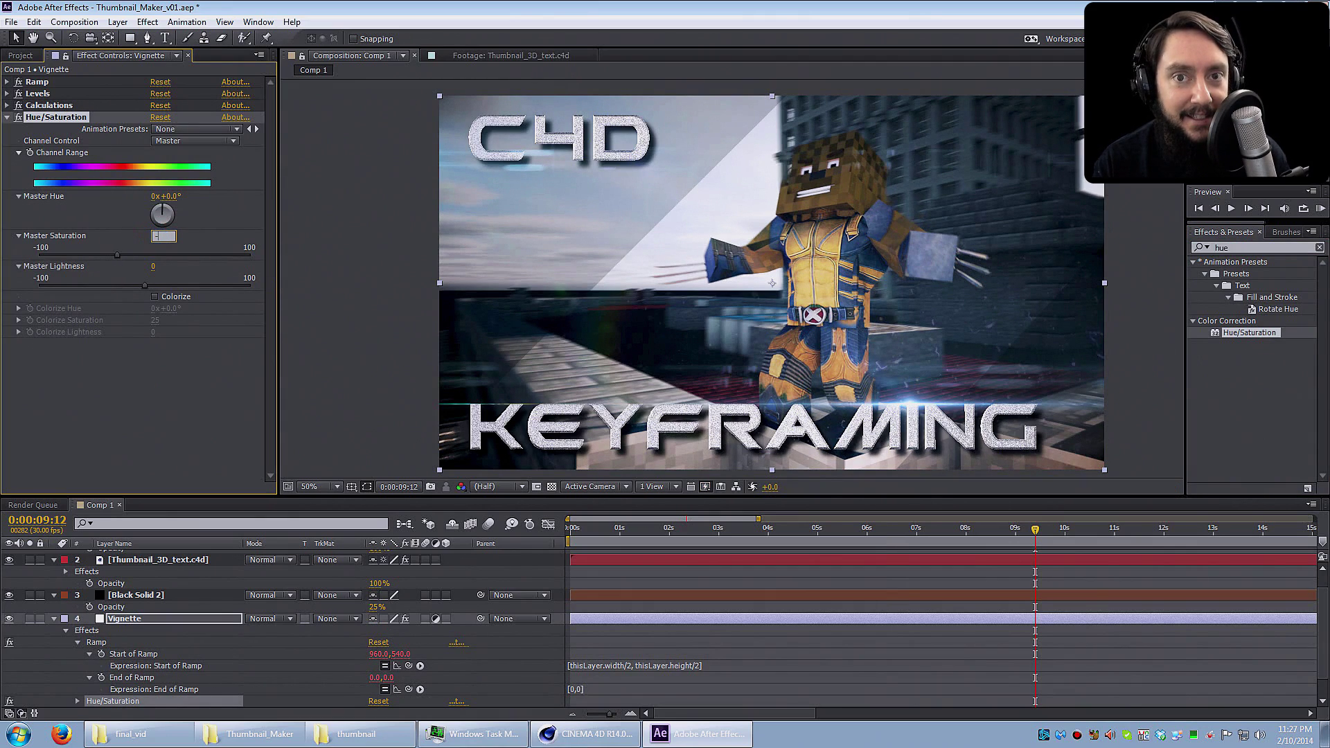
pyautogui.press('Return')
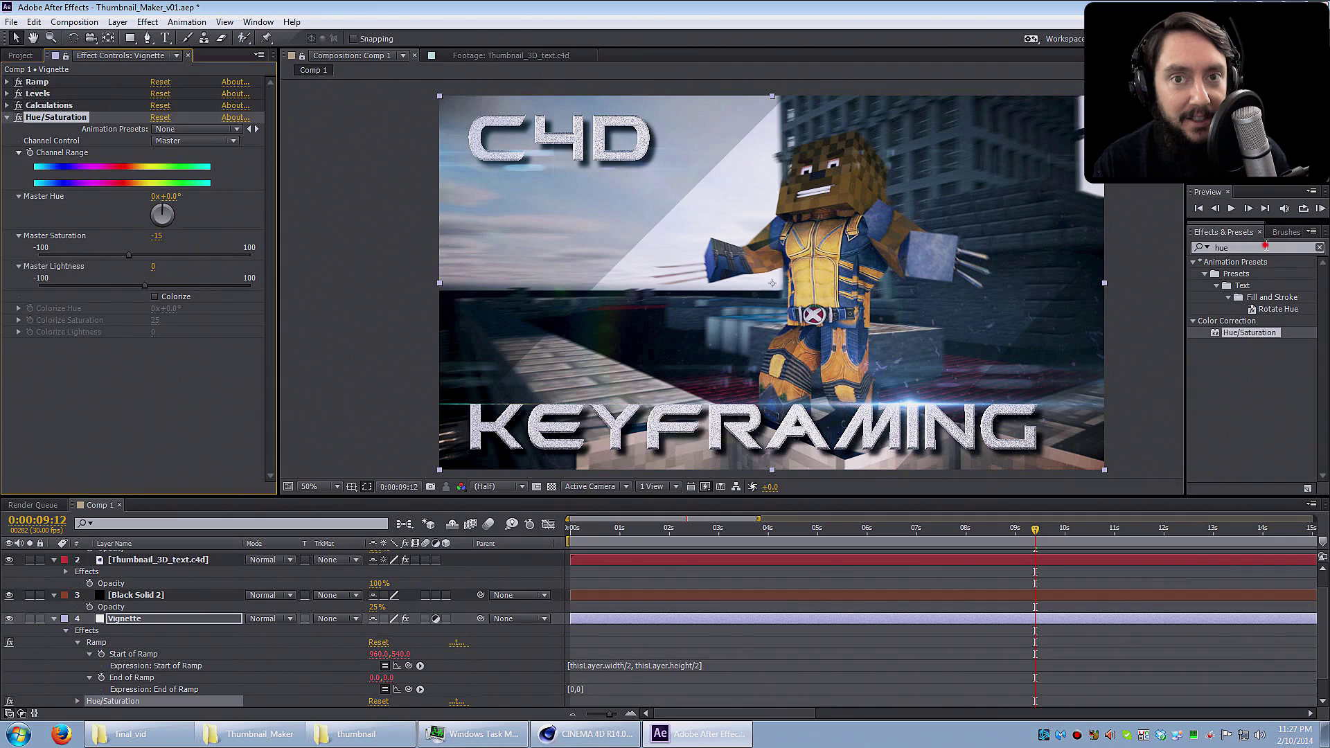
pyautogui.click(1265, 248)
pyautogui.press('BackSpace')
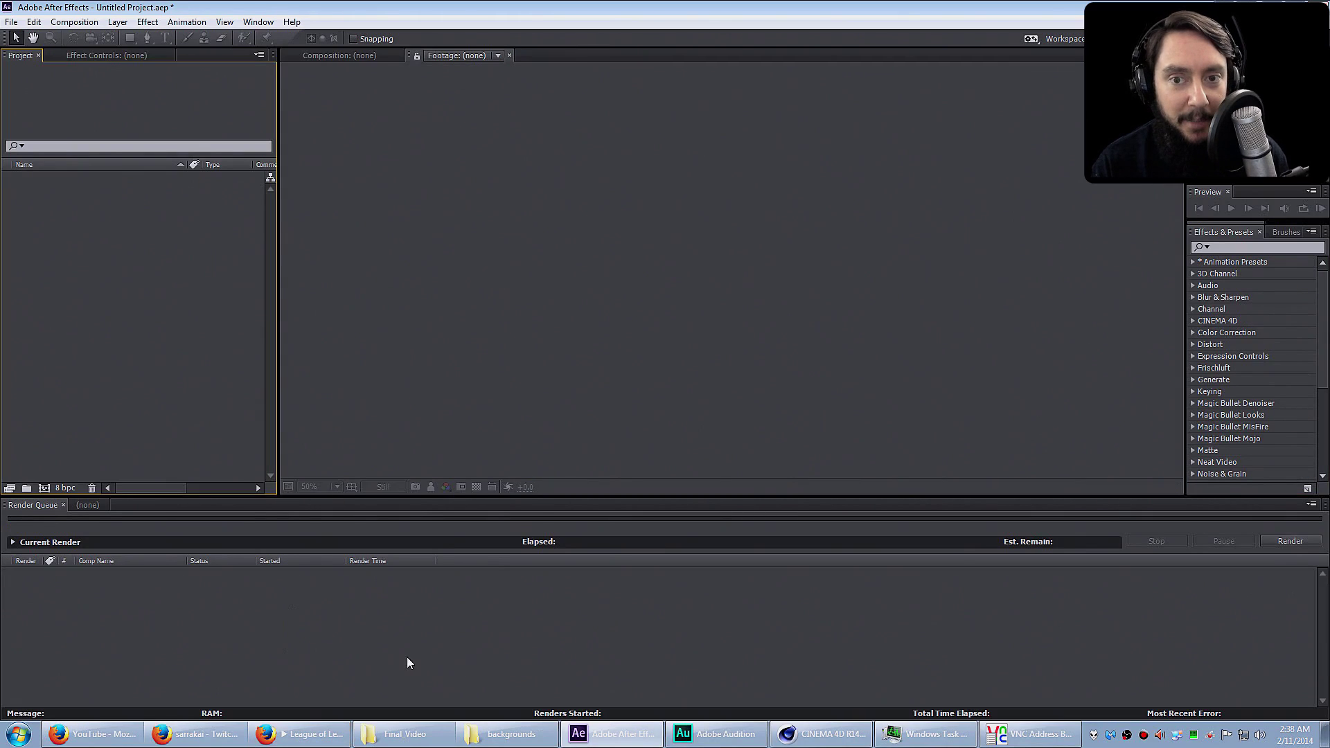
# Step: Import the TeamCrafted_SuperHeros_by_Psynaps-v1.mp4 clip, create a composition from it, and go to the frame at 0:00:11:29
pyautogui.click(405, 734)
pyautogui.moveTo(489, 222); pyautogui.dragTo(43, 488)
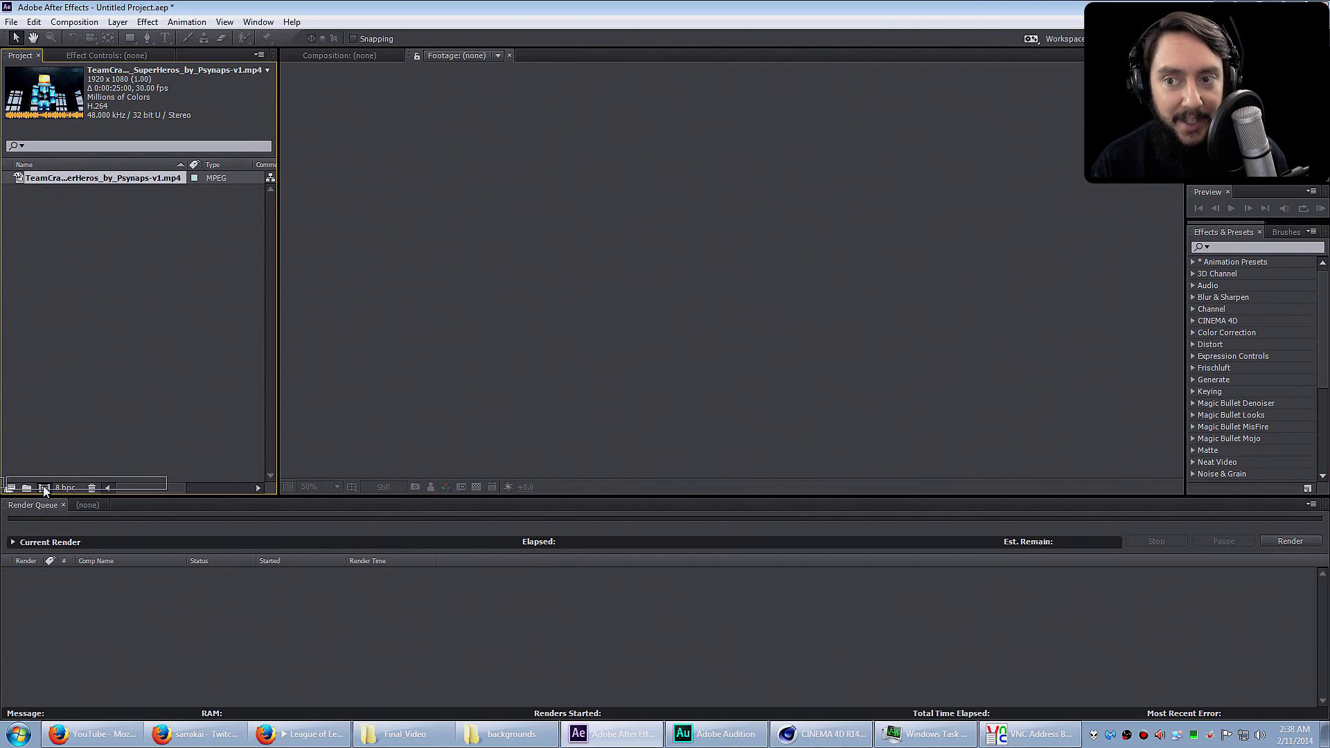
pyautogui.moveTo(766, 530); pyautogui.dragTo(925, 531)
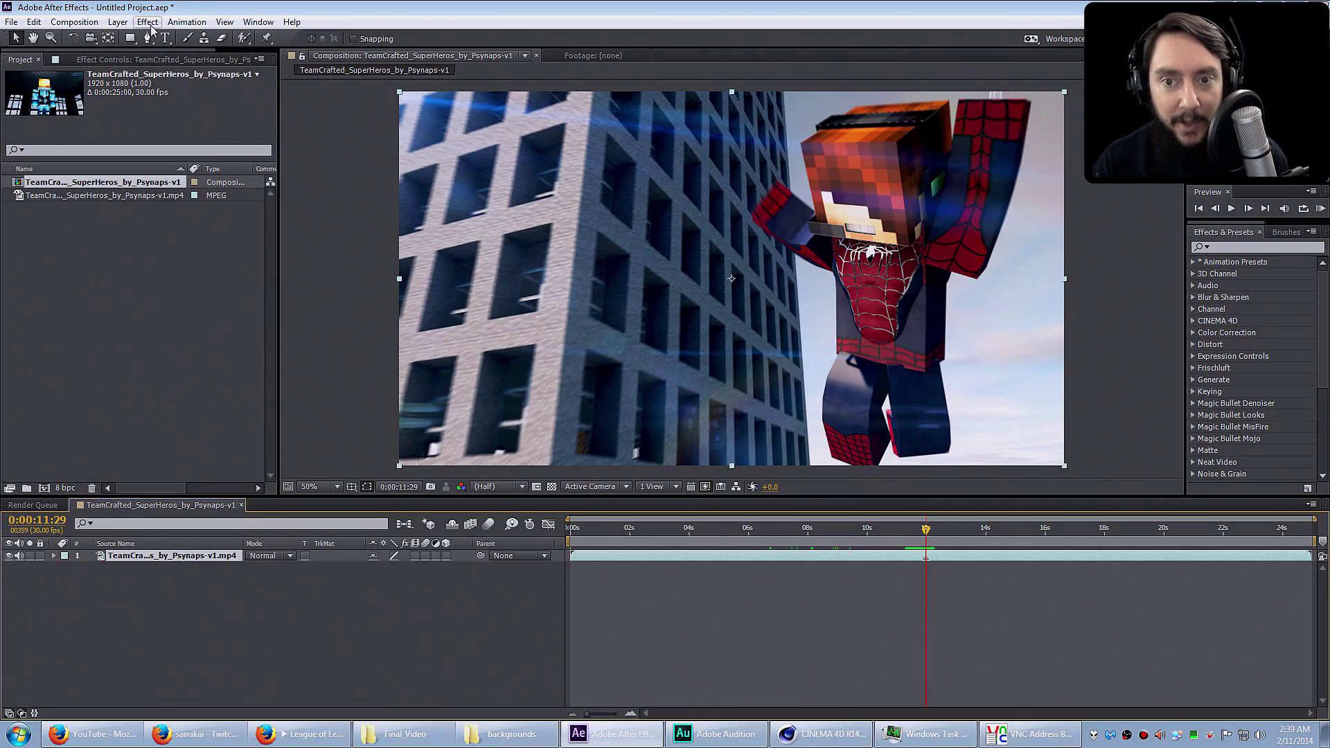
# Step: Create an adjustment layer above the video and rename it Lens Flare
pyautogui.click(150, 25)
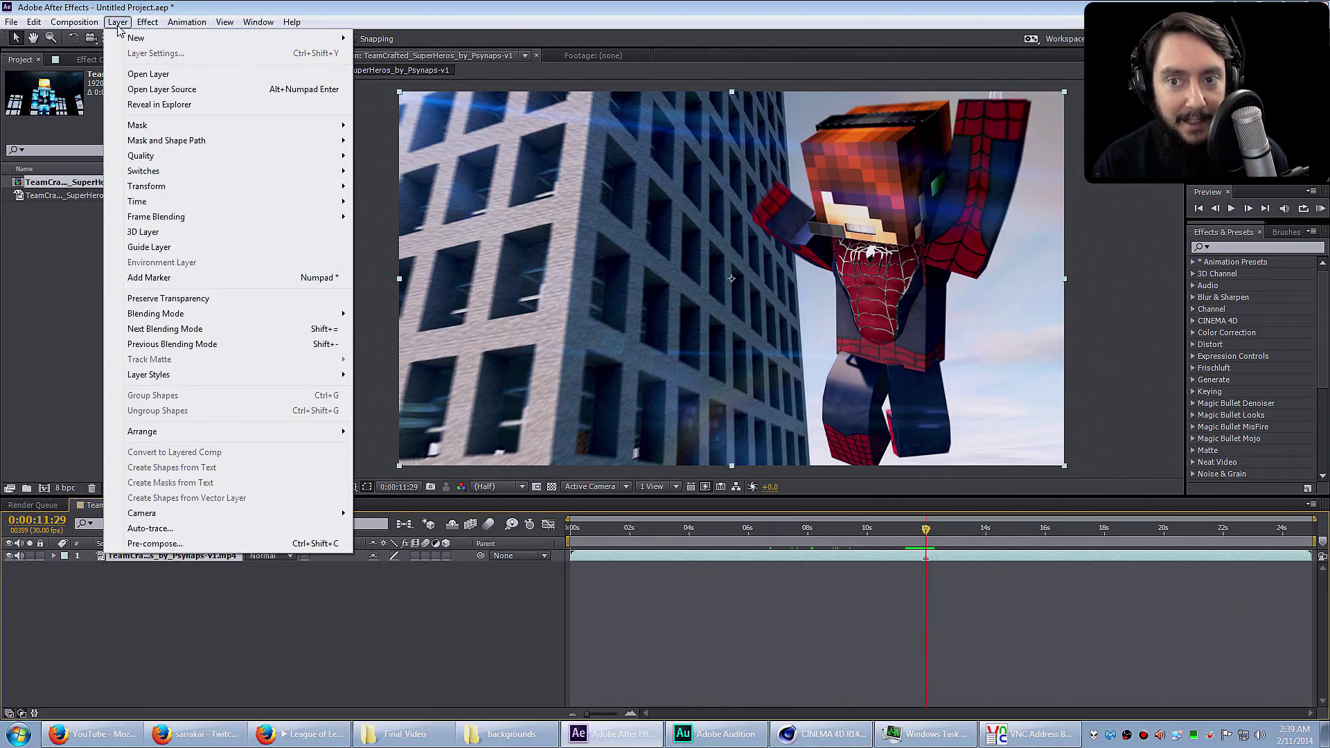
pyautogui.moveTo(135, 40)
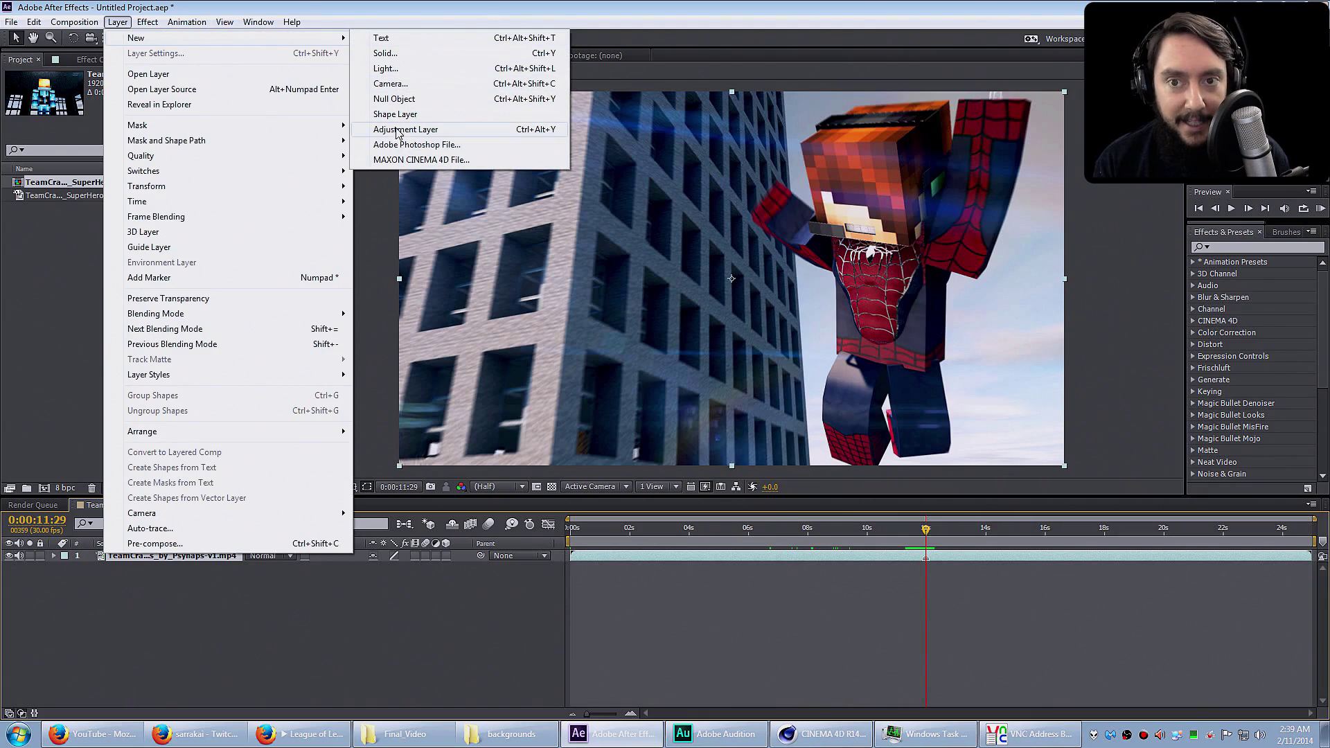
pyautogui.click(499, 137)
pyautogui.rightClick(158, 557)
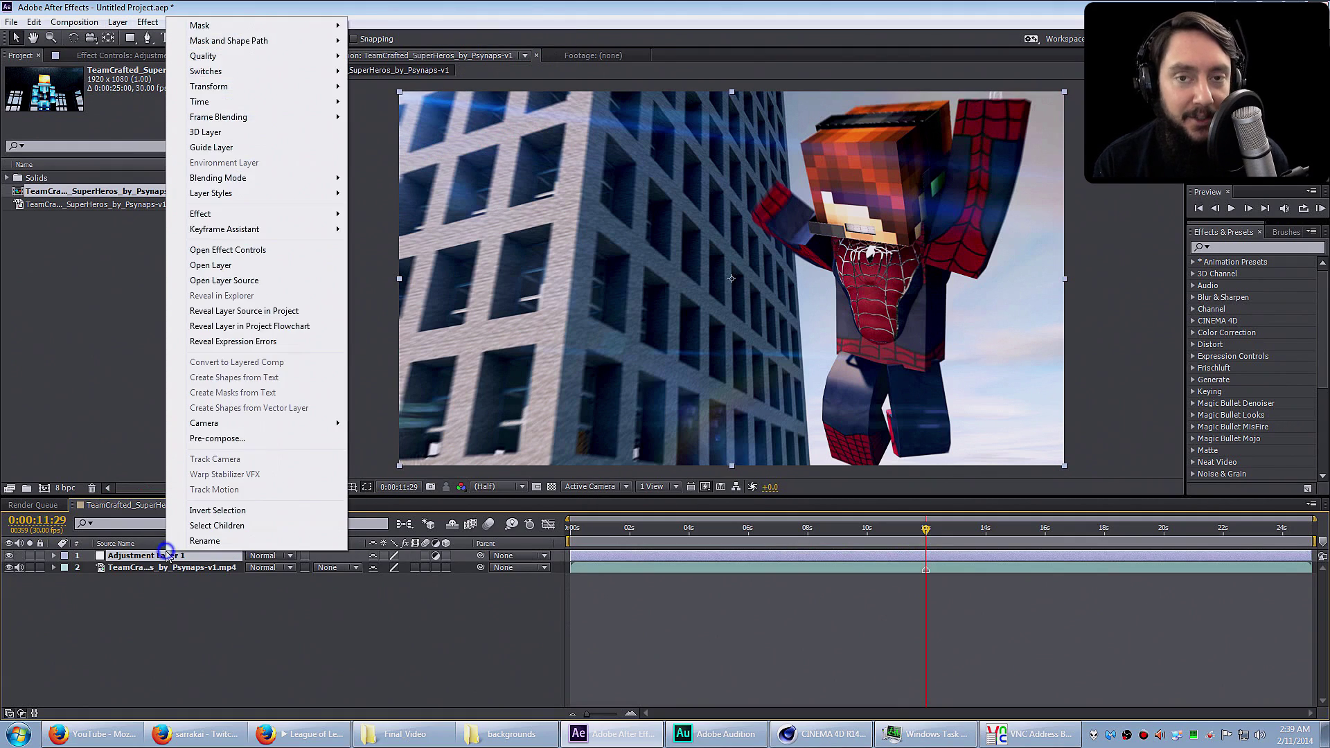
pyautogui.click(249, 558)
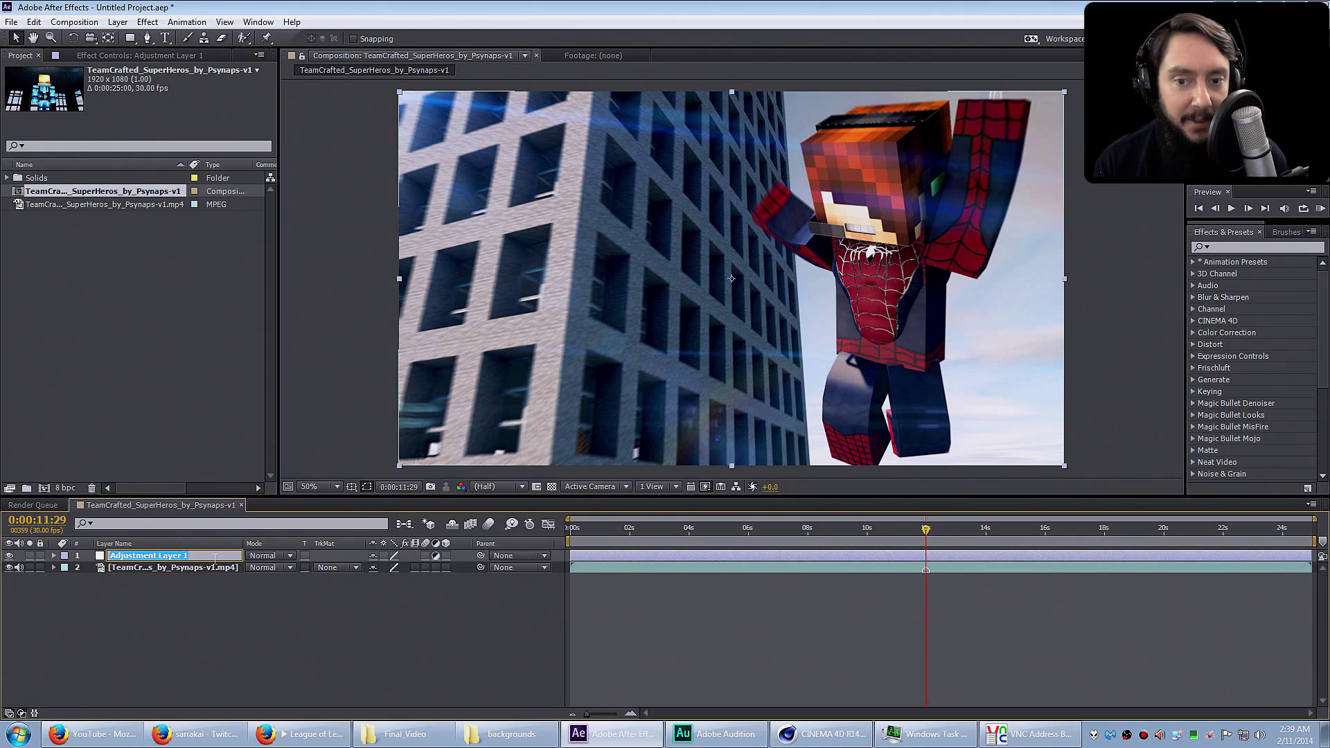
pyautogui.write('Lens Flare')
pyautogui.press('Return')
# Step: Create a second adjustment layer, place it below Lens Flare, and rename it Other effects
pyautogui.click(118, 22)
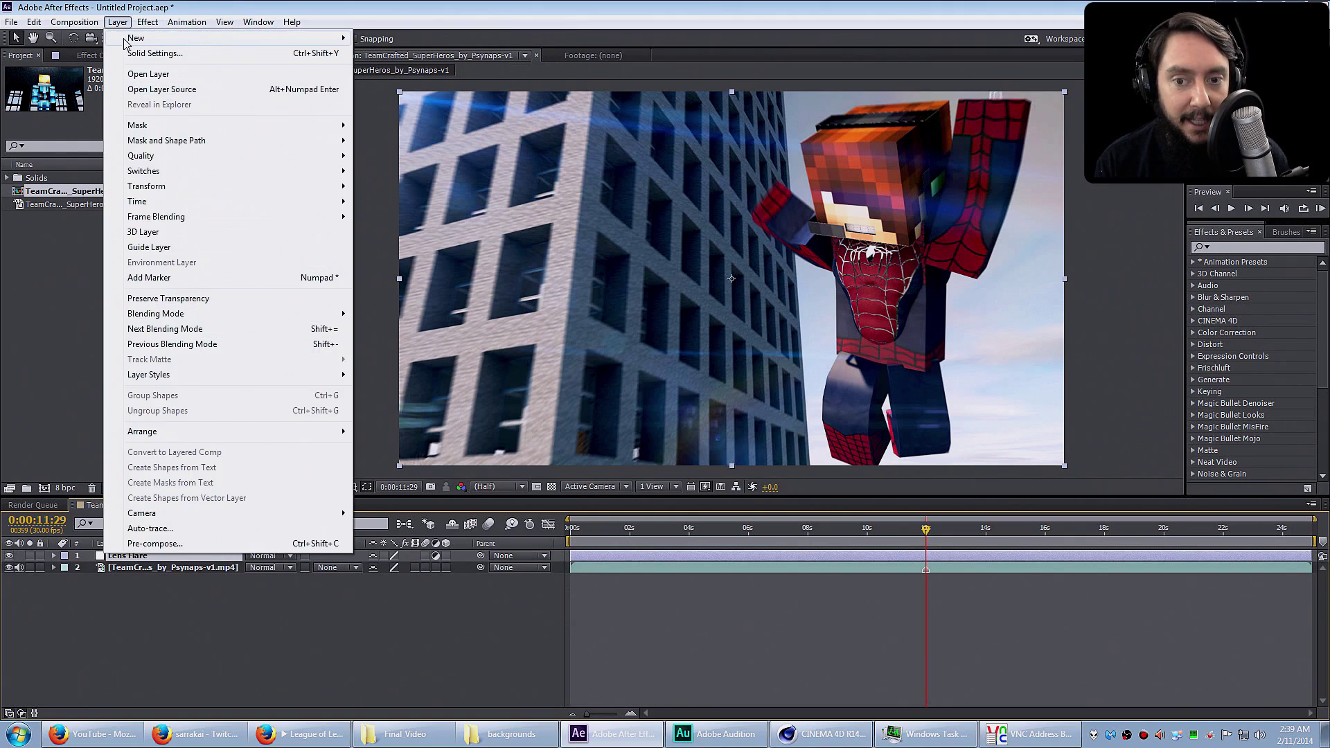
pyautogui.moveTo(124, 40)
pyautogui.click(409, 130)
pyautogui.moveTo(126, 554); pyautogui.dragTo(138, 577)
pyautogui.rightClick(154, 569)
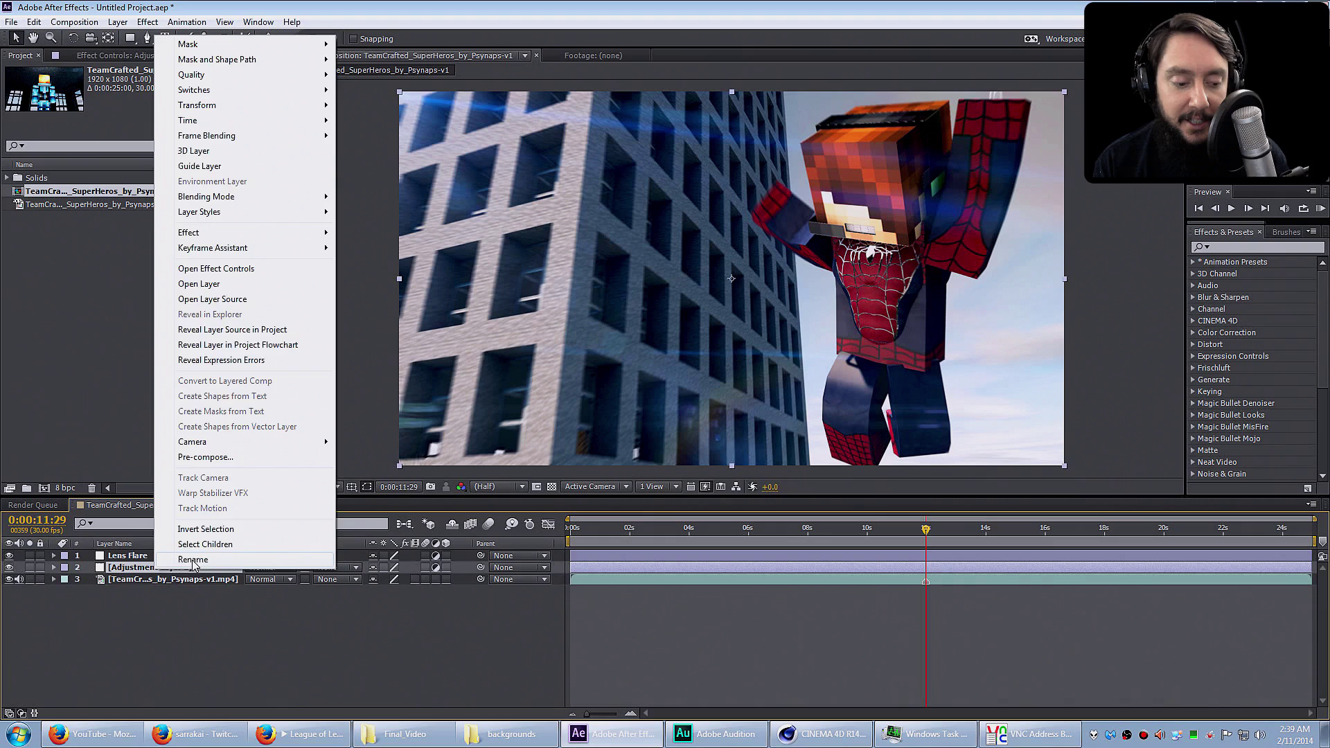
pyautogui.click(183, 560)
pyautogui.write('Other effects')
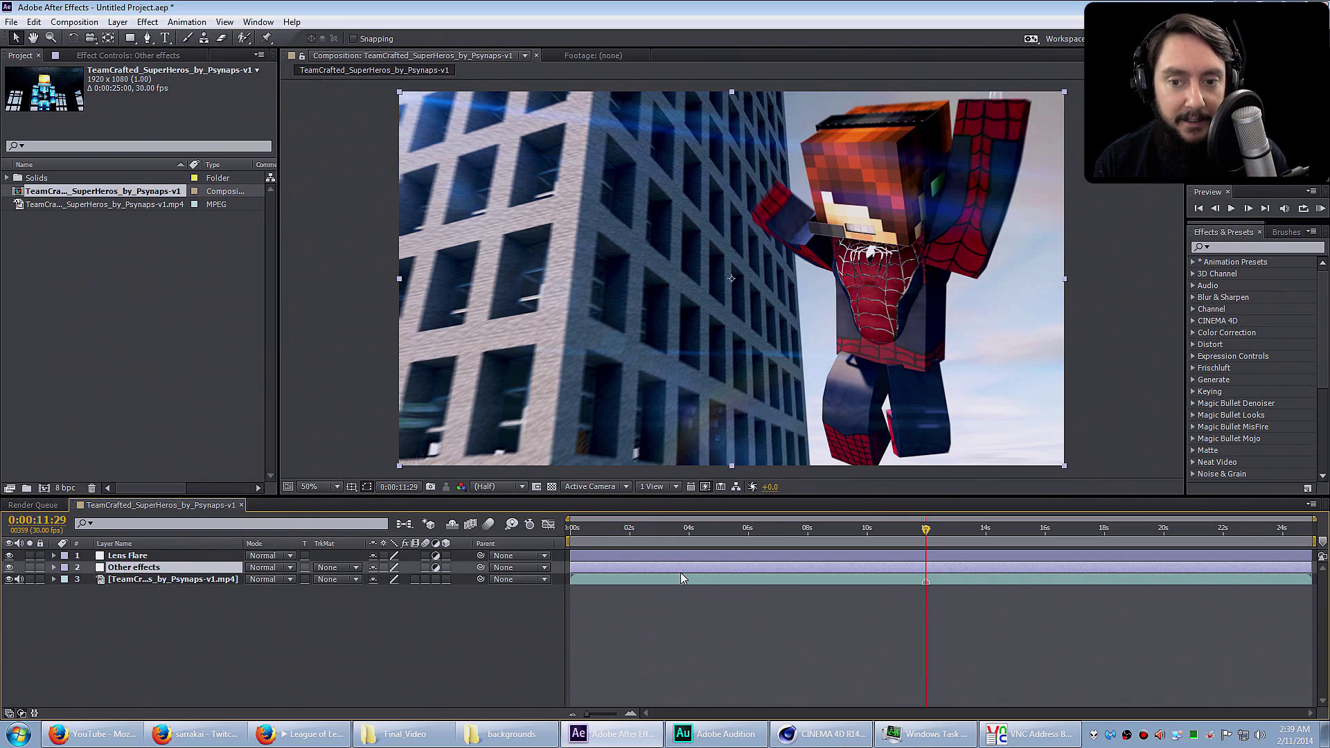
# Step: Find the Vignette Lighting preset and apply it to the Other effects layer
pyautogui.click(1256, 246)
pyautogui.write('vig')
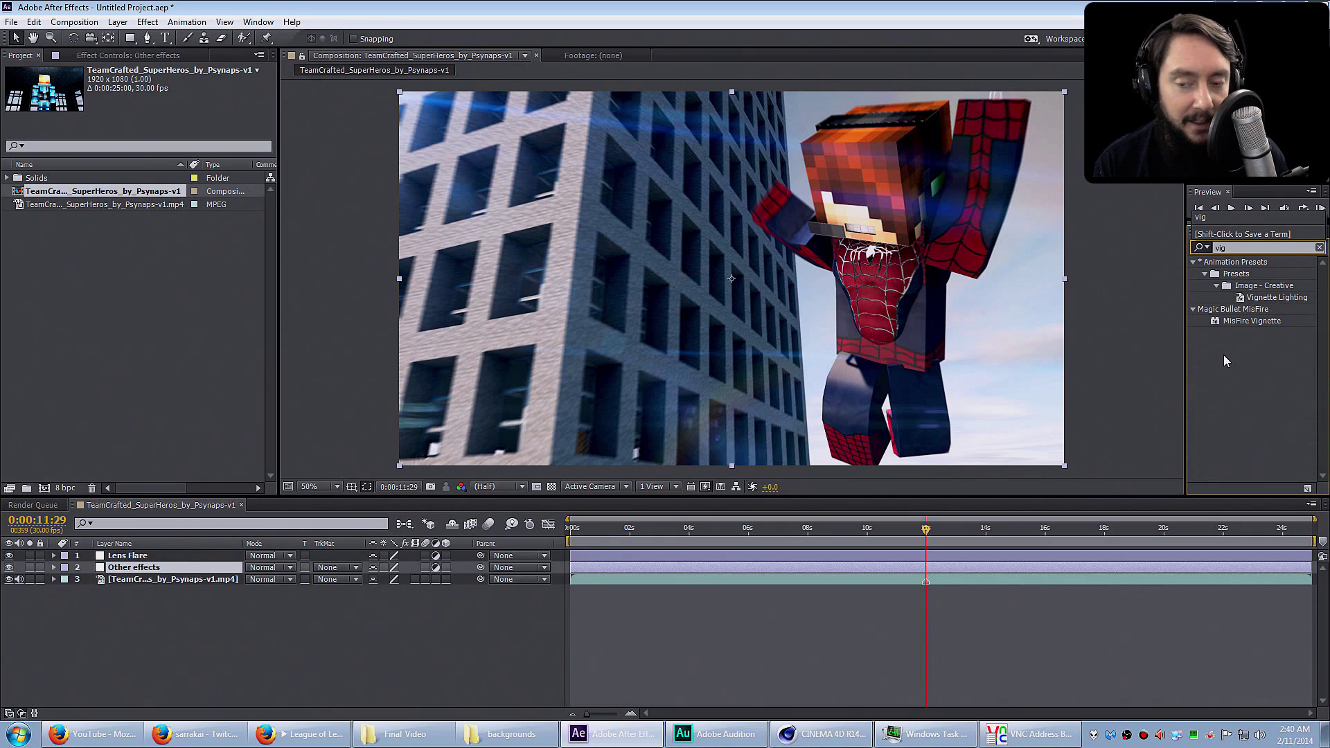
pyautogui.click(1225, 361)
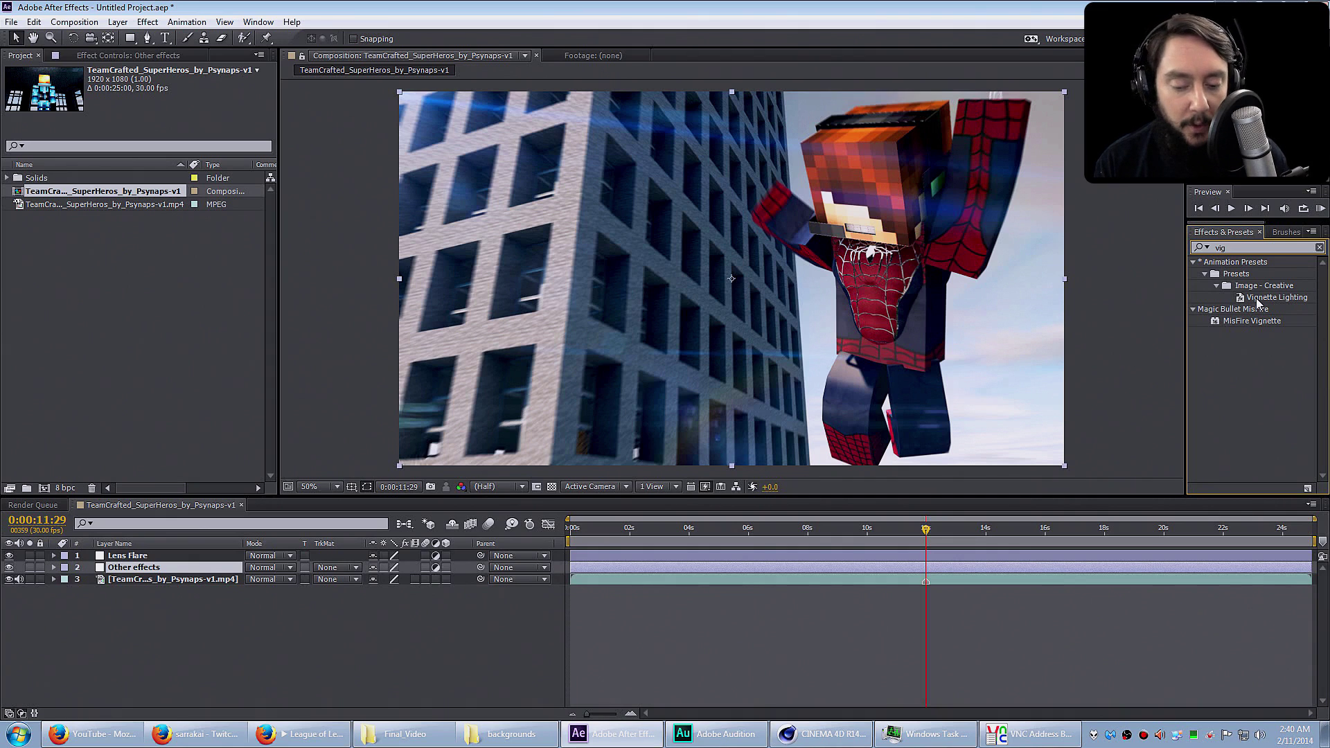
pyautogui.doubleClick(1257, 300)
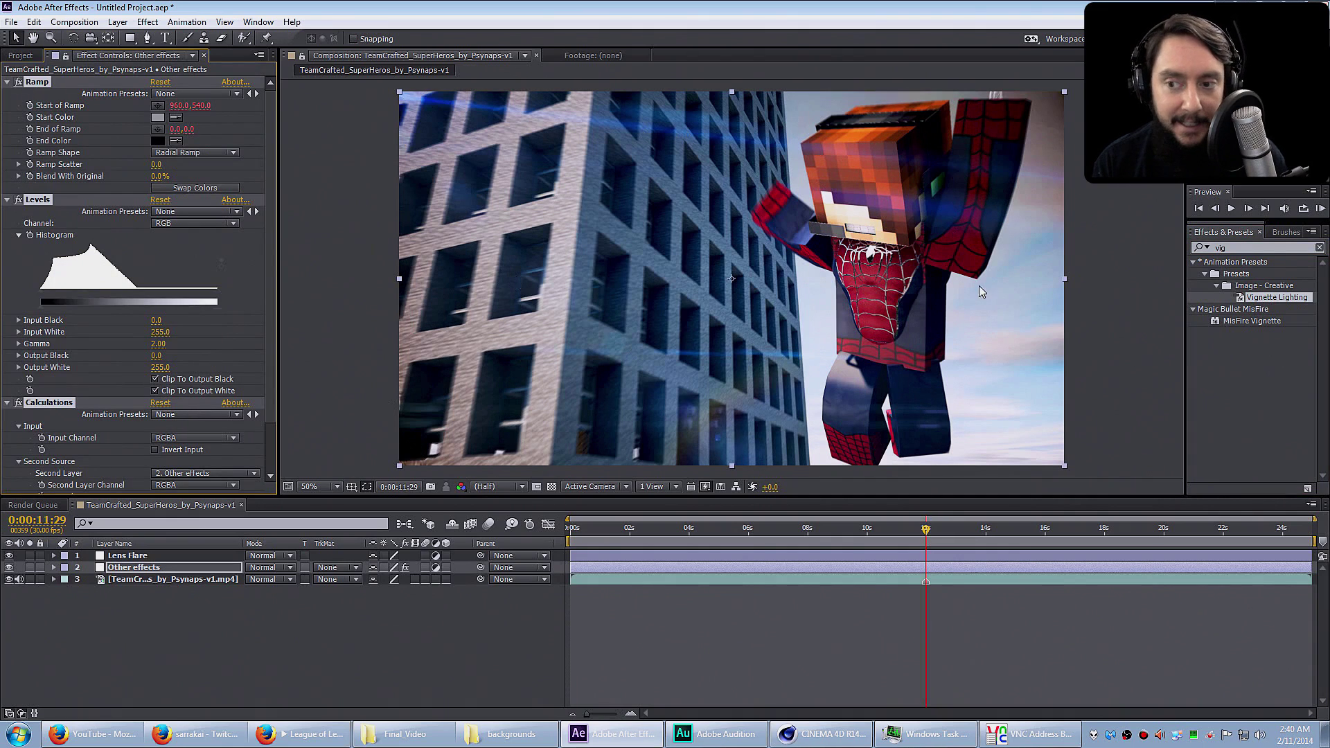
pyautogui.click(191, 153)
pyautogui.click(130, 133)
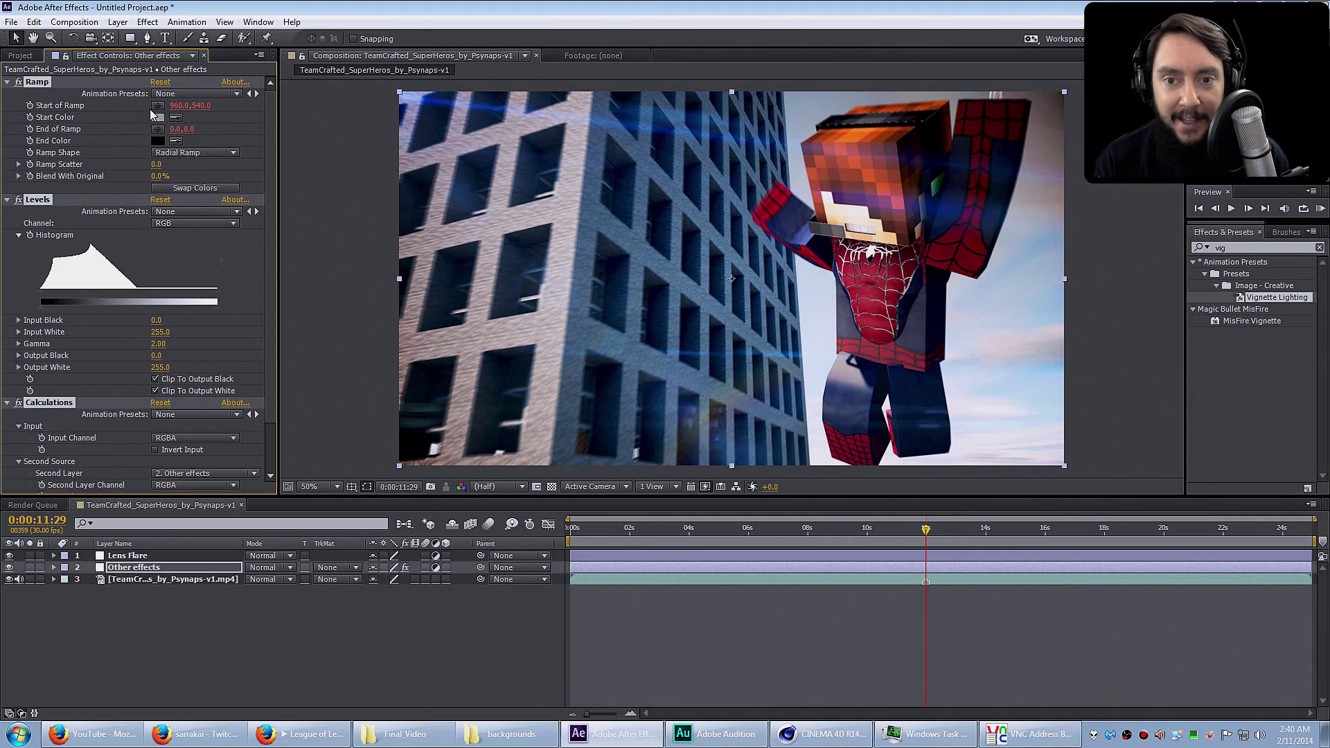
# Step: Set the Calculations effect's Second Layer to the TeamCrafted video layer and leave Invert Input off
pyautogui.click(206, 473)
pyautogui.click(220, 538)
pyautogui.click(155, 449)
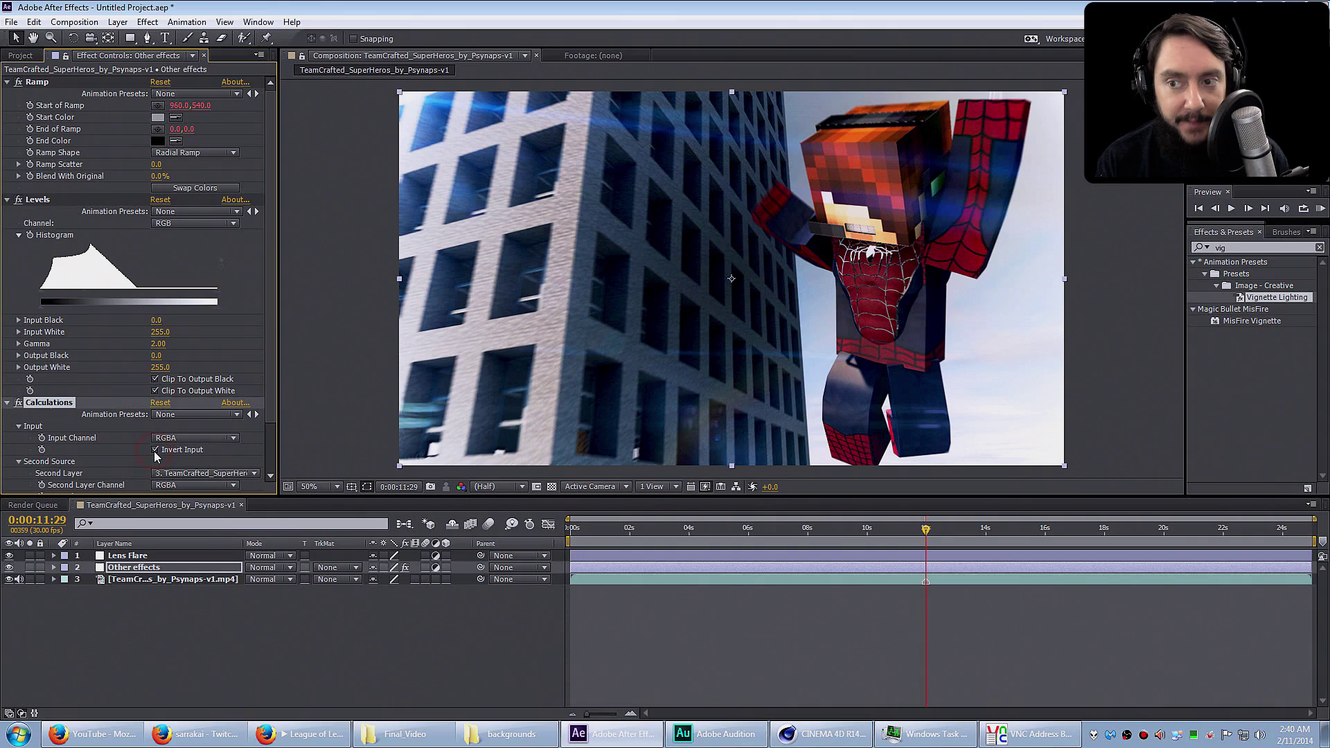
pyautogui.click(155, 450)
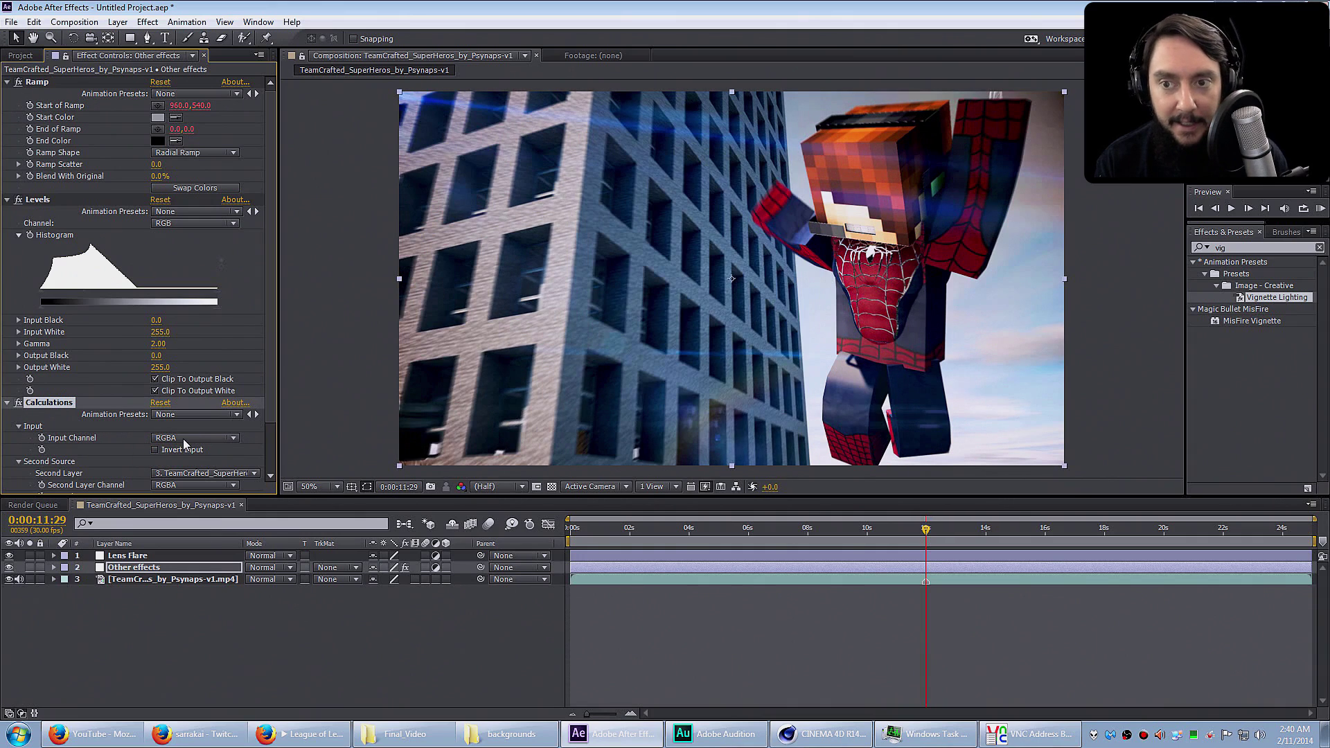
# Step: Adjust the input black and white points of the Levels effect on the Other effects layer
pyautogui.moveTo(41, 302)
pyautogui.mouseDown()
pyautogui.moveTo(64, 301)
pyautogui.moveTo(29, 297)
pyautogui.mouseUp()
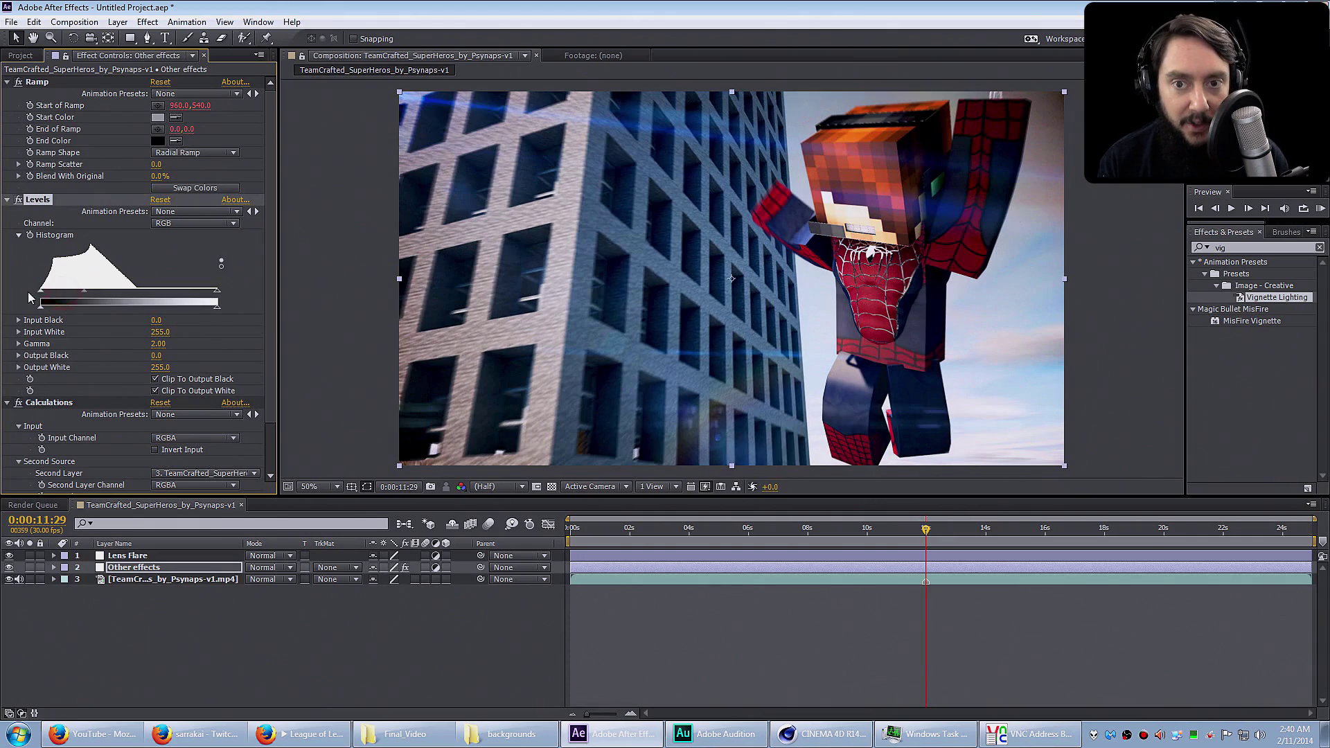
pyautogui.moveTo(217, 291)
pyautogui.mouseDown()
pyautogui.moveTo(185, 292)
pyautogui.moveTo(237, 292)
pyautogui.mouseUp()
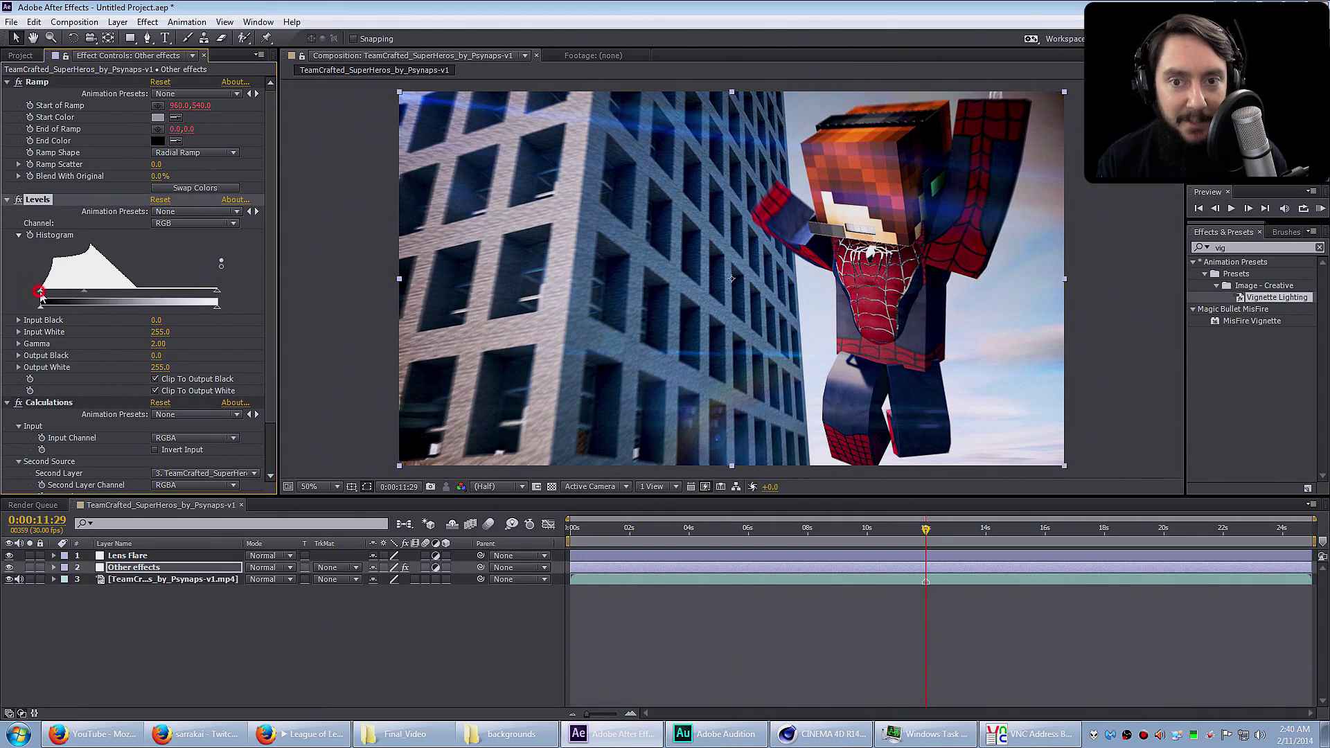
pyautogui.moveTo(41, 290); pyautogui.dragTo(79, 290)
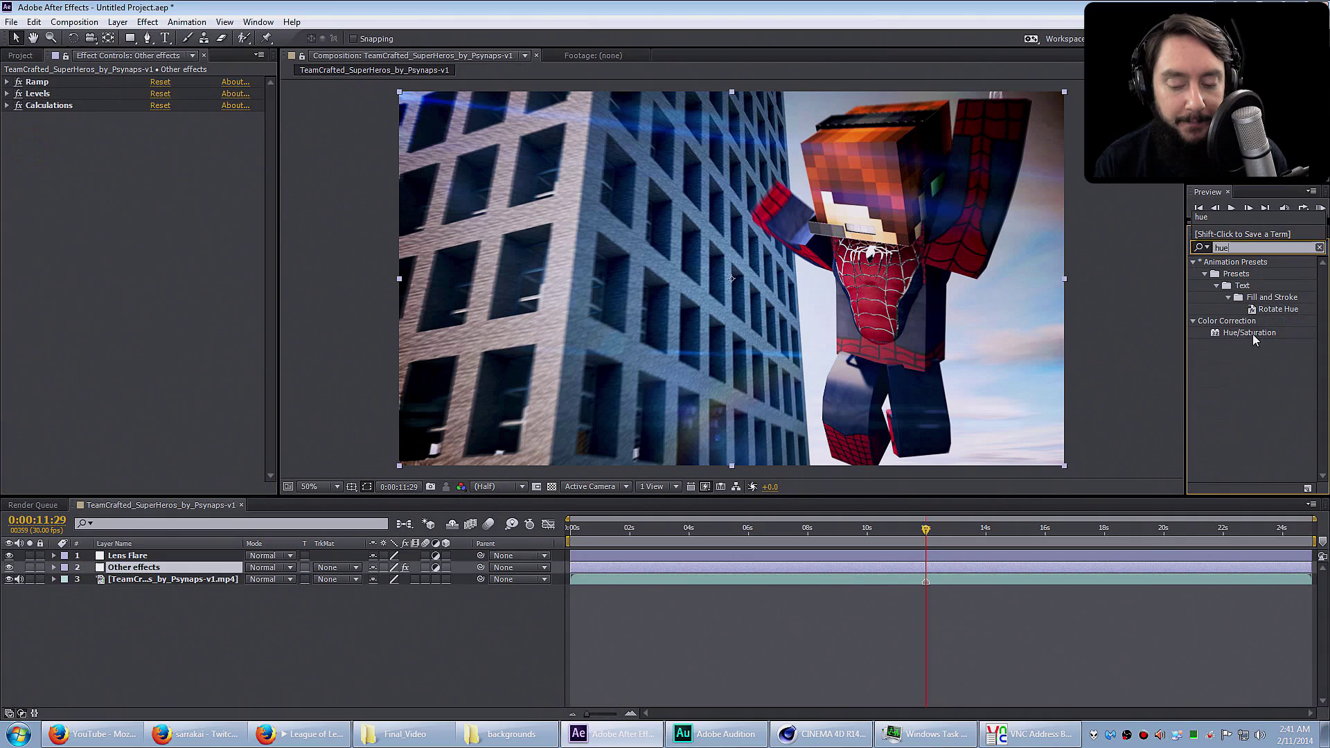
# Step: Add the Hue/Saturation effect to the Other effects layer and set its Master Saturation to -10
pyautogui.doubleClick(1250, 333)
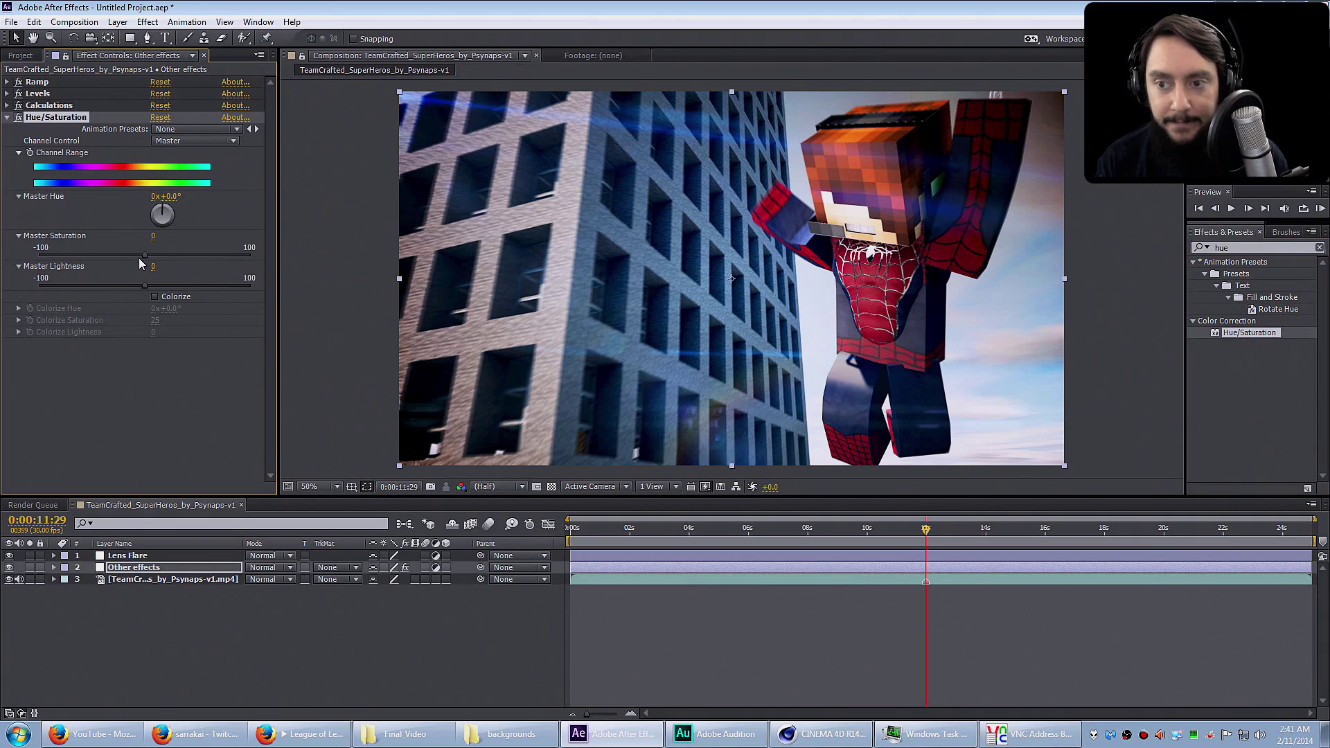
pyautogui.moveTo(142, 256)
pyautogui.mouseDown()
pyautogui.moveTo(112, 256)
pyautogui.moveTo(137, 256)
pyautogui.mouseUp()
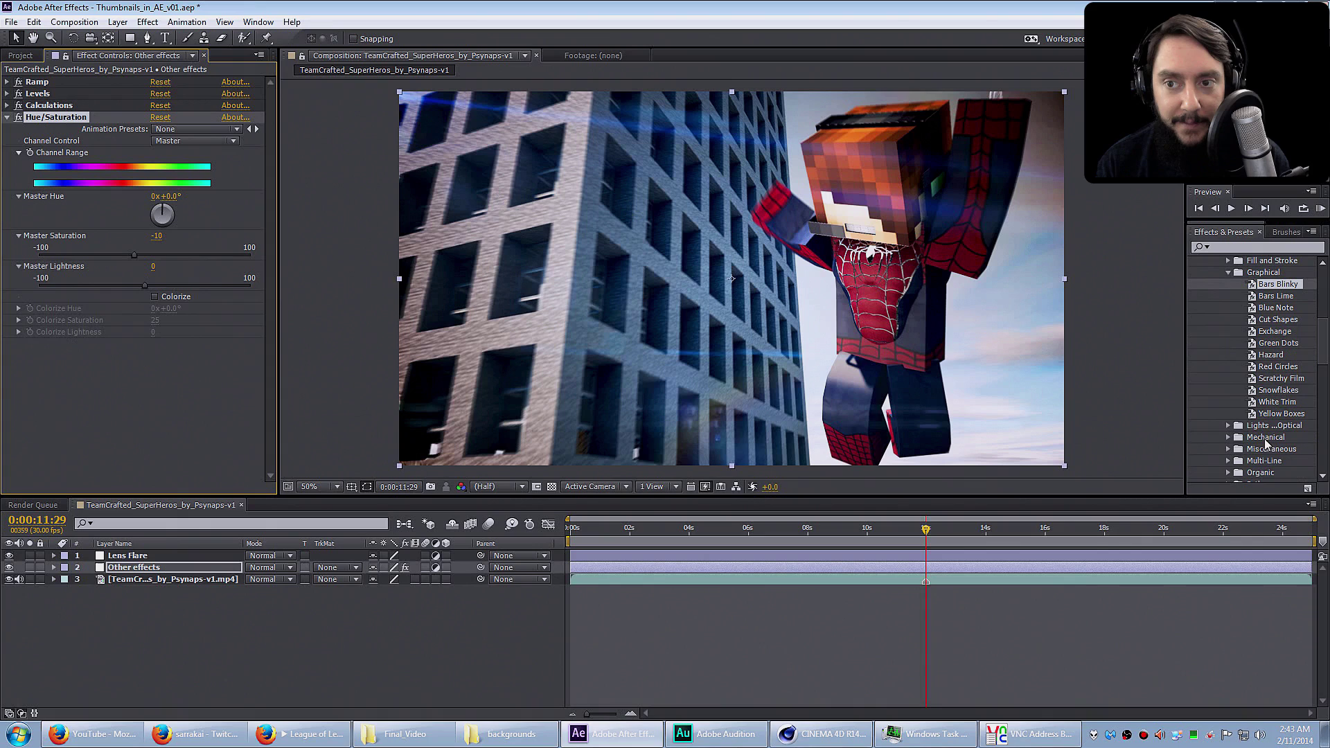
pyautogui.click(1227, 334)
pyautogui.click(1227, 335)
pyautogui.click(1227, 335)
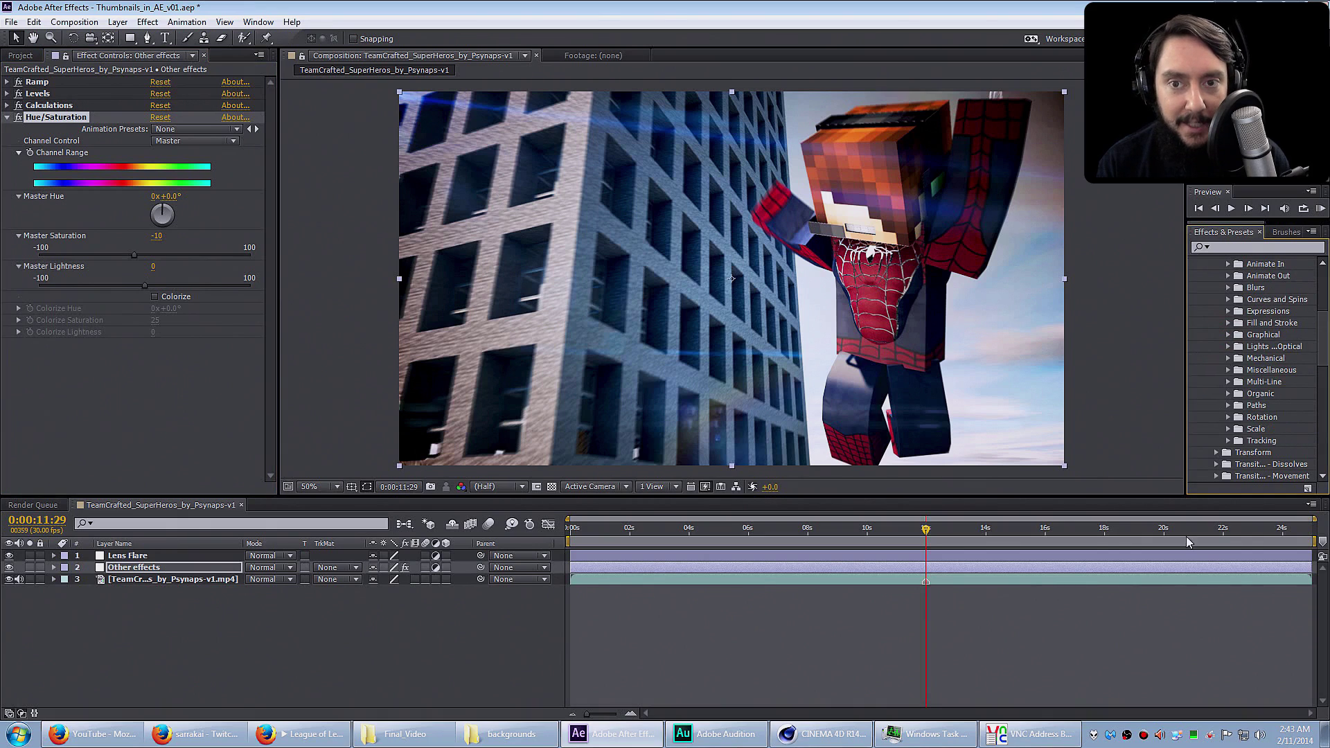
# Step: Add a "Thumbnails" title across the upper part of the frame in the Avengeance font at 165 px with a 15 px stroke
pyautogui.hotkey('ctrl', 't')
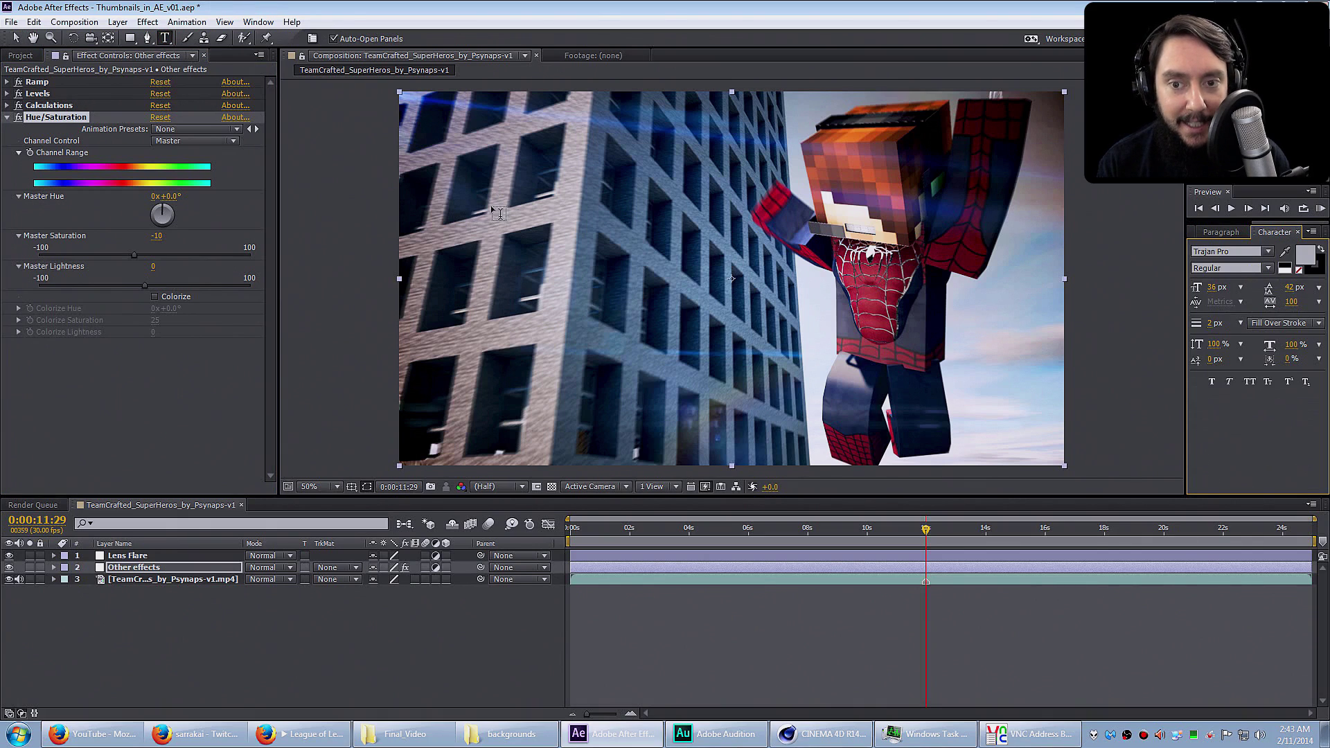
pyautogui.click(483, 168)
pyautogui.click(1212, 287)
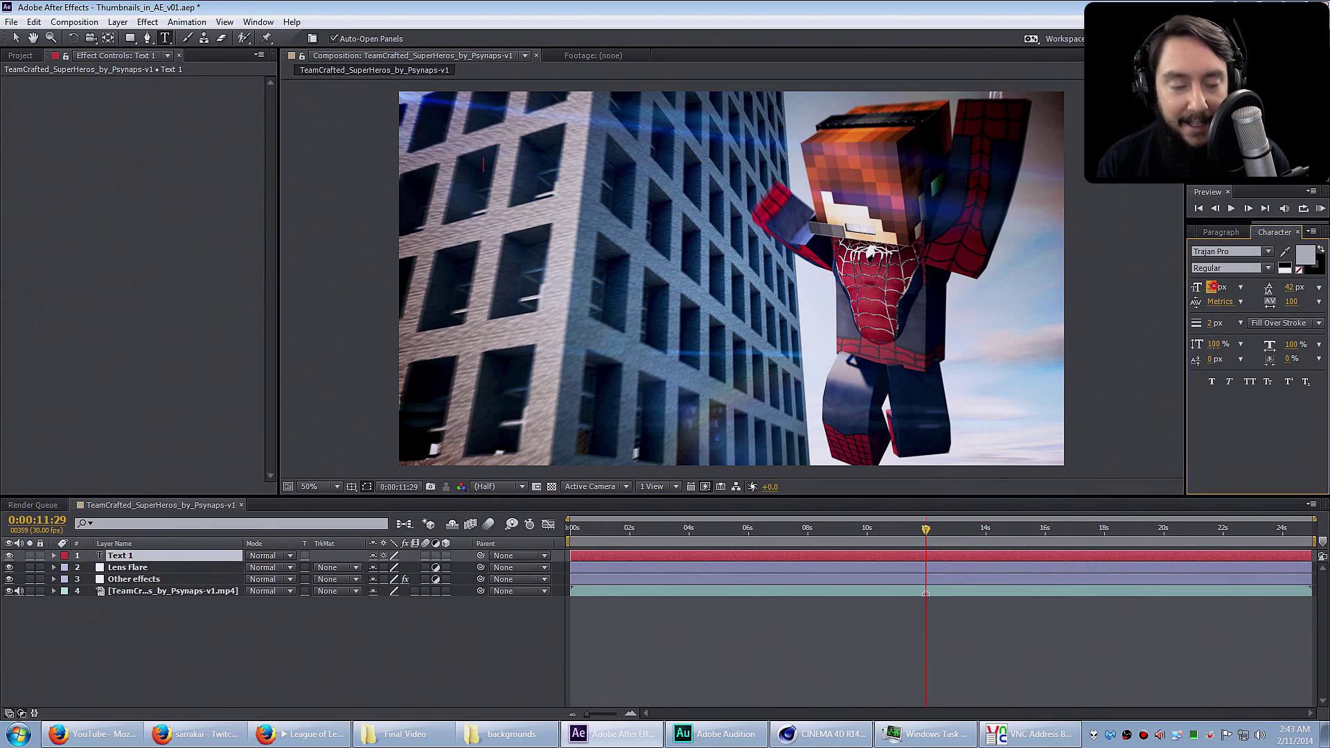
pyautogui.click(1267, 252)
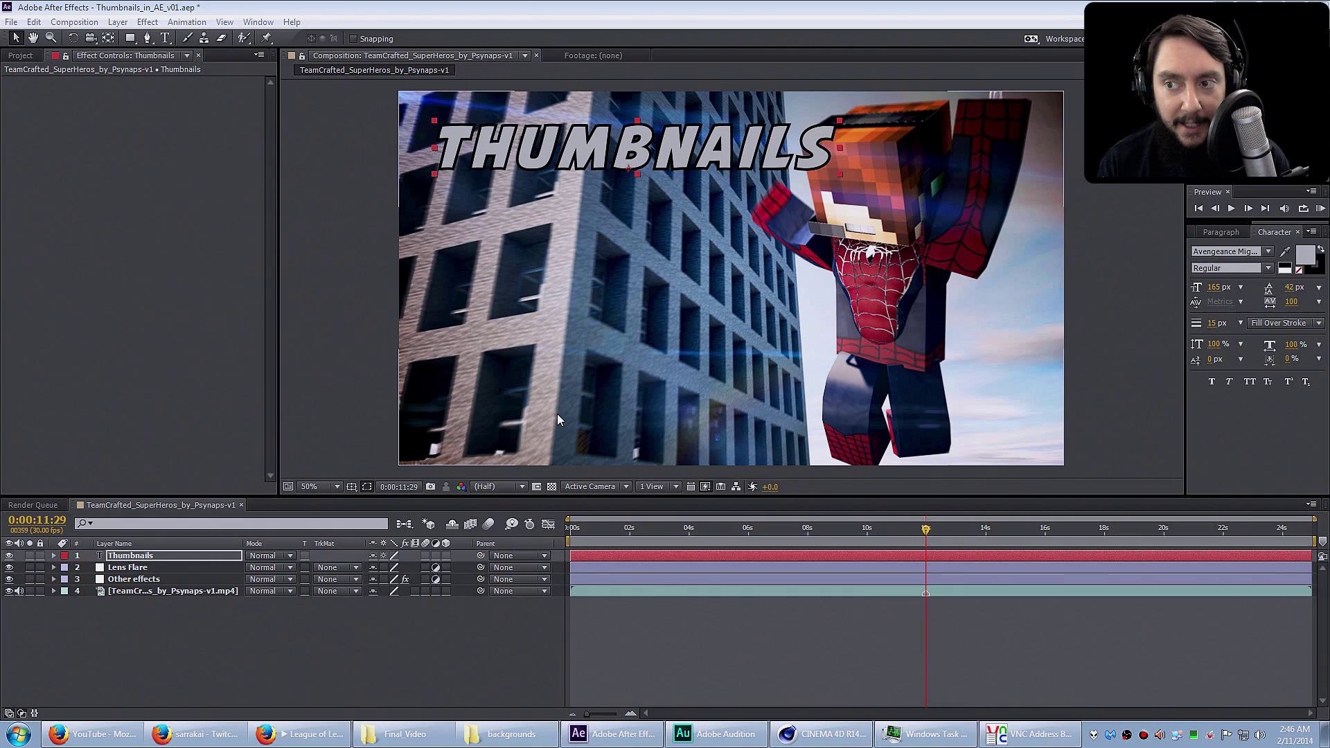
# Step: Add the Video Copilot Optical Flares effect to the Lens Flare layer and set its Render Mode to Over Original
pyautogui.click(607, 579)
pyautogui.click(609, 567)
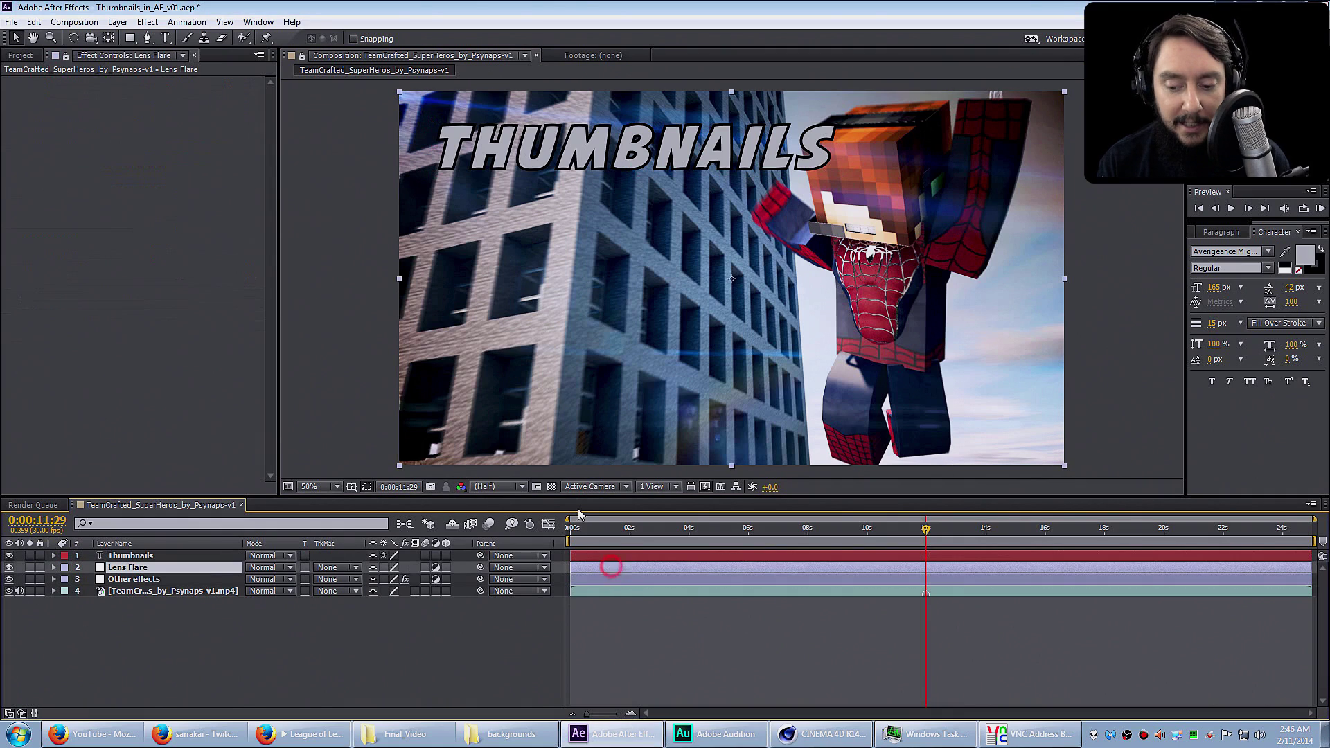
pyautogui.click(117, 22)
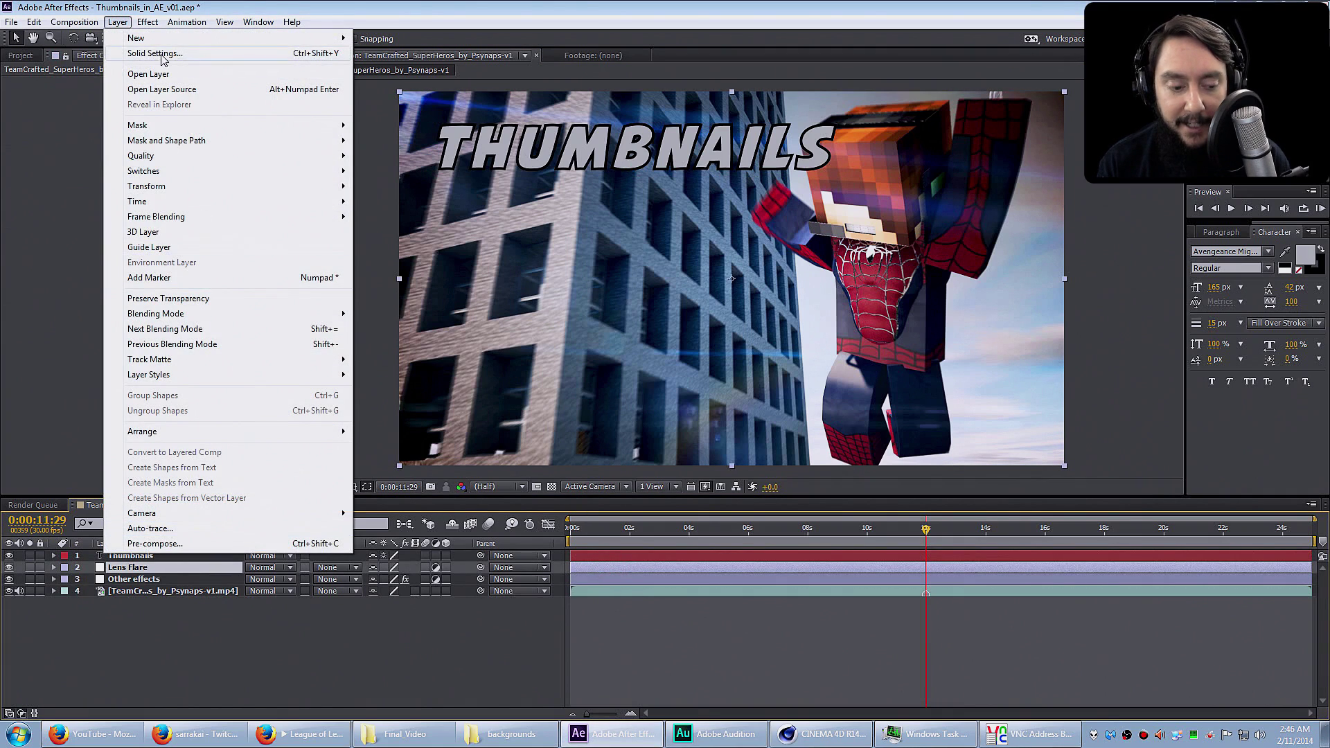
pyautogui.moveTo(148, 22)
pyautogui.moveTo(263, 551)
pyautogui.click(388, 563)
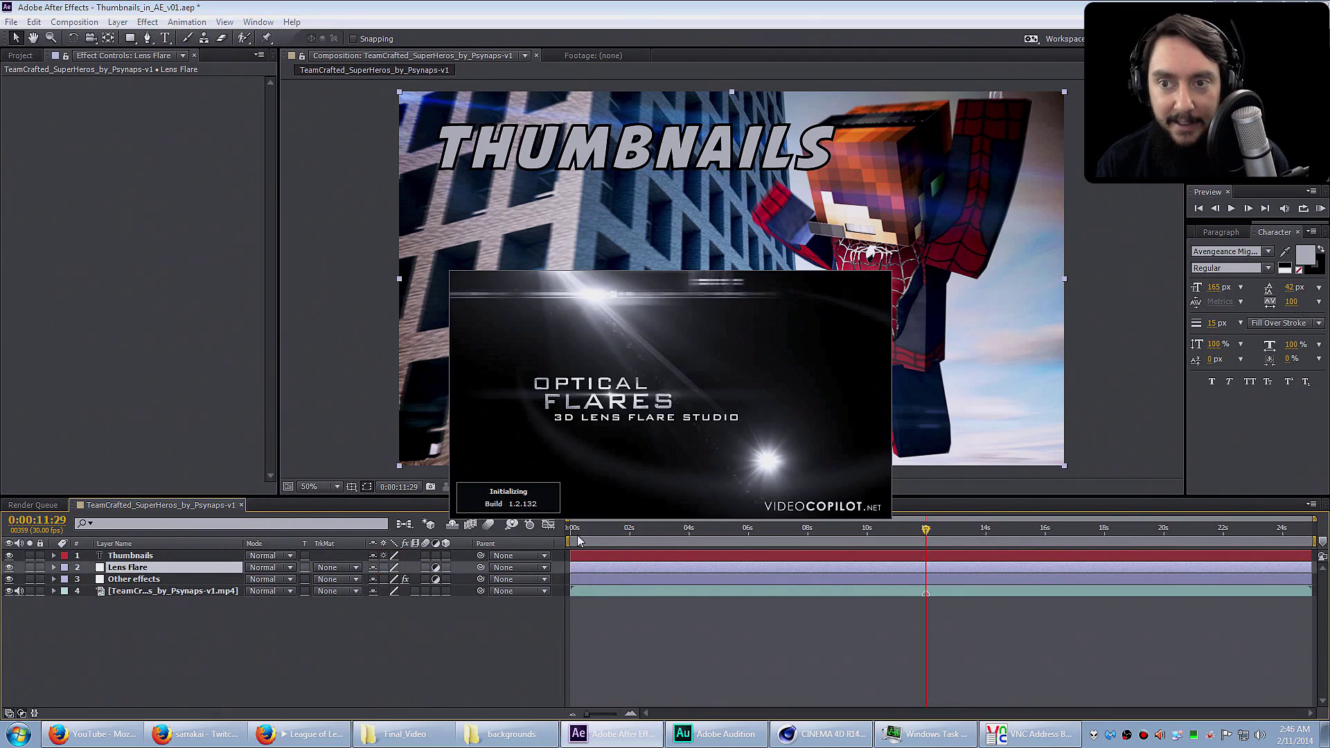
pyautogui.click(233, 294)
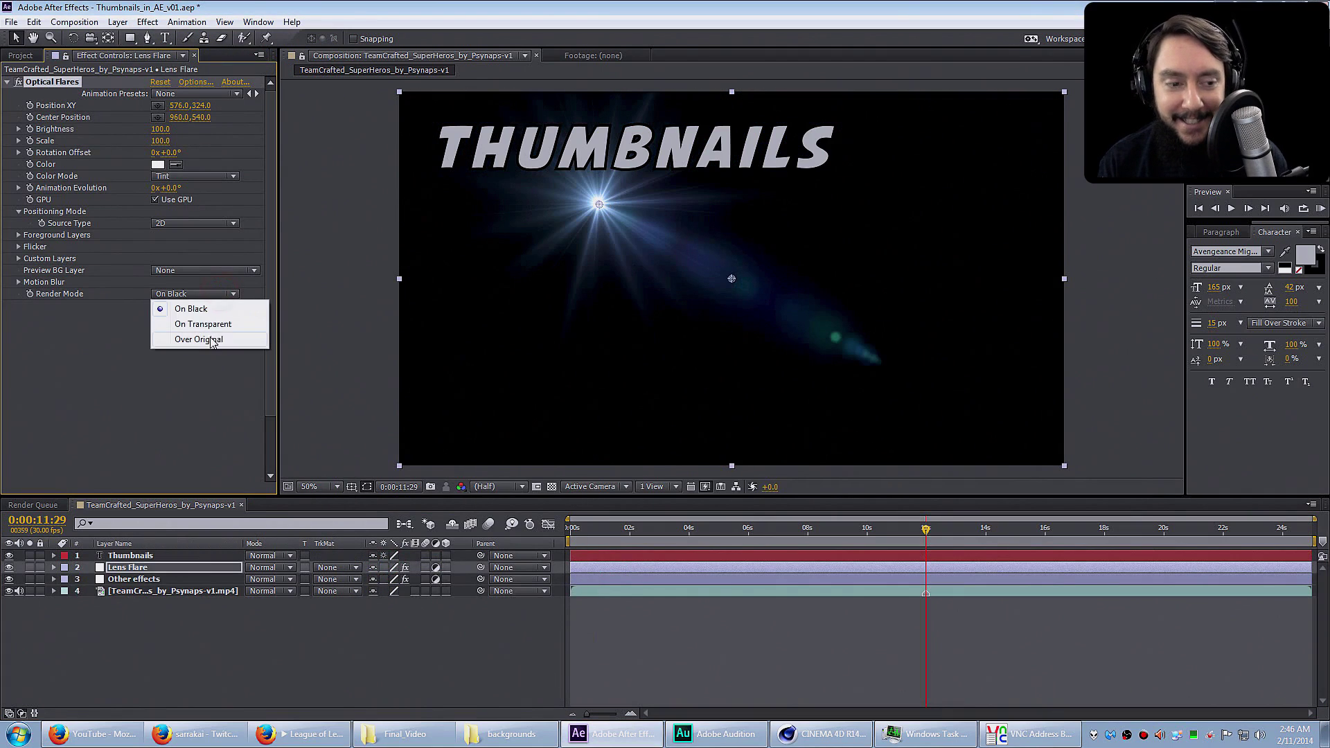
pyautogui.click(194, 341)
# Step: Choose a brighter flare in the Optical Flares options and place it near the image's upper-left corner at about 168, 88
pyautogui.moveTo(599, 203); pyautogui.dragTo(461, 196)
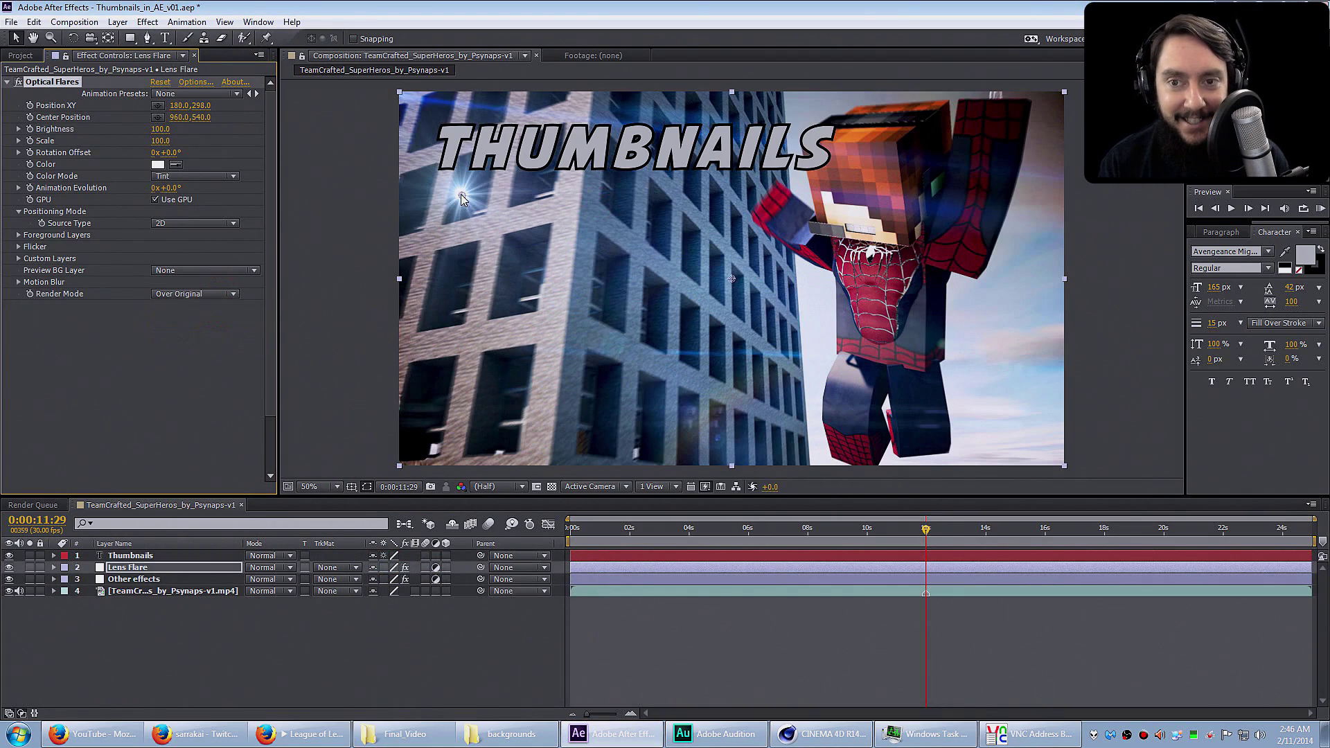
pyautogui.click(196, 82)
pyautogui.click(1071, 426)
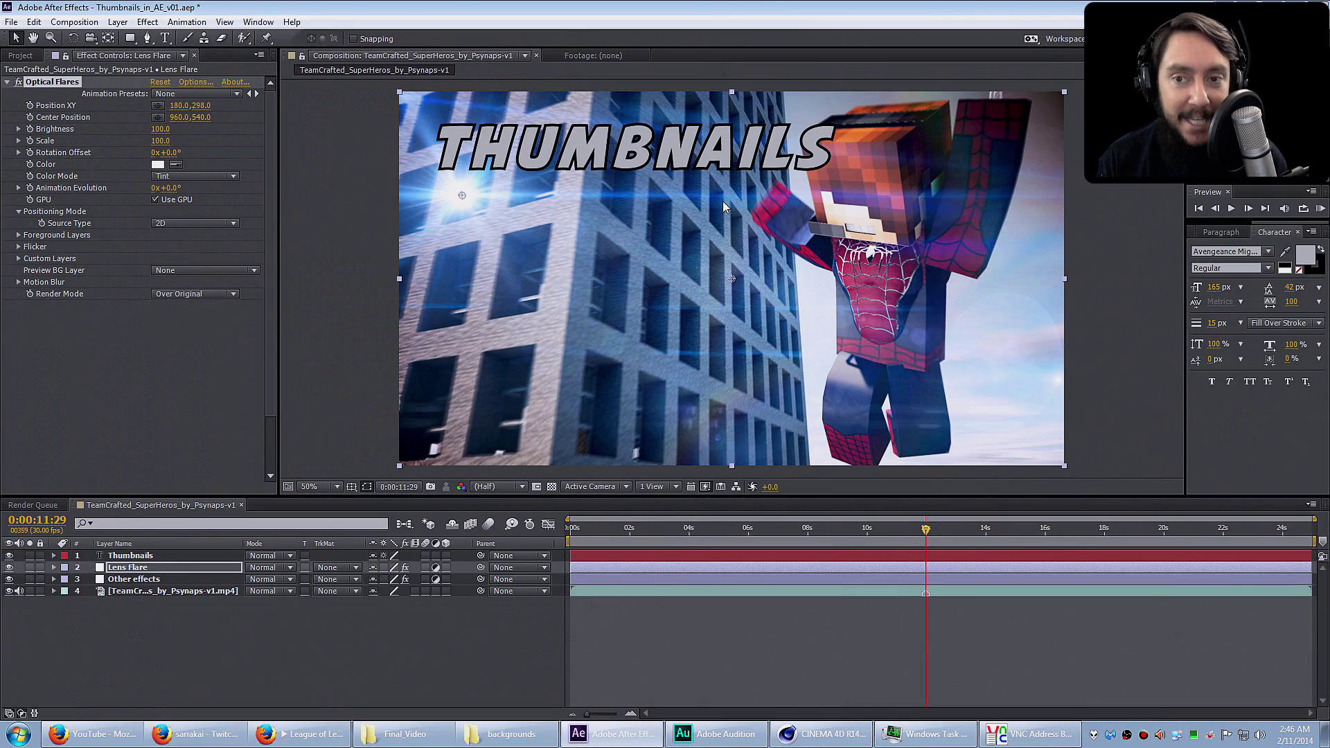
pyautogui.moveTo(461, 195); pyautogui.dragTo(457, 122)
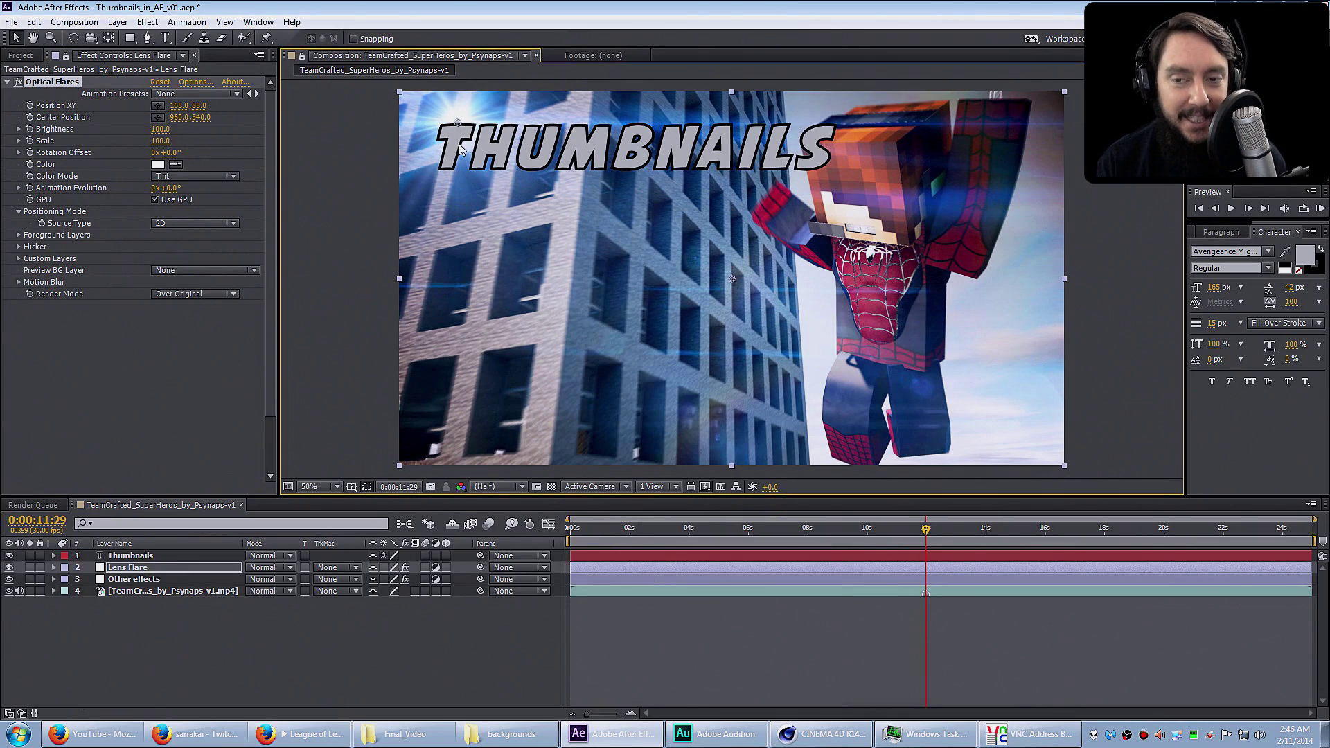
# Step: Move the Thumbnails text layer below the Lens Flare layer
pyautogui.click(582, 560)
pyautogui.moveTo(131, 556); pyautogui.dragTo(137, 580)
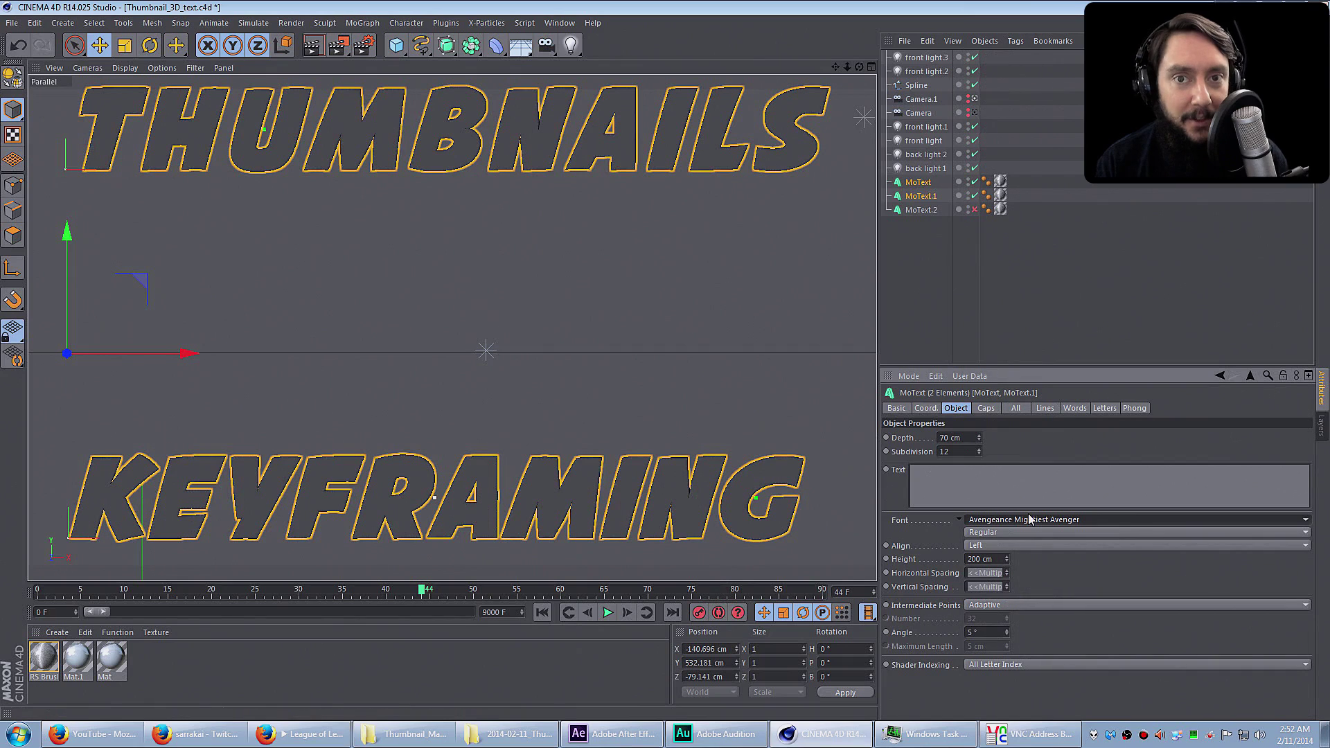
# Step: In the Cinema 4D scene, select the MoText object that reads Thumbnails and open its text for editing
pyautogui.click(917, 182)
pyautogui.click(948, 475)
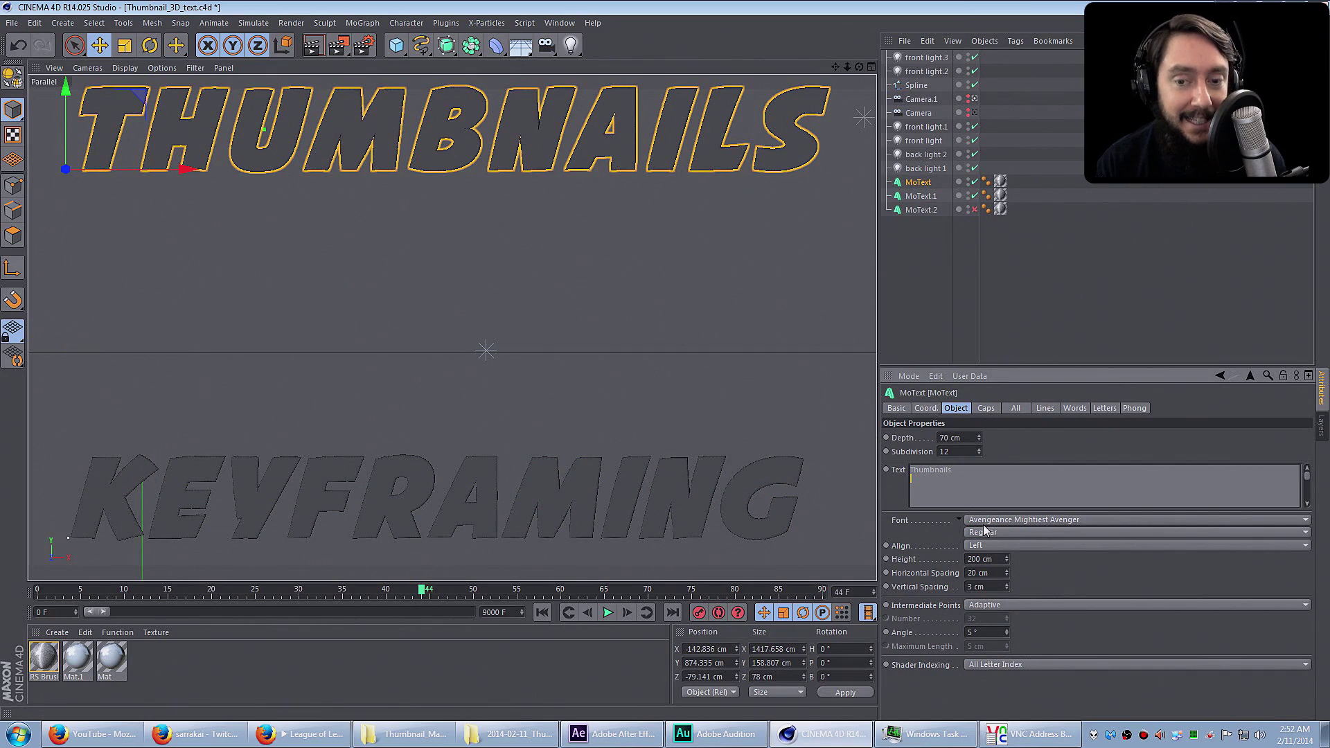
pyautogui.moveTo(182, 178); pyautogui.dragTo(164, 189)
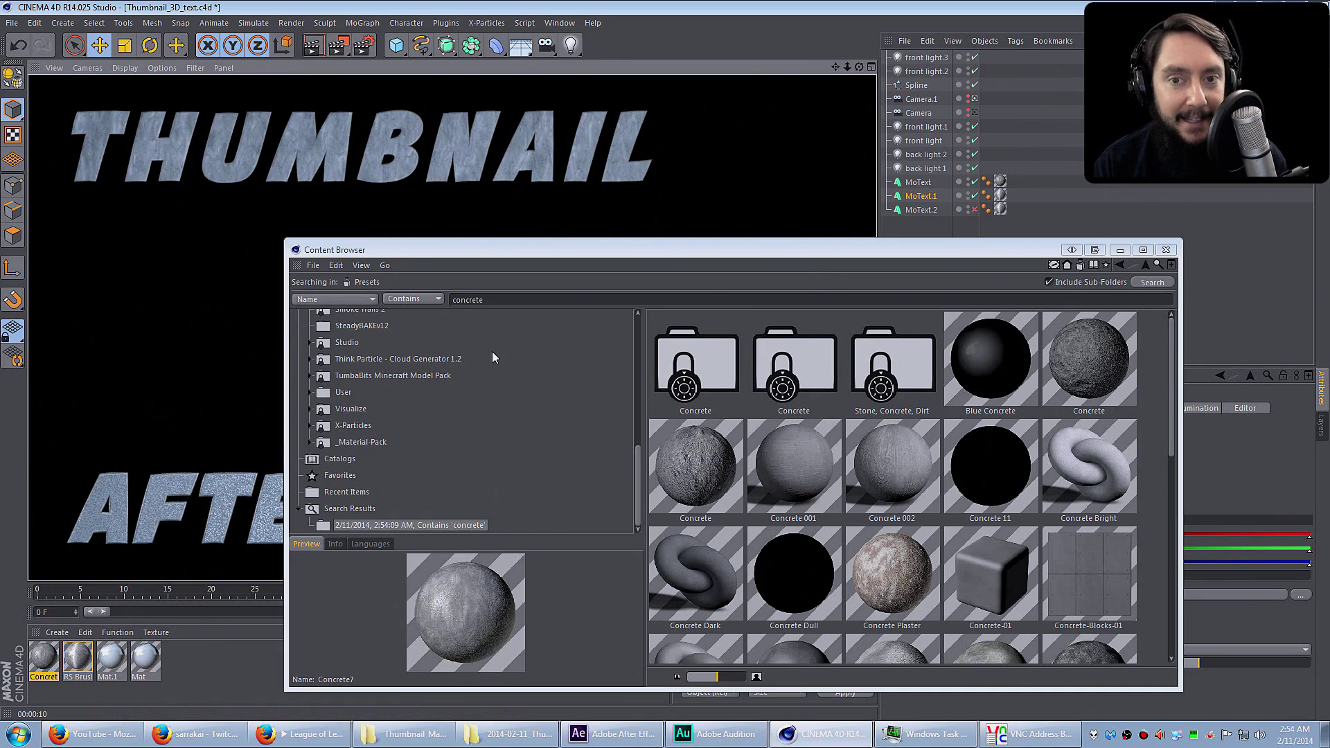
# Step: Preview a Concrete material in the Content Browser and look through the other concrete materials
pyautogui.click(690, 480)
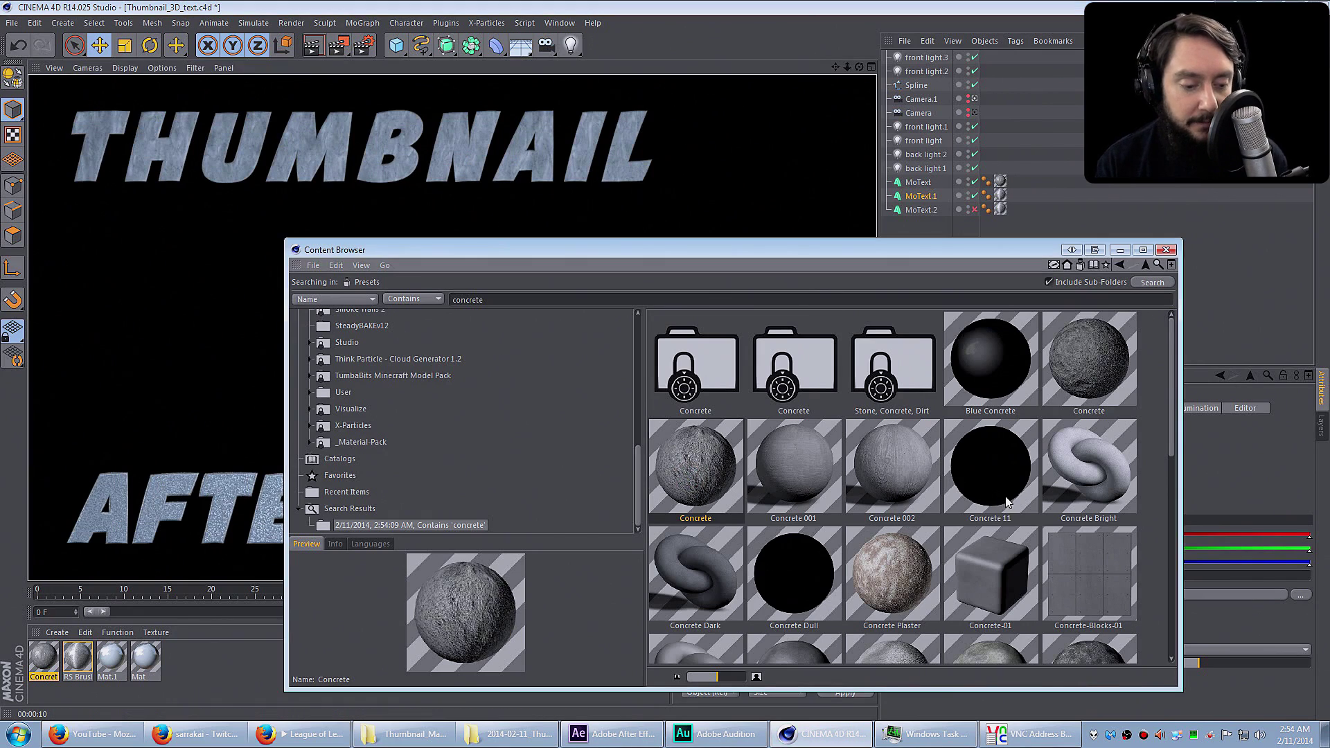
pyautogui.scroll(-2, 994, 501)
pyautogui.scroll(-1, 993, 502)
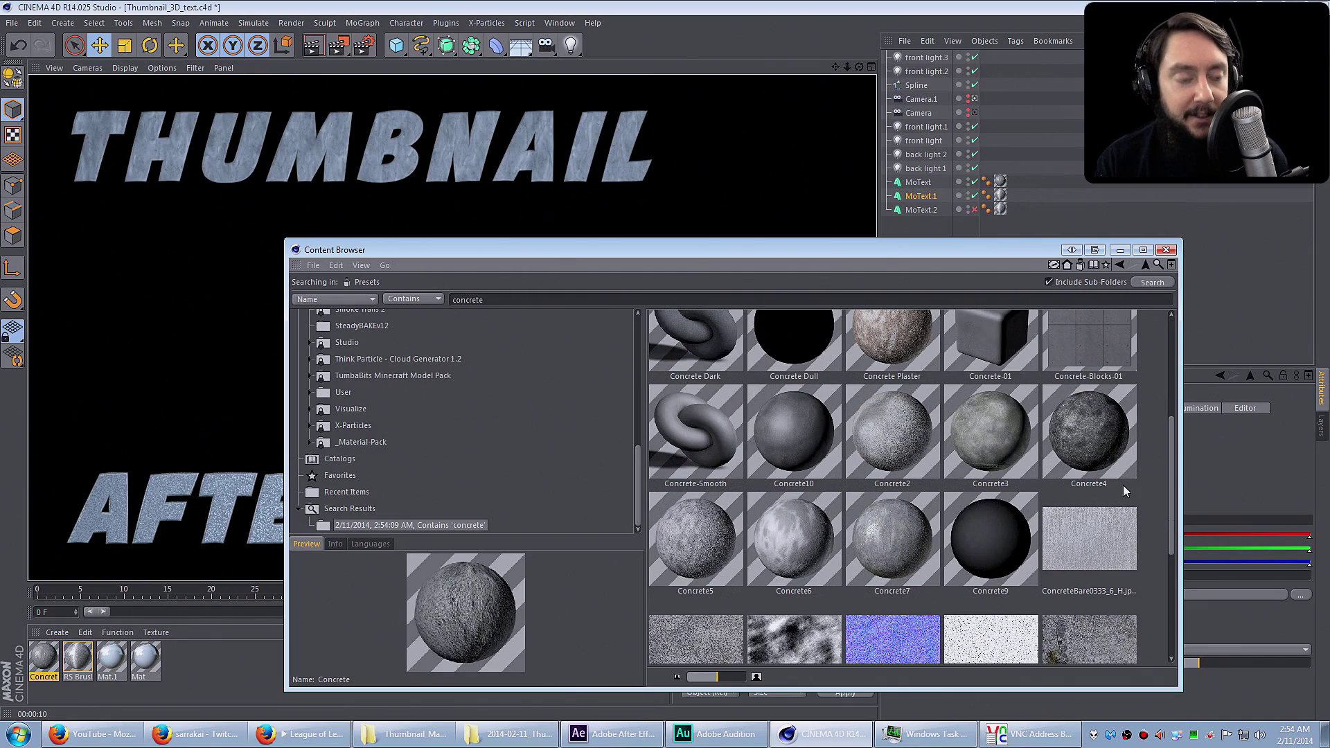
pyautogui.scroll(2, 1083, 446)
pyautogui.moveTo(1001, 183); pyautogui.dragTo(1001, 183)
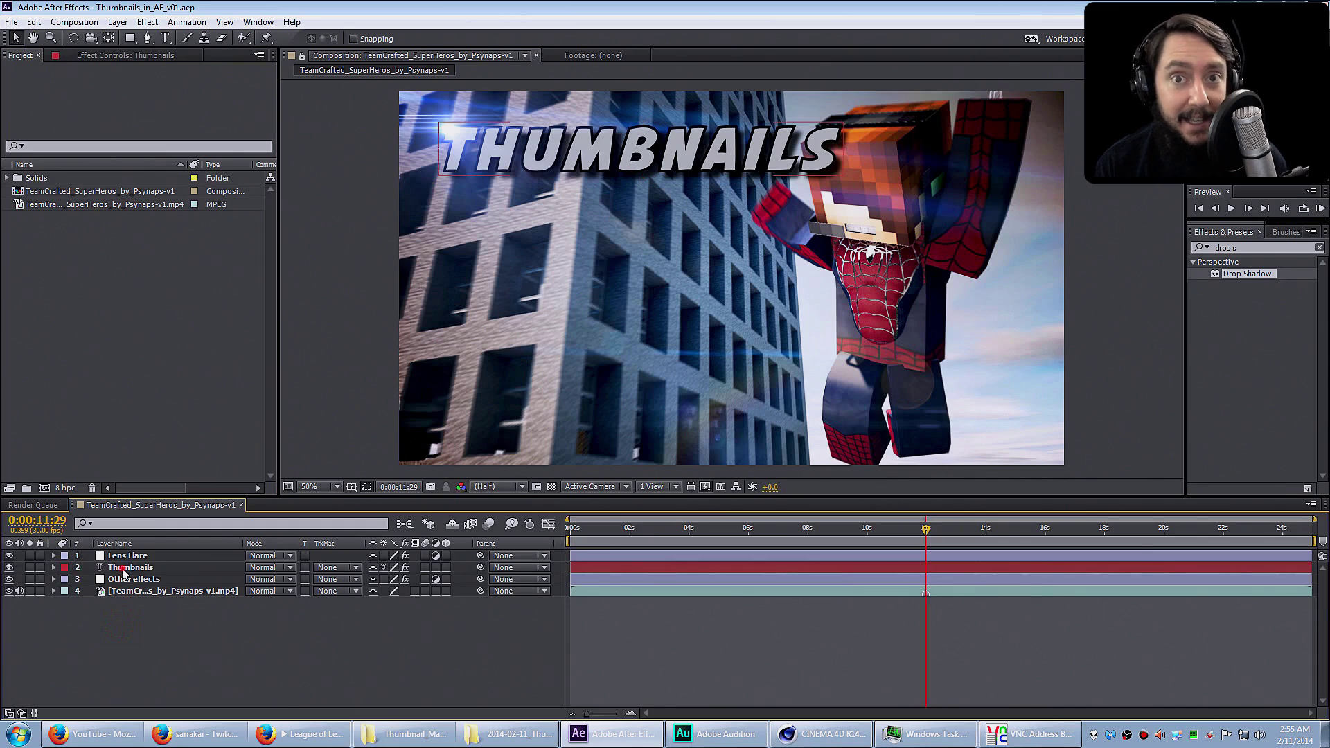
# Step: In After Effects, replace the Thumbnails text layer with the imported Thumbnail_3D_text.c4d scene, placed directly below the Lens Flare layer
pyautogui.press('Delete')
pyautogui.click(11, 22)
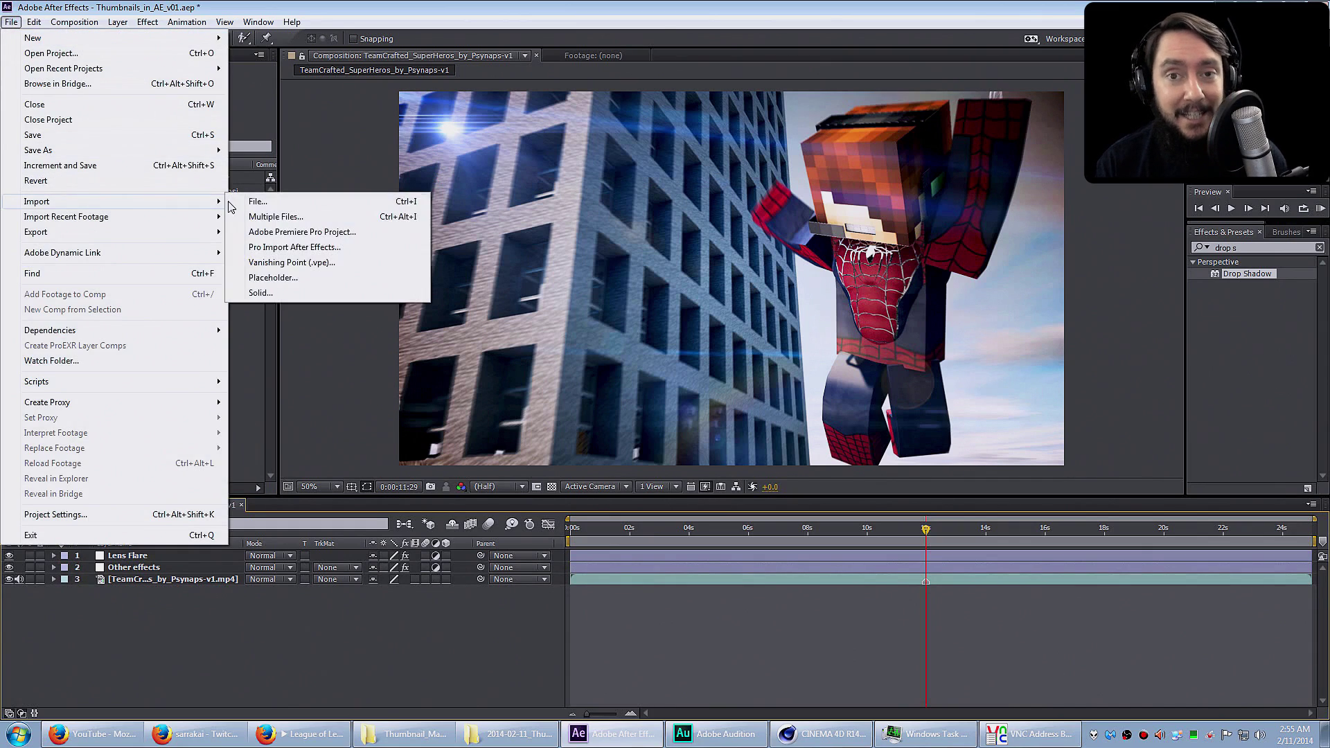
pyautogui.click(254, 201)
pyautogui.write('D:\\Video_Movie_Production\\2014-02-11_Thumbnails-in-AE')
pyautogui.press('Return')
pyautogui.doubleClick(182, 168)
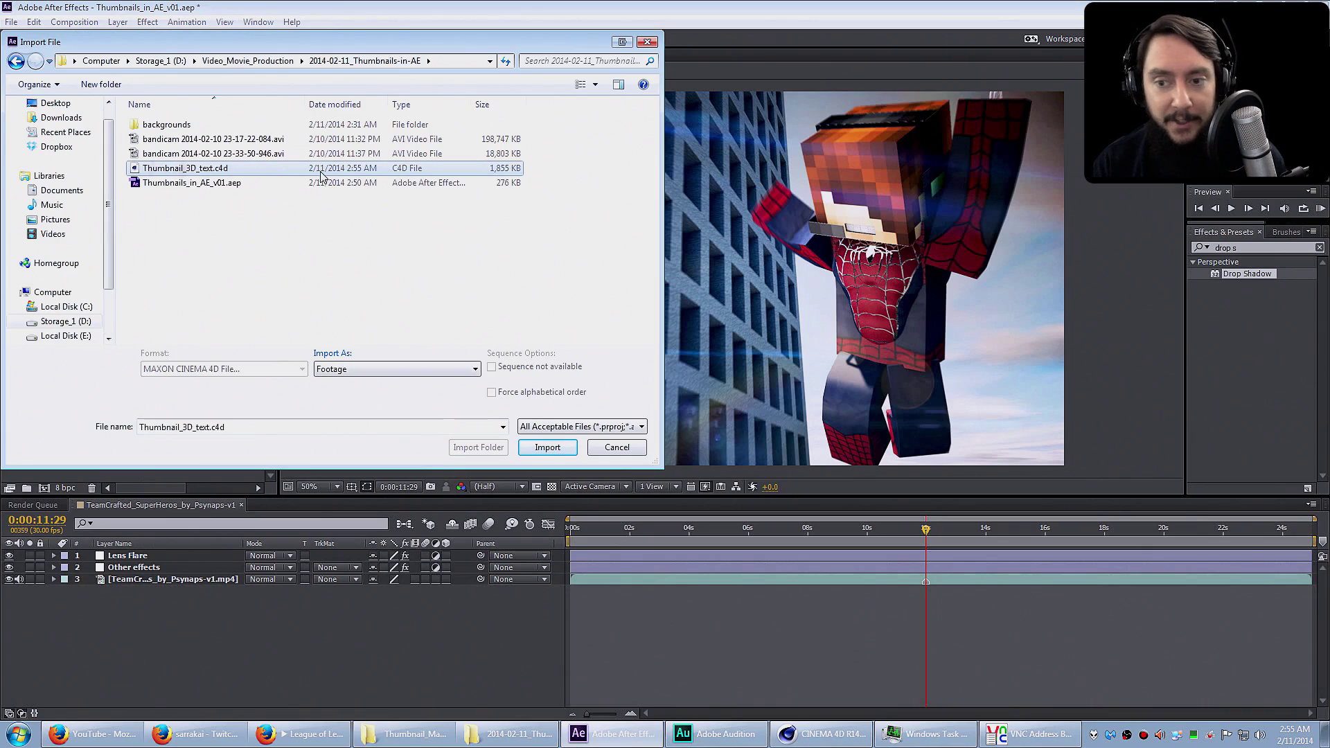
pyautogui.moveTo(51, 220); pyautogui.dragTo(120, 571)
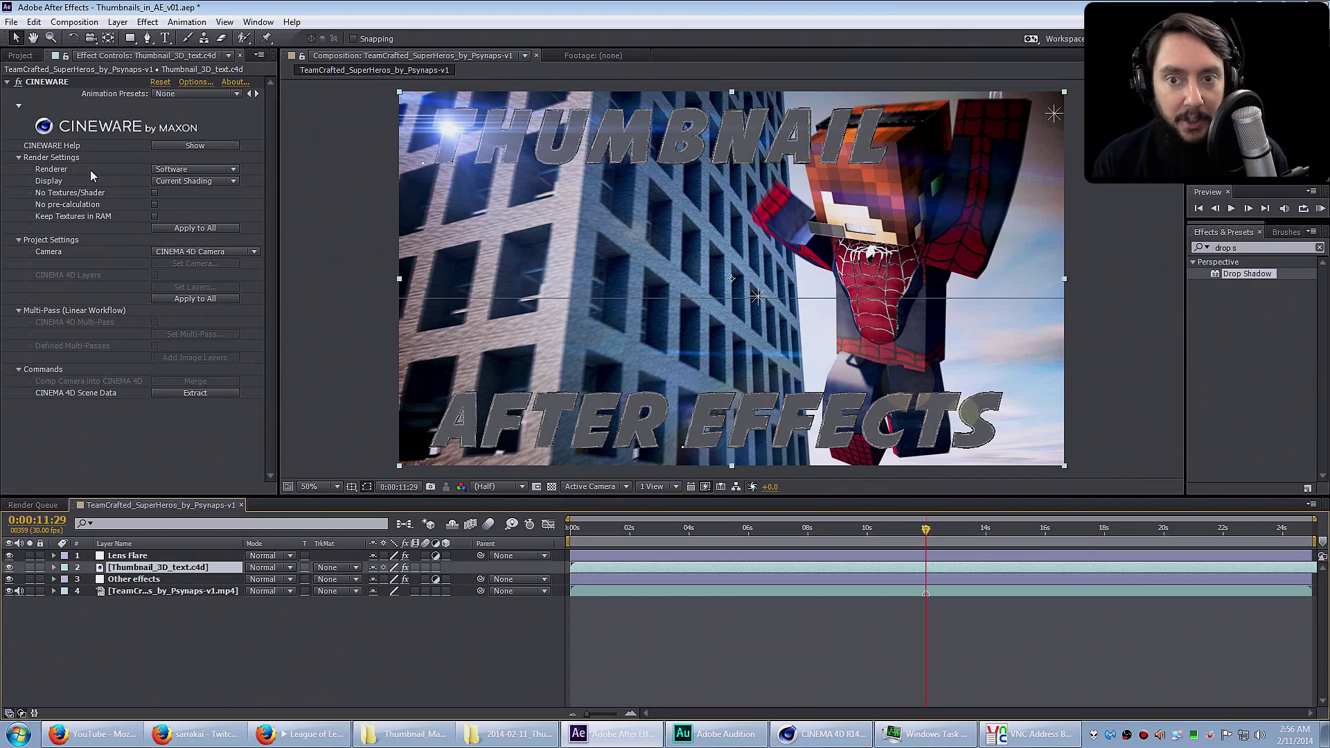
# Step: Set the CINEWARE Renderer of the Thumbnail_3D_text.c4d layer to Standard (Draft)
pyautogui.click(194, 169)
pyautogui.click(196, 200)
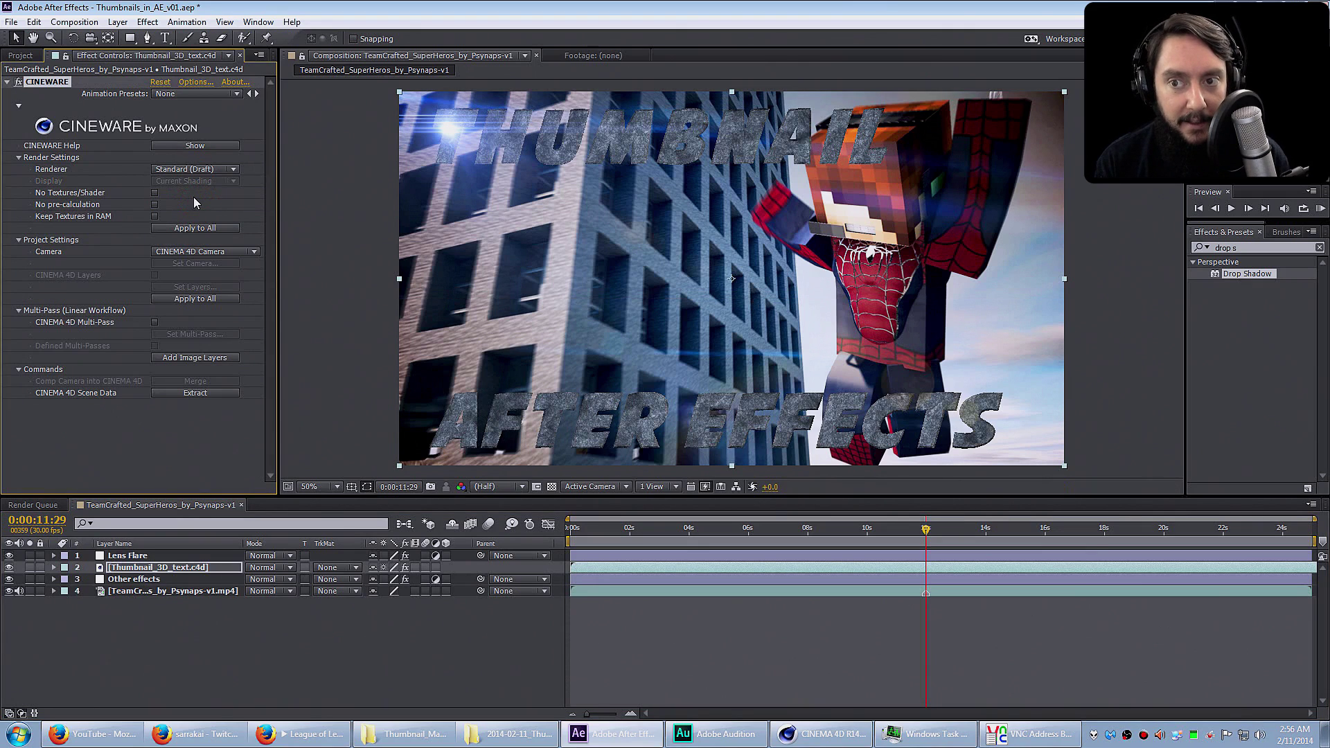
# Step: Try the Standard (Final) renderer on the 3D text layer and return it to Standard (Draft)
pyautogui.click(224, 170)
pyautogui.click(221, 179)
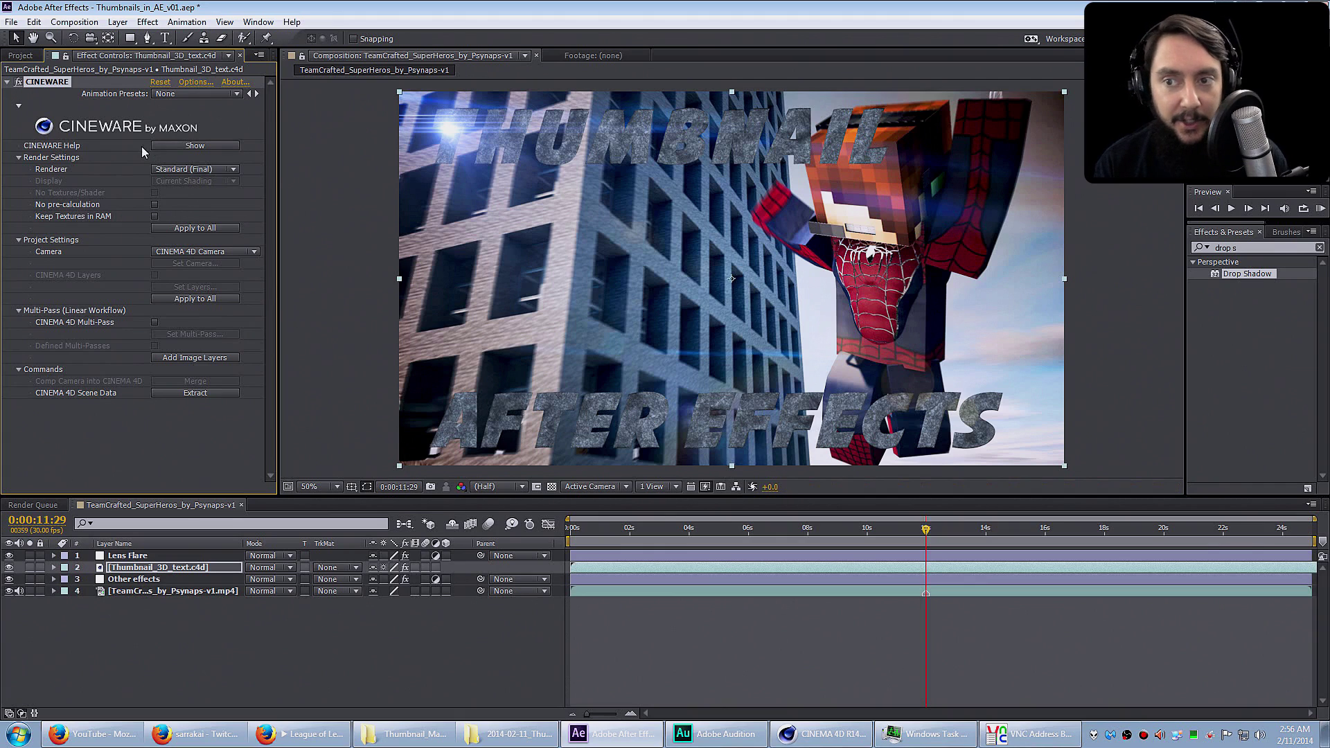
pyautogui.click(186, 169)
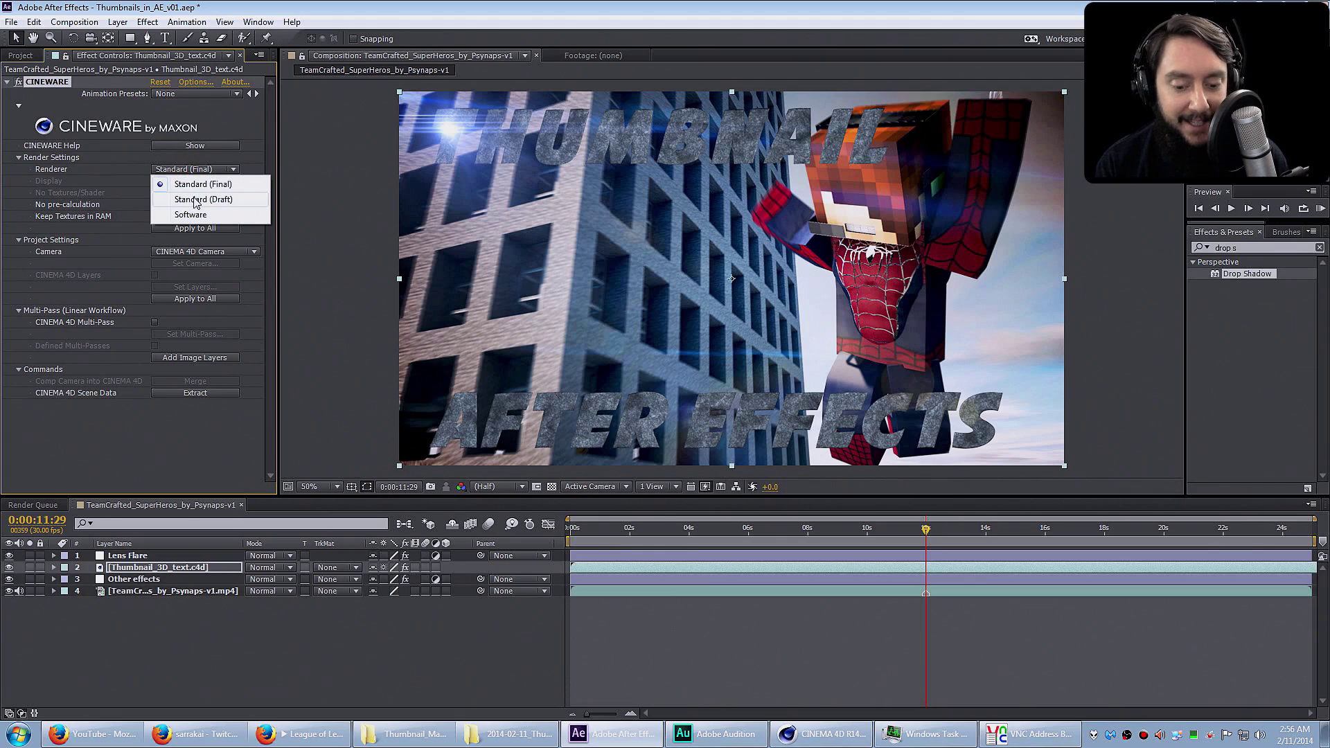
pyautogui.click(195, 200)
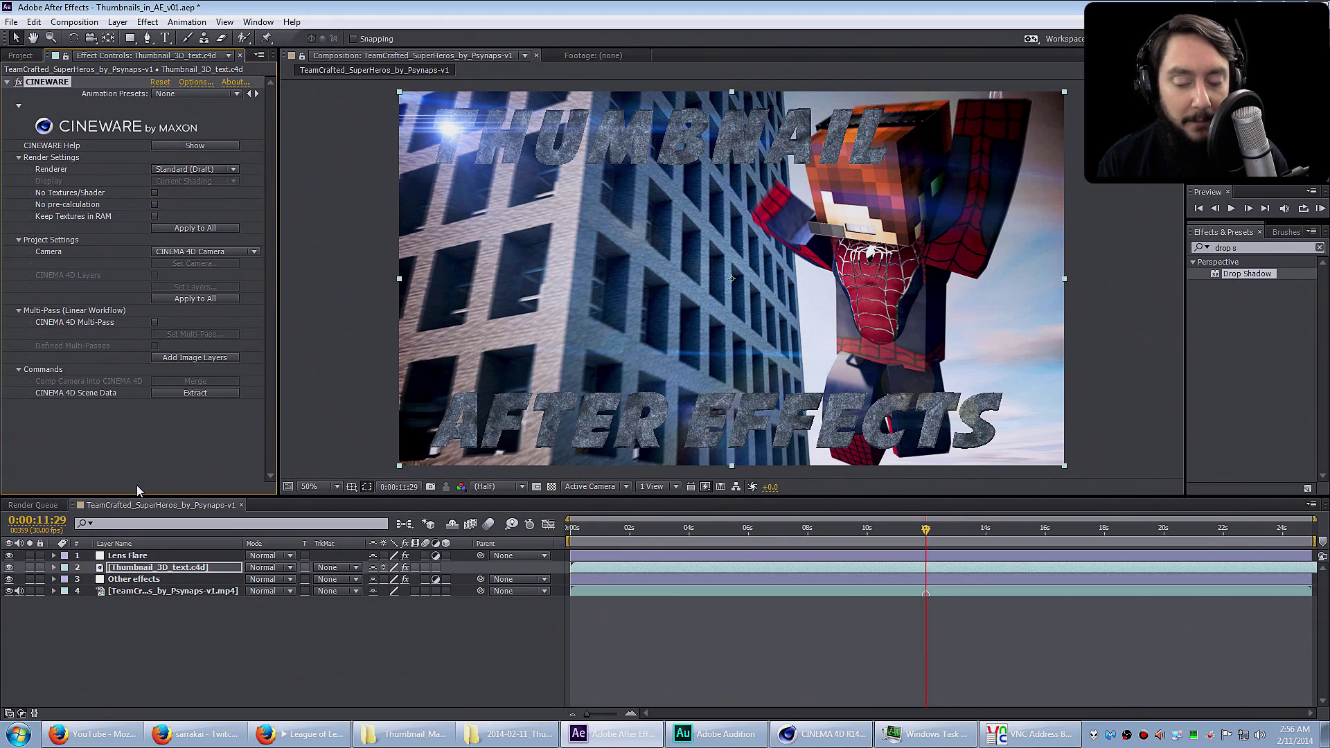
# Step: Add the Curves effect to the Thumbnail_3D_text.c4d layer and bend its RGB curve into a slight S shape
pyautogui.click(1250, 248)
pyautogui.write('curves')
pyautogui.doubleClick(1235, 321)
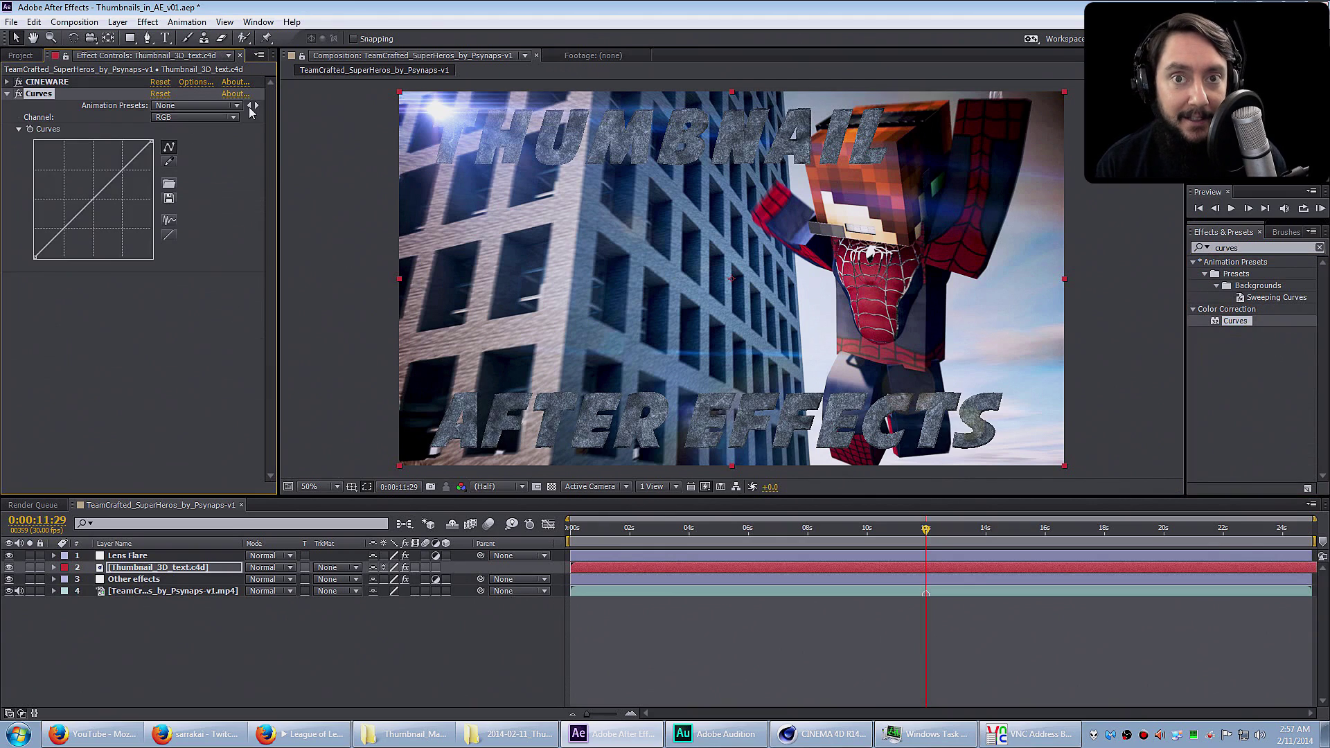
pyautogui.moveTo(118, 175); pyautogui.dragTo(116, 164)
pyautogui.moveTo(64, 218); pyautogui.dragTo(63, 229)
# Step: Add the Color Correction Exposure effect to the 3D text layer with Exposure 0.75 and Offset -0.01
pyautogui.moveTo(1240, 248); pyautogui.dragTo(1180, 251)
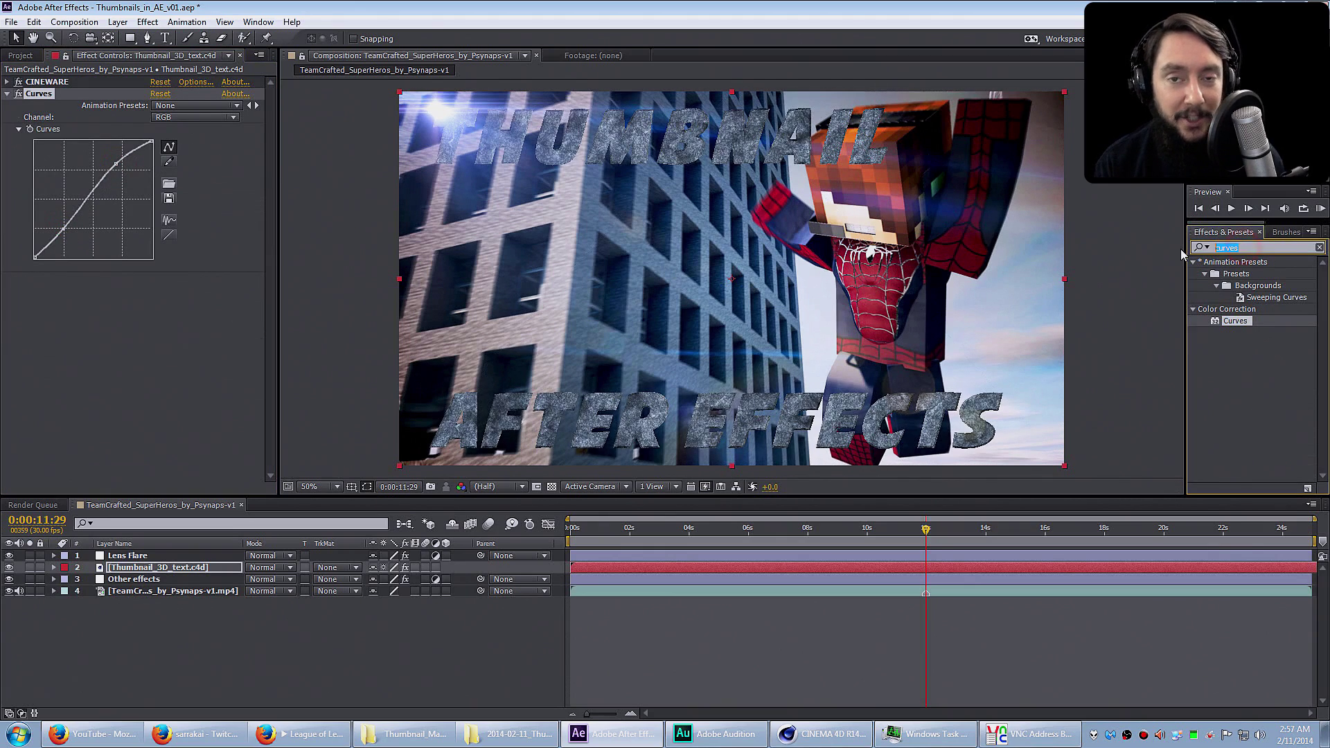
pyautogui.write('expo')
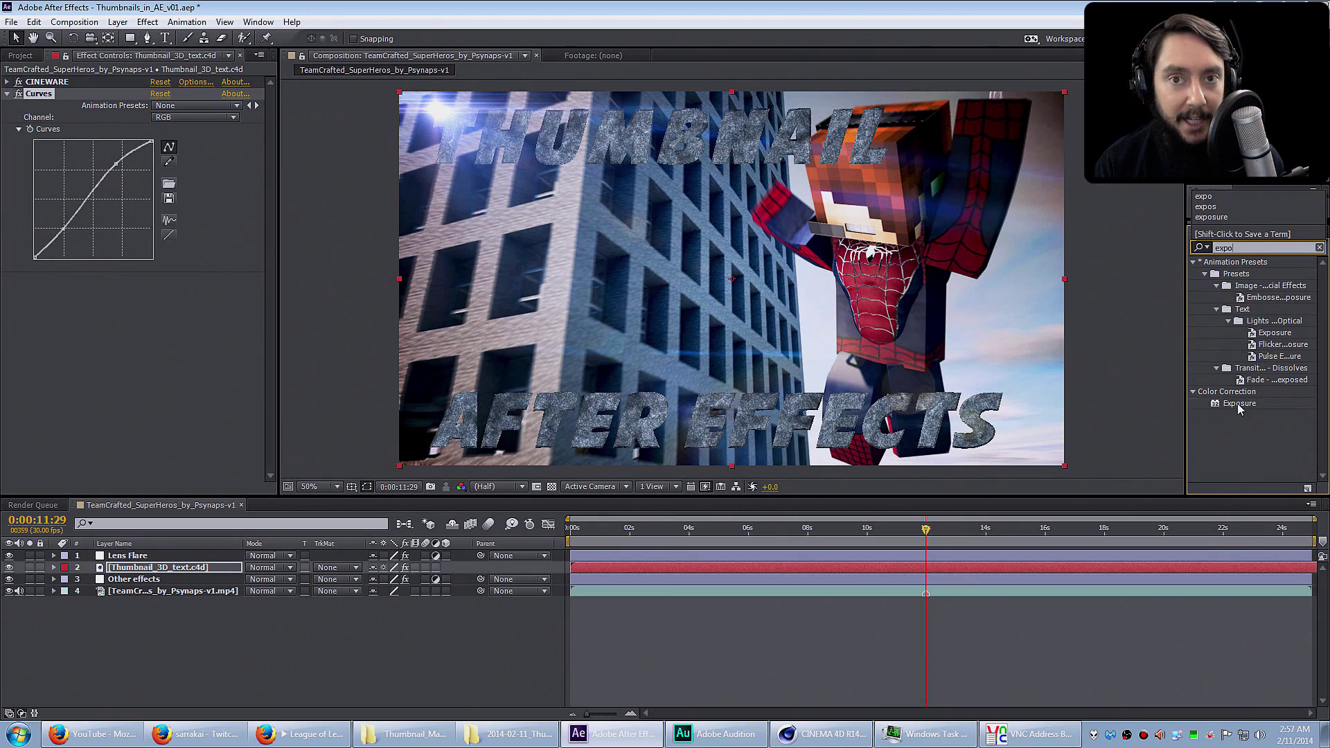
pyautogui.doubleClick(1238, 403)
pyautogui.click(159, 325)
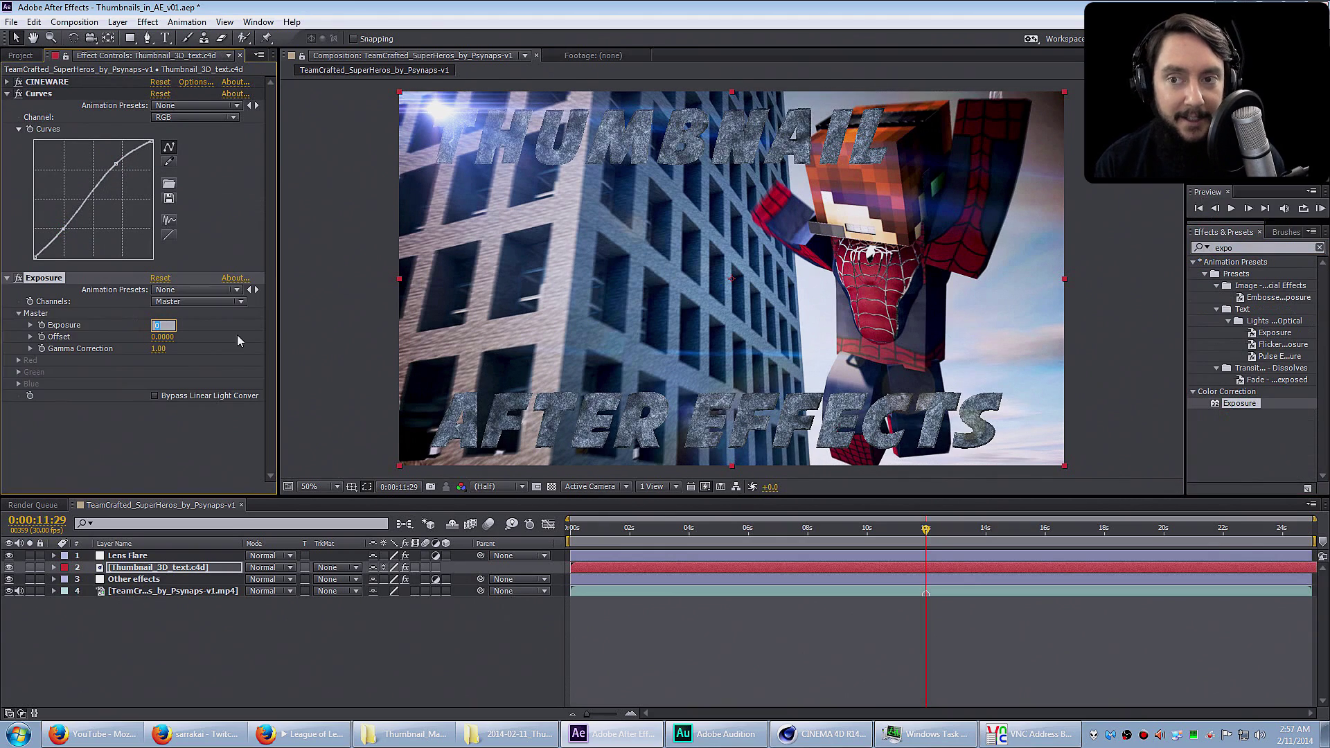
pyautogui.write('.75')
pyautogui.press('Tab')
pyautogui.write('-.01')
pyautogui.press('Return')
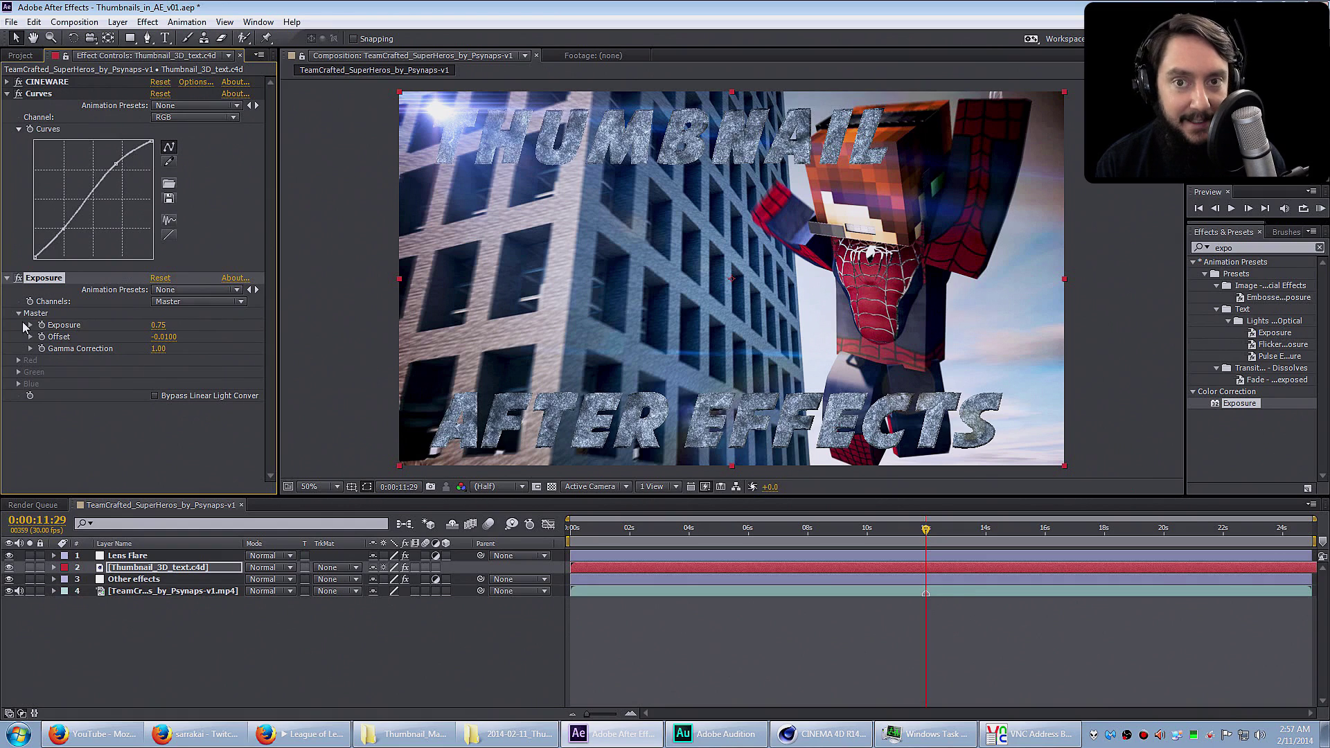
# Step: Add the Hue/Saturation effect to the 3D text layer and lower its Master Saturation to -15
pyautogui.doubleClick(1226, 248)
pyautogui.write('hue')
pyautogui.doubleClick(1243, 333)
pyautogui.moveTo(145, 411); pyautogui.dragTo(129, 414)
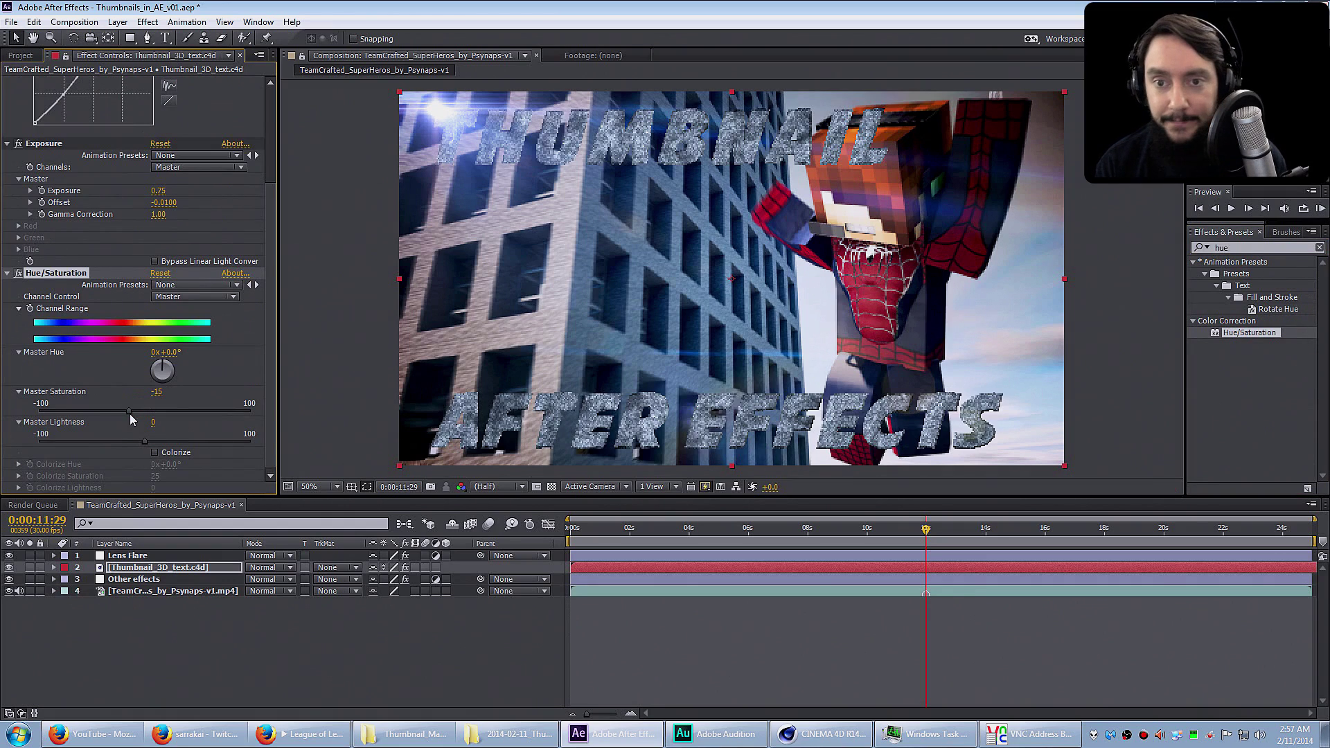
# Step: Find the Photo Filter effect and add it to the 3D text layer
pyautogui.click(1254, 247)
pyautogui.write('photo')
pyautogui.moveTo(1243, 273); pyautogui.dragTo(199, 493)
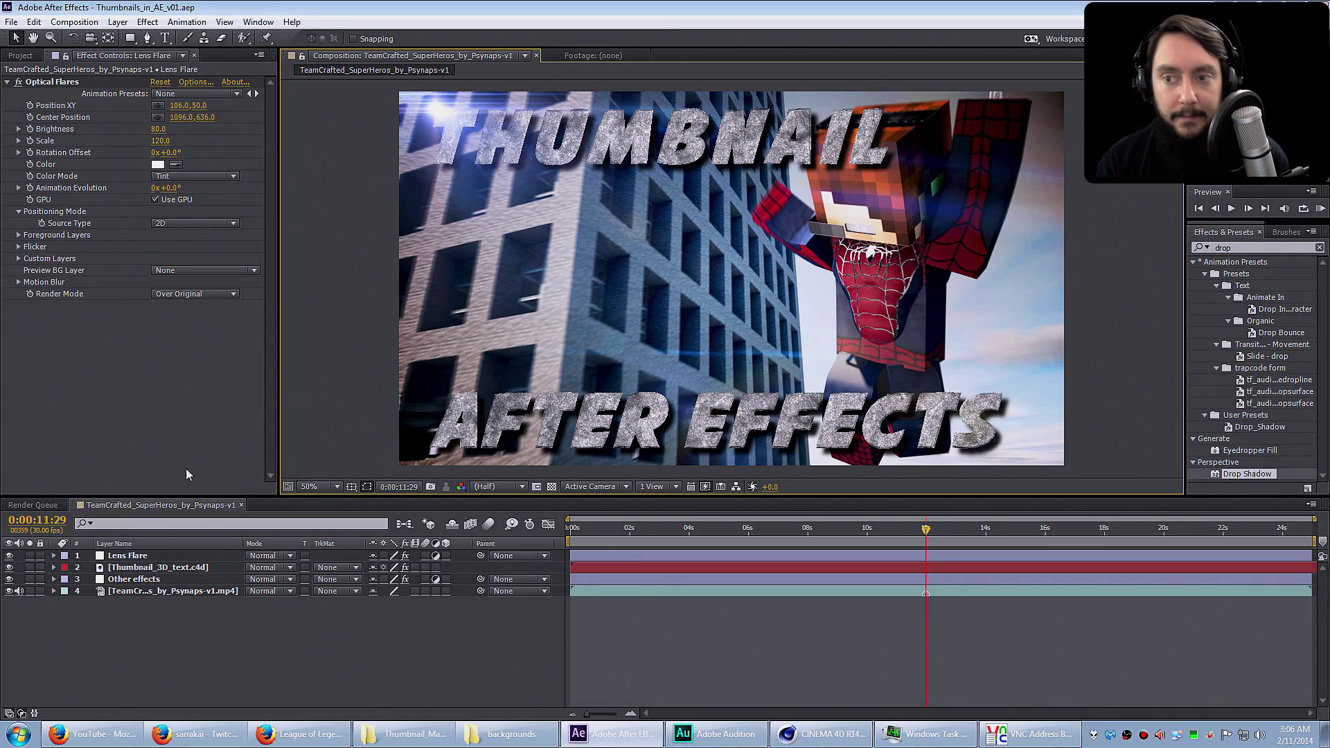
# Step: Add the Magic Bullet Looks effect to the Other effects layer
pyautogui.click(632, 576)
pyautogui.click(626, 558)
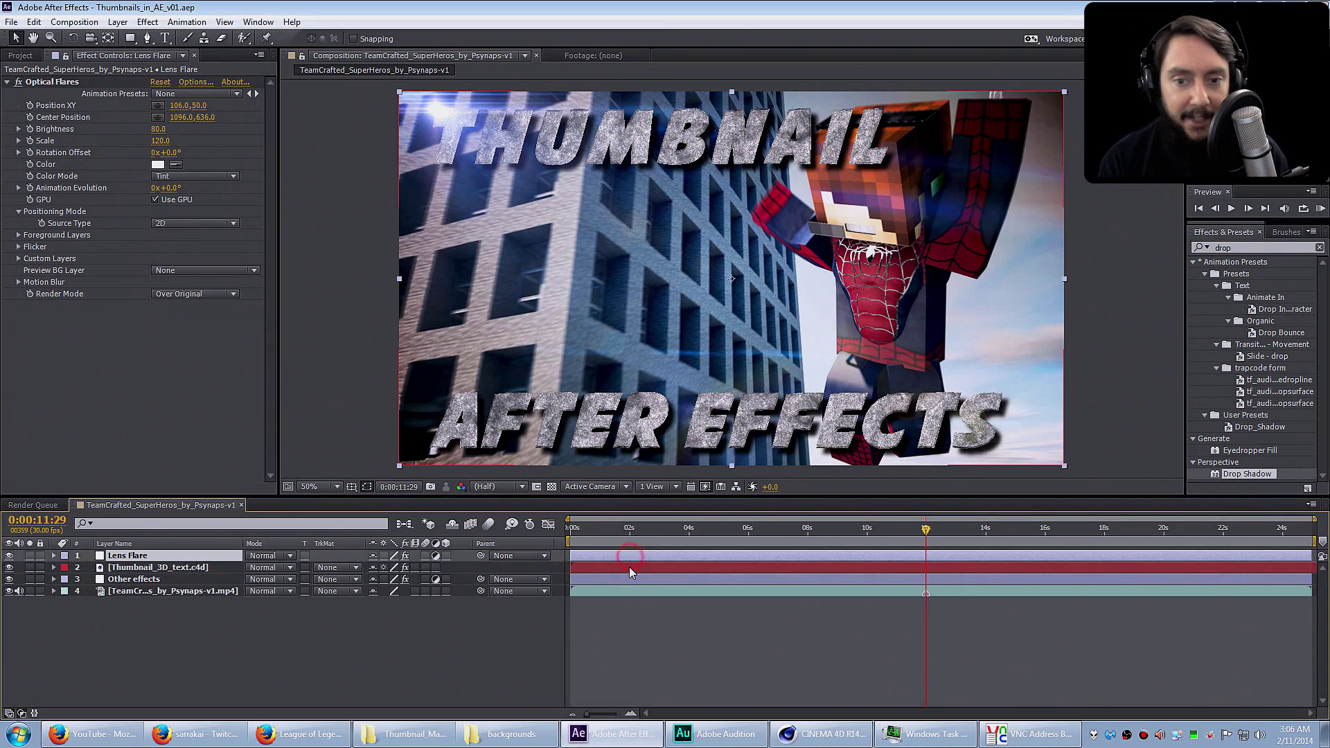
pyautogui.click(632, 576)
pyautogui.click(117, 22)
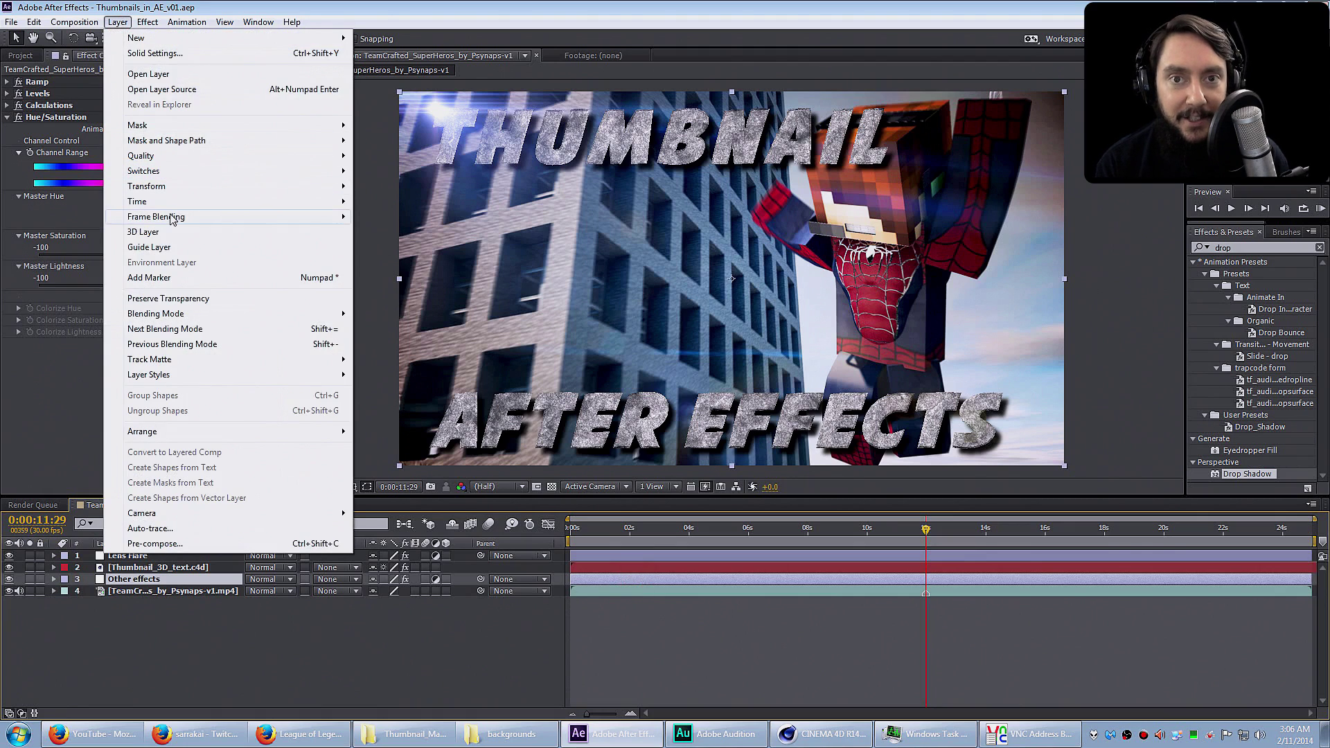
pyautogui.moveTo(167, 189)
pyautogui.click(147, 22)
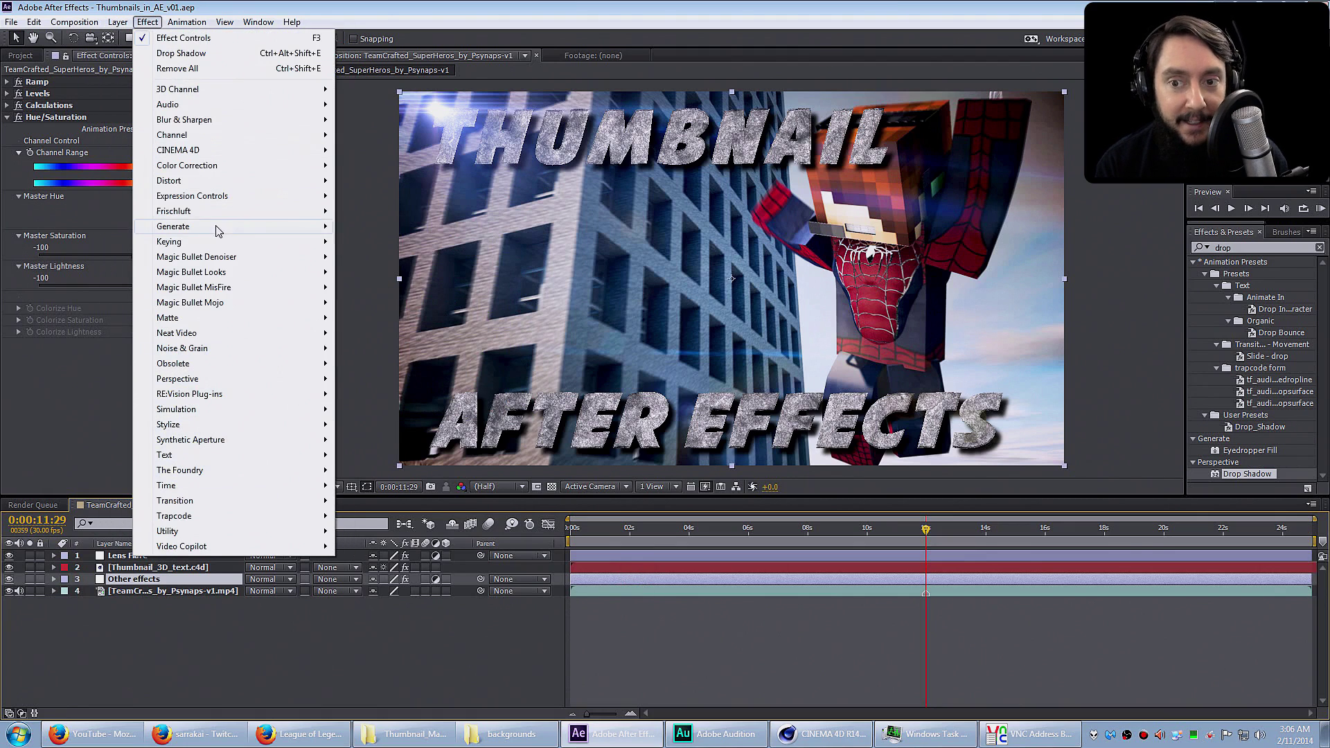
pyautogui.moveTo(215, 271)
pyautogui.click(351, 273)
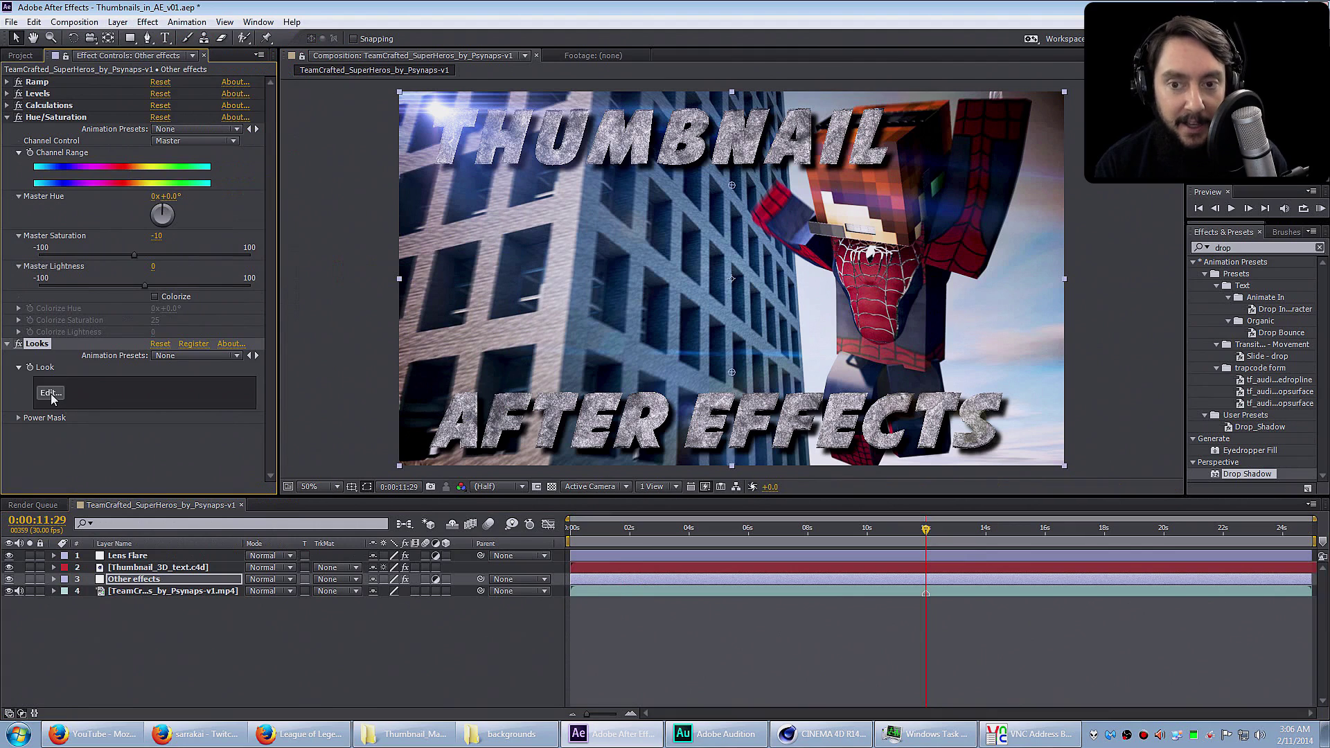
# Step: Open the Looks editor, try the Cinematic Blockbuster look and choose the Swing Tilt Film look
pyautogui.click(50, 393)
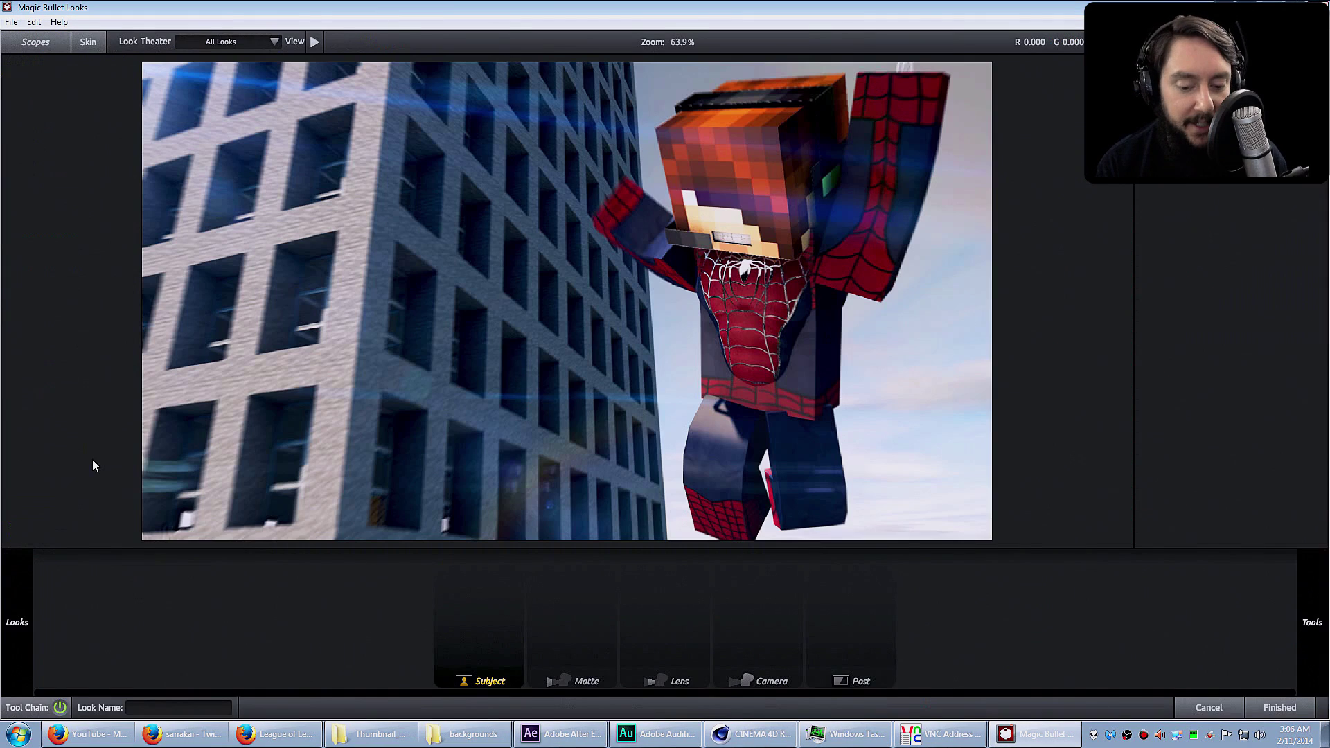
pyautogui.moveTo(46, 90)
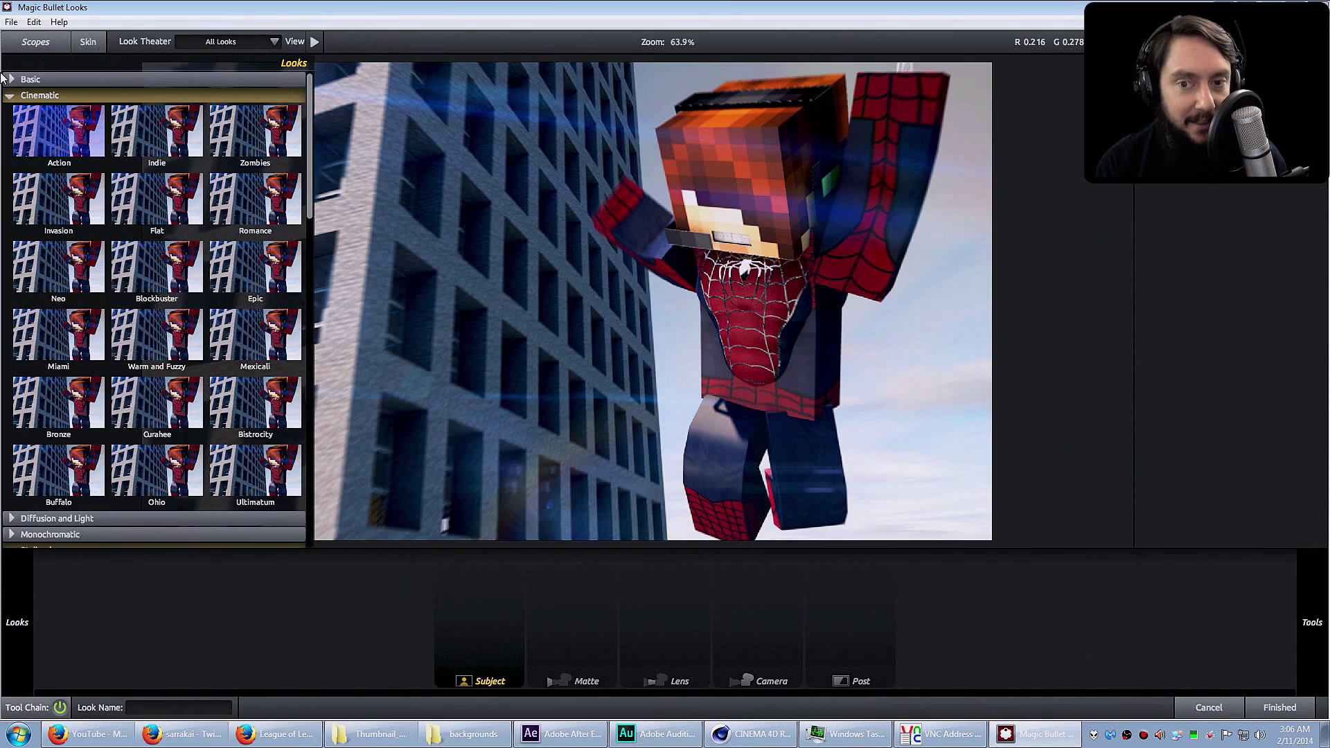
pyautogui.click(157, 286)
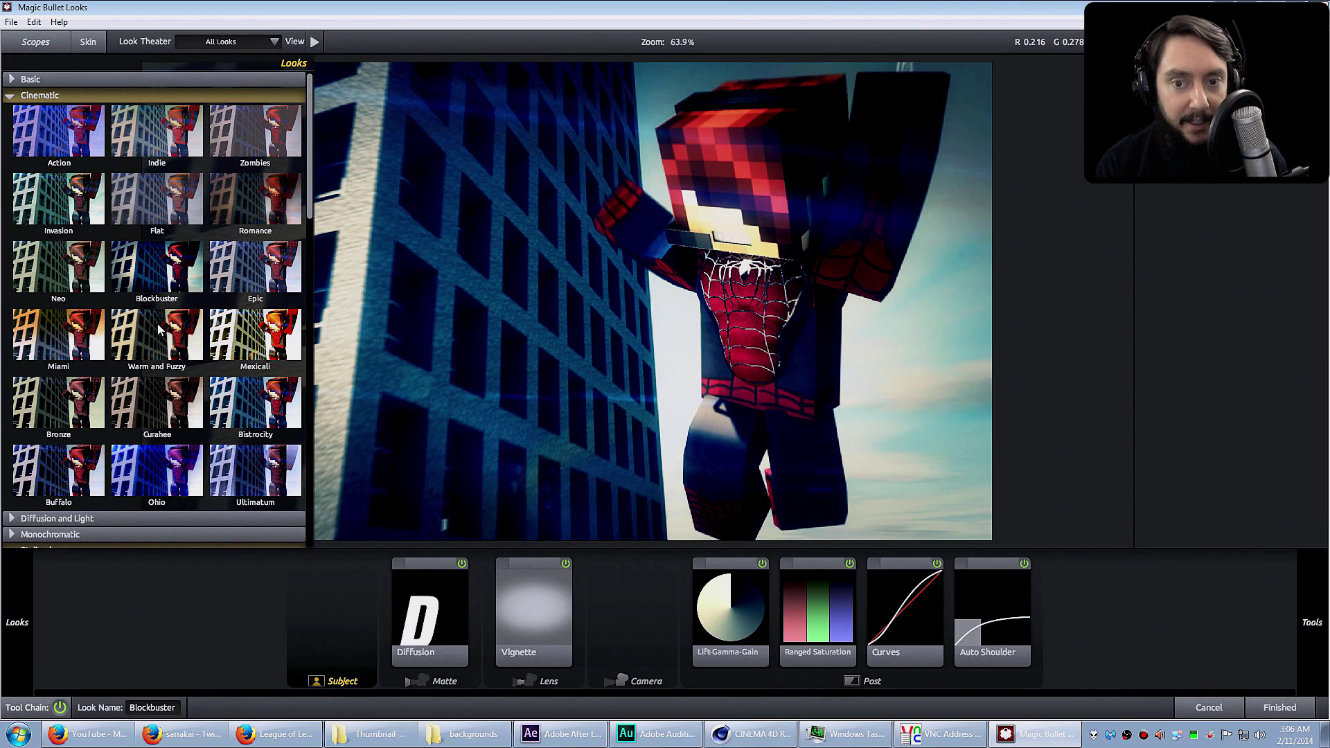
pyautogui.scroll(-5, 158, 329)
pyautogui.click(67, 416)
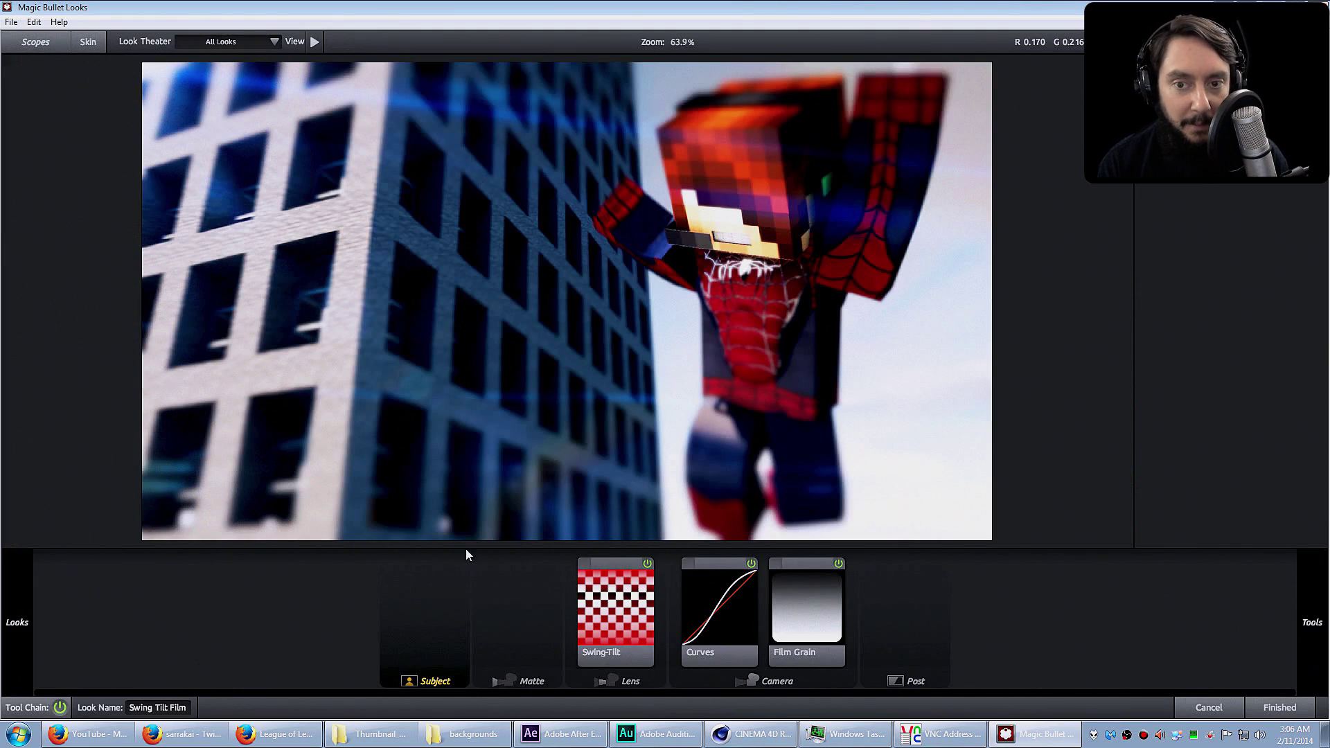
# Step: Shift the Swing-Tilt focus area across the picture from the building toward the Spider-Man character
pyautogui.click(626, 614)
pyautogui.moveTo(565, 216); pyautogui.dragTo(740, 201)
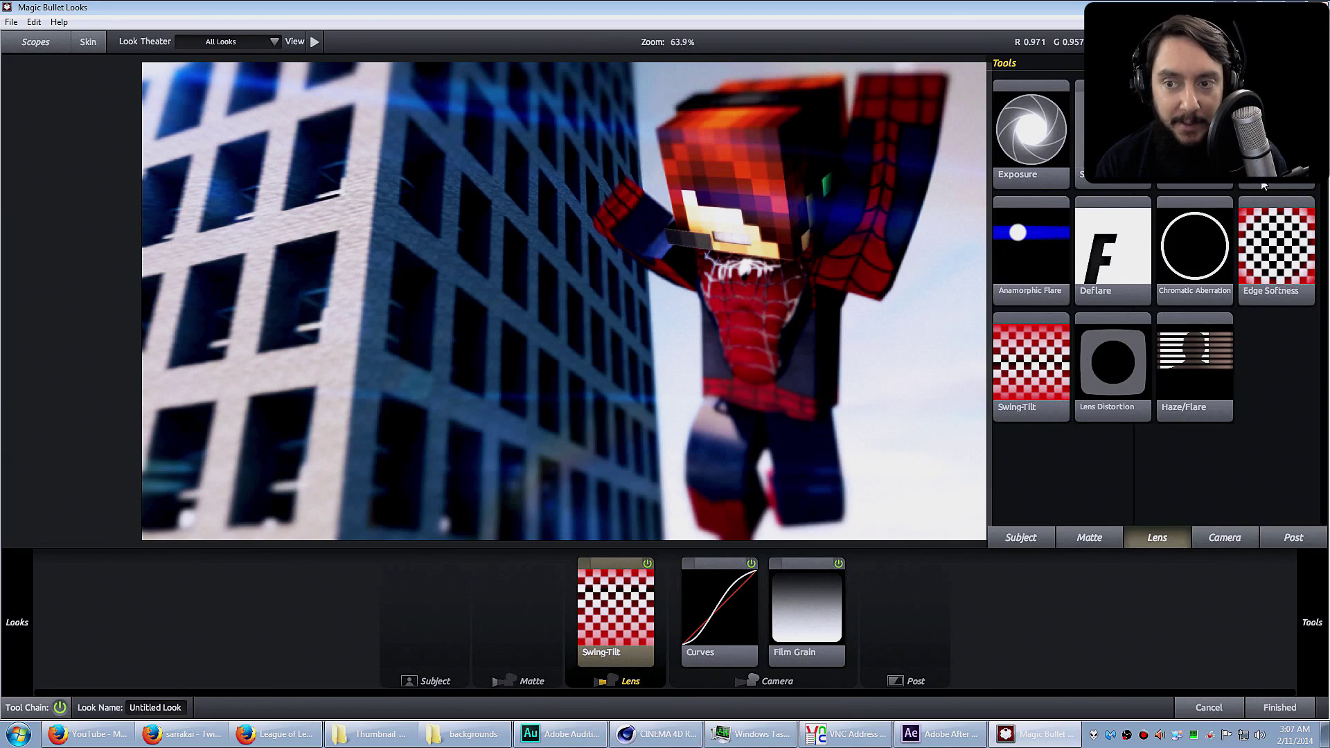
# Step: Add a Vignette to the look's Lens stage, centre it between the building and the character, and apply the finished look
pyautogui.moveTo(1263, 185); pyautogui.dragTo(554, 621)
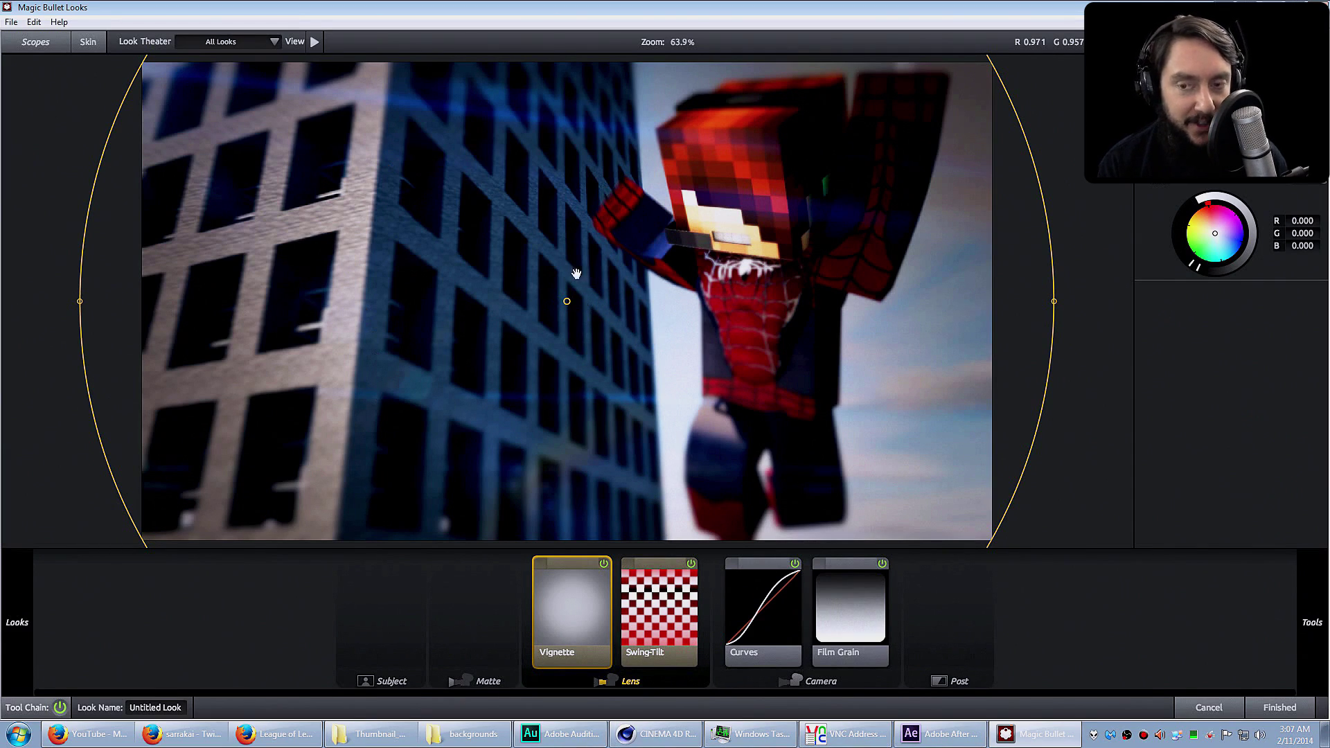
pyautogui.moveTo(567, 302); pyautogui.dragTo(573, 303)
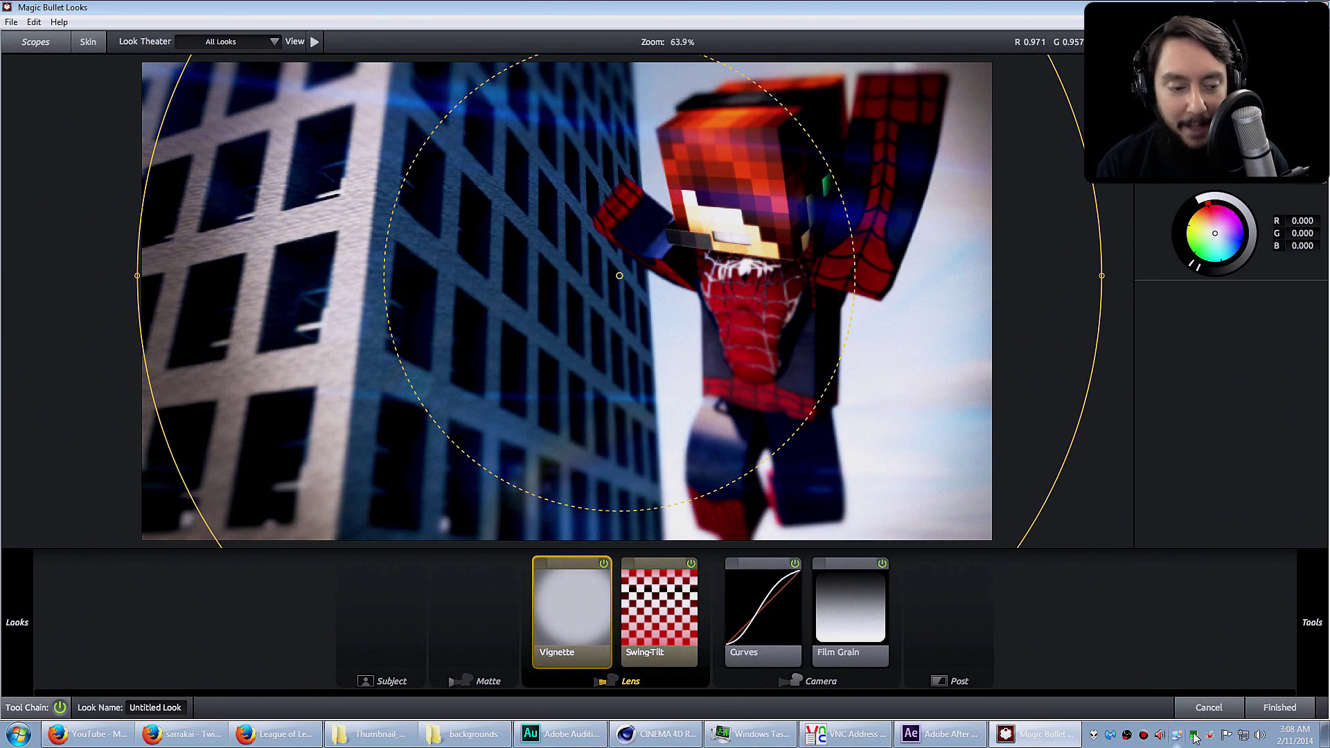
pyautogui.click(1279, 707)
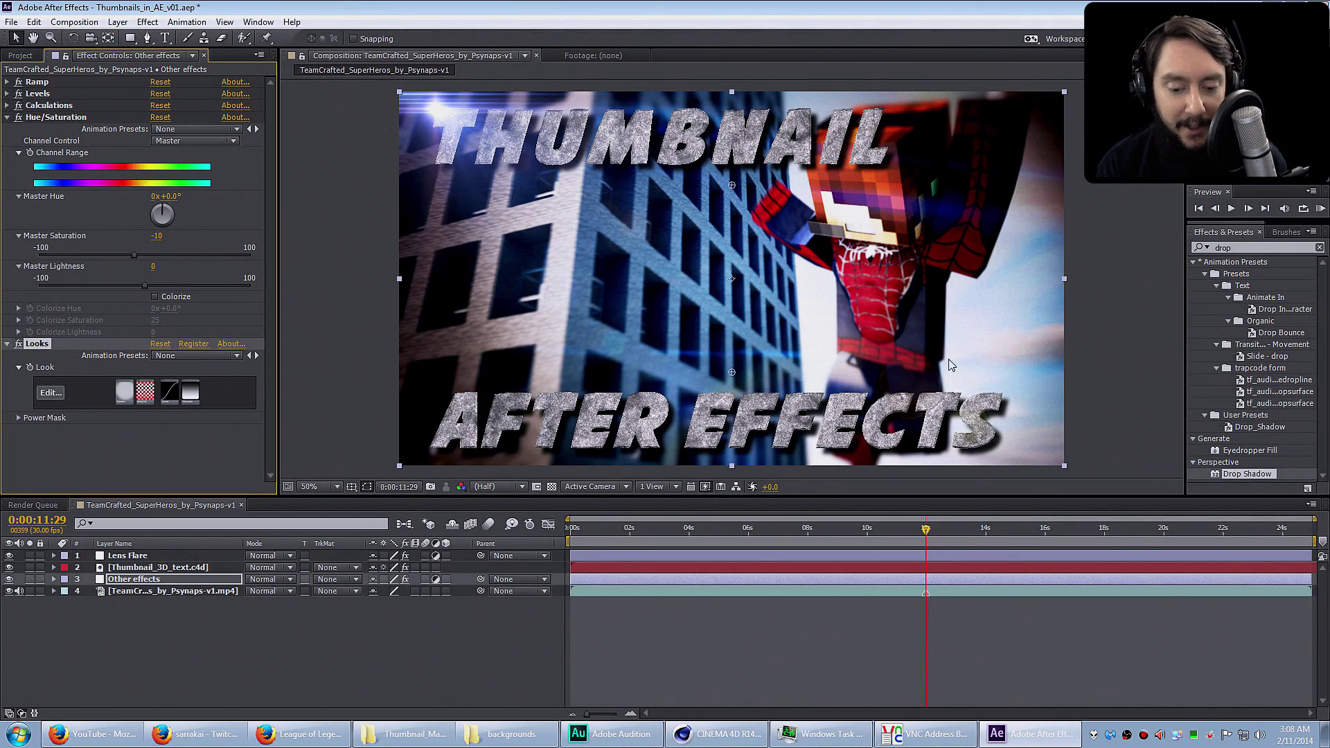
pyautogui.click(857, 688)
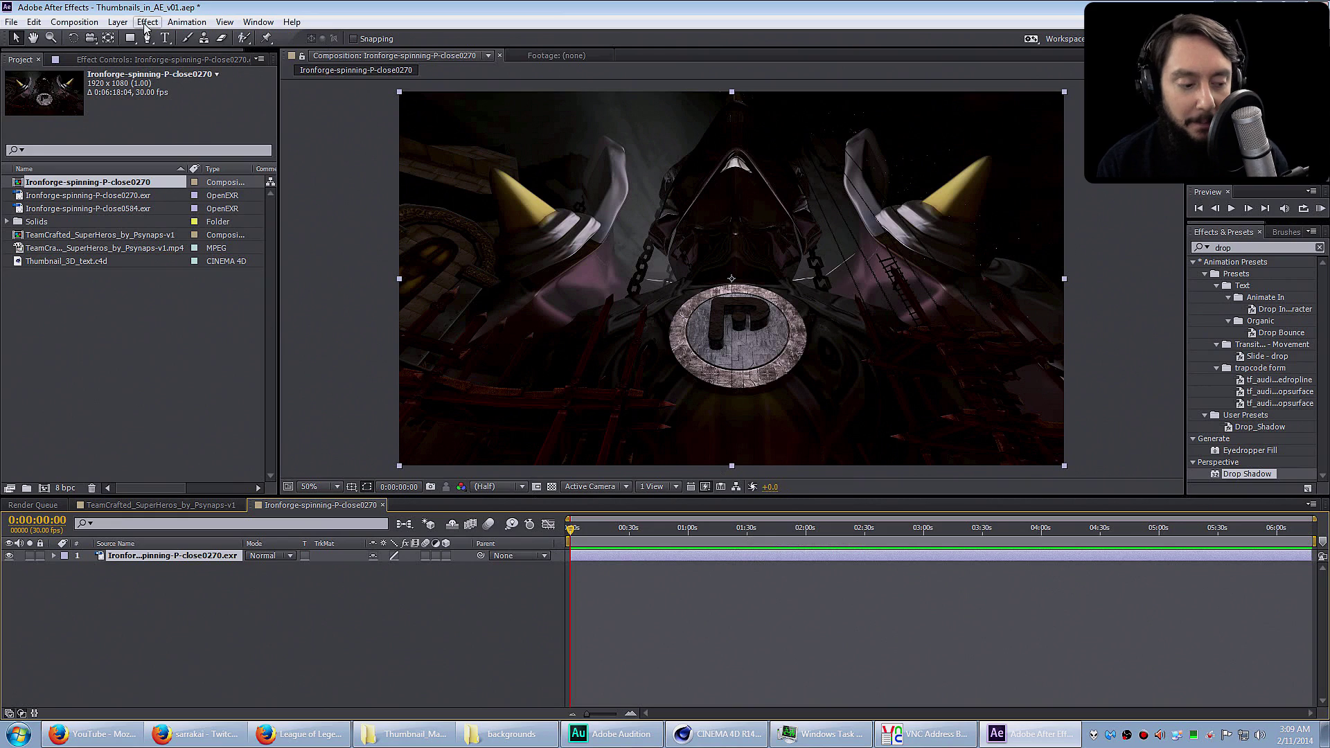
# Step: Add a new adjustment layer to the Ironforge-spinning-P-close0270 composition
pyautogui.click(148, 21)
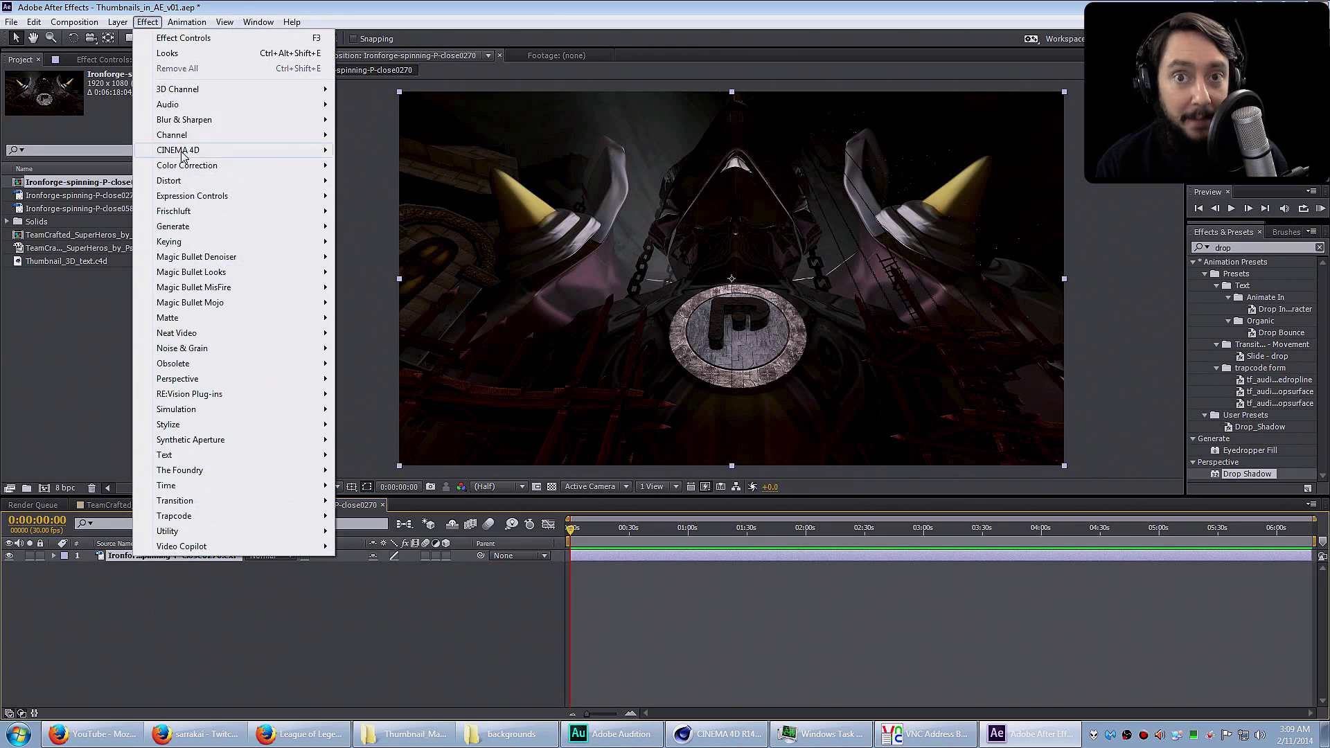
pyautogui.moveTo(118, 21)
pyautogui.moveTo(207, 37)
pyautogui.click(415, 131)
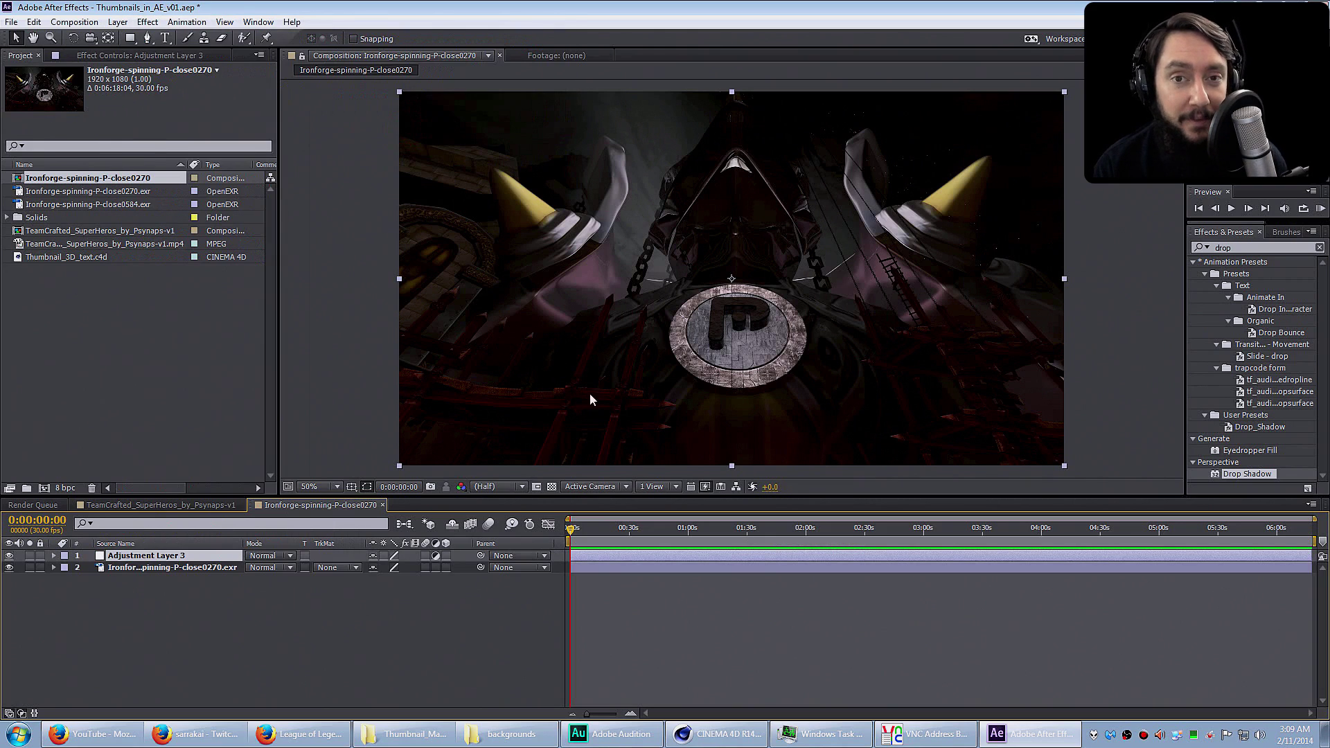
# Step: Find the Curves, Exposure and Hue/Saturation effects and add them to the adjustment layer
pyautogui.click(1247, 247)
pyautogui.write('curves')
pyautogui.doubleClick(1233, 321)
pyautogui.click(1241, 246)
pyautogui.write('expos')
pyautogui.doubleClick(1236, 403)
pyautogui.click(1200, 247)
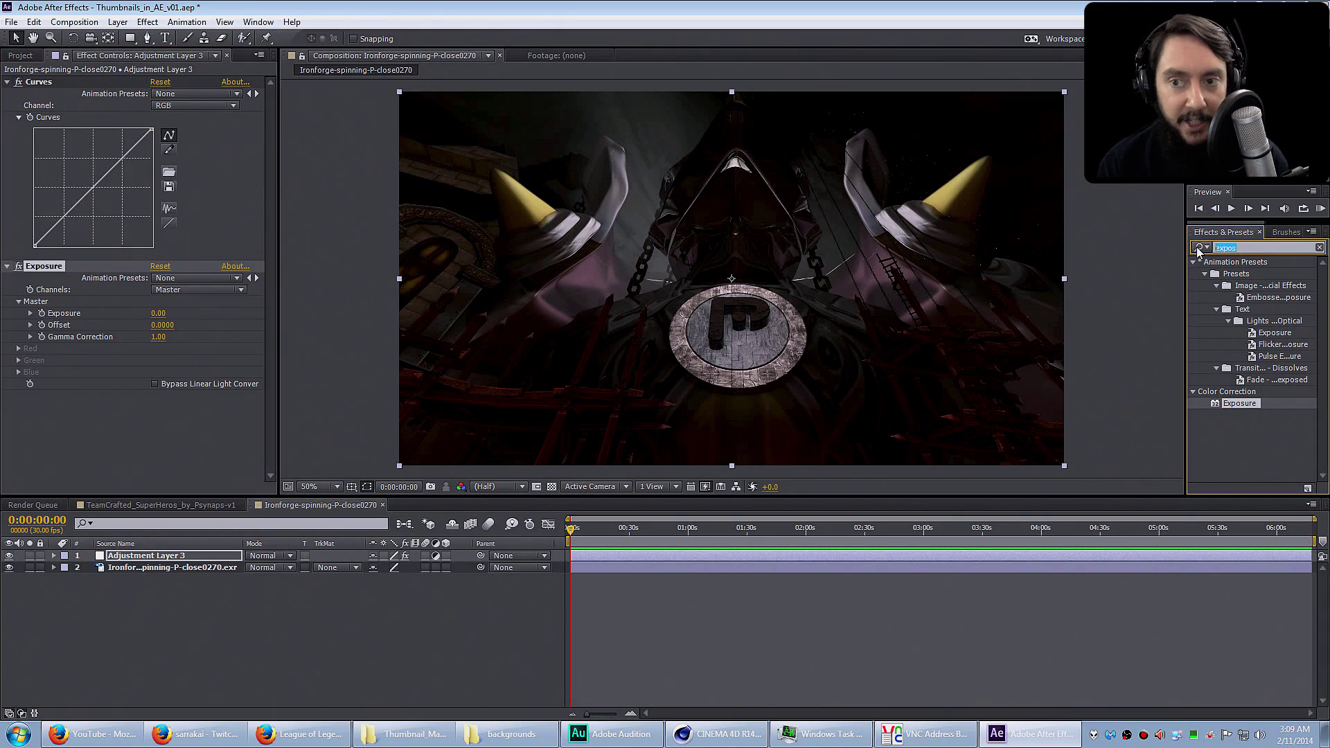
pyautogui.write('hue')
pyautogui.doubleClick(1238, 333)
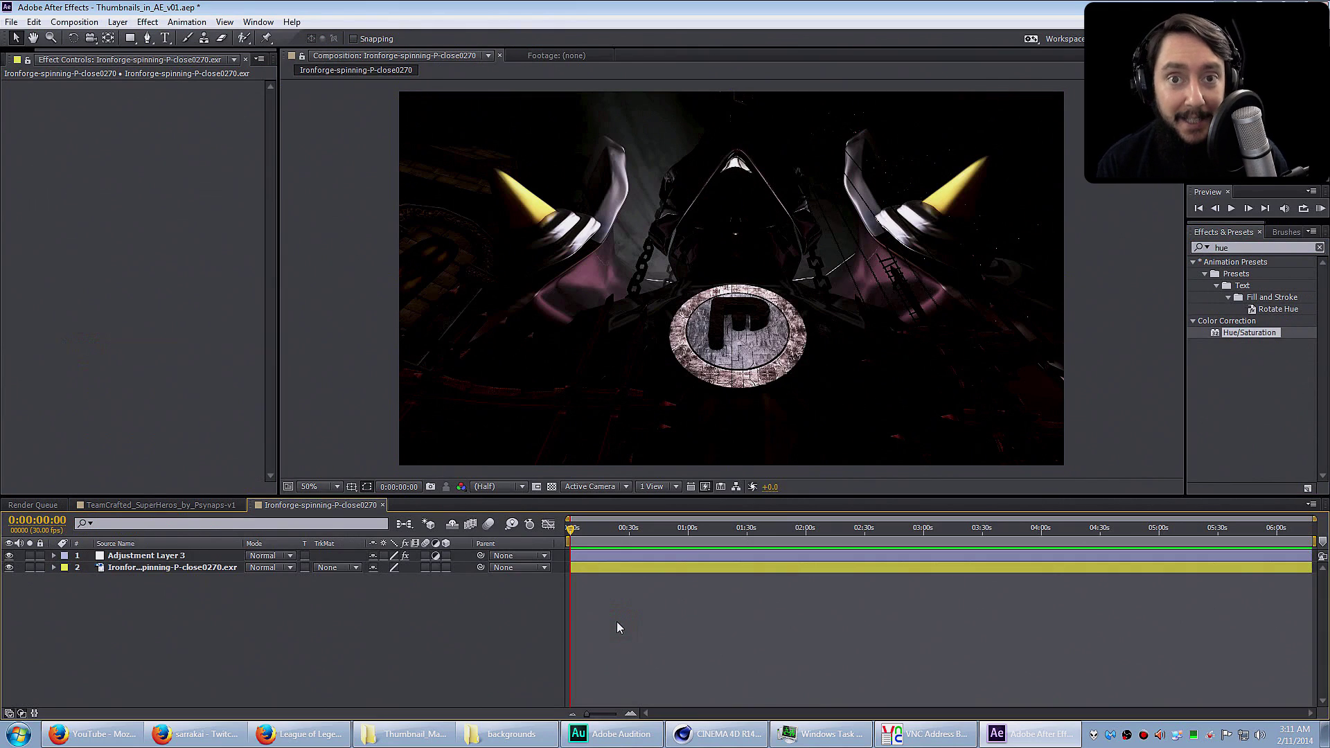
# Step: Duplicate the Ironforge background layer and hide the upper copy
pyautogui.click(666, 568)
pyautogui.hotkey('ctrl', 'd')
pyautogui.click(609, 579)
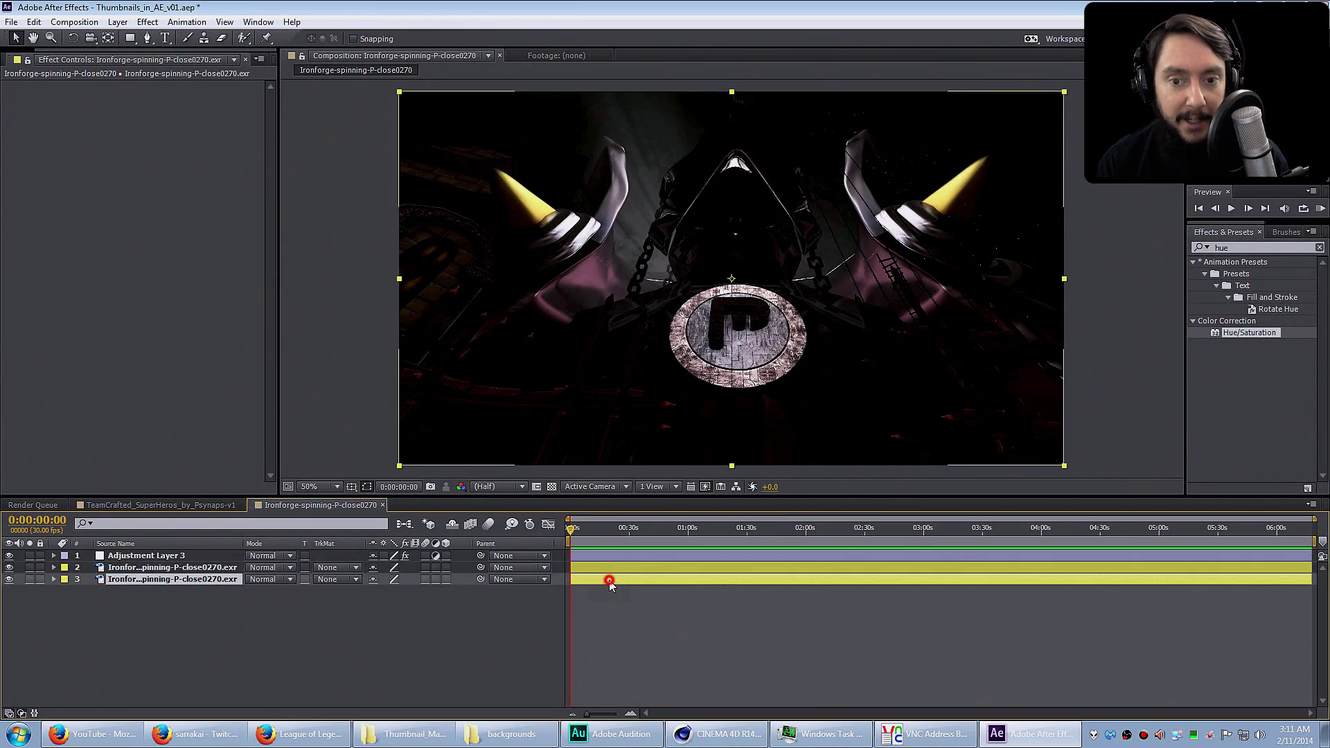
pyautogui.click(9, 567)
# Step: Add Radial Blur to the lower Ironforge copy, with the type set to Zoom and the amount to 48
pyautogui.doubleClick(1249, 247)
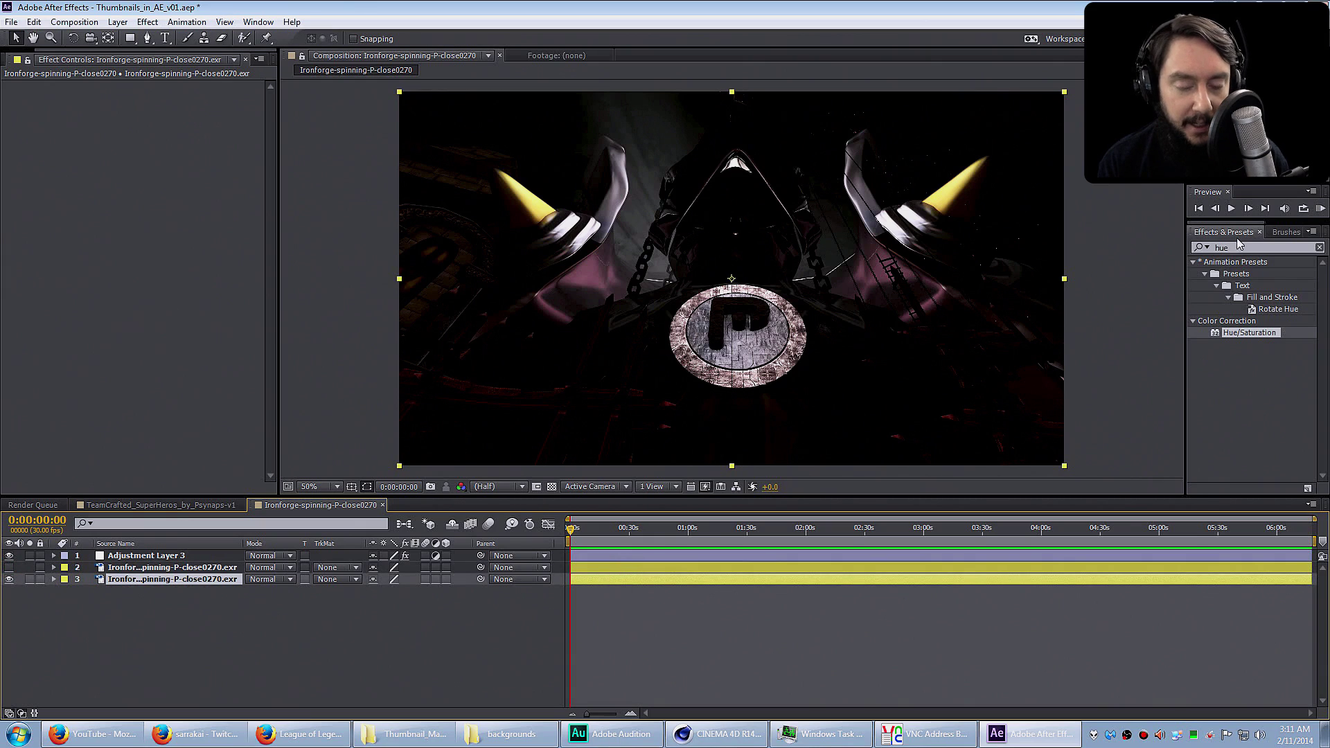
pyautogui.press('BackSpace')
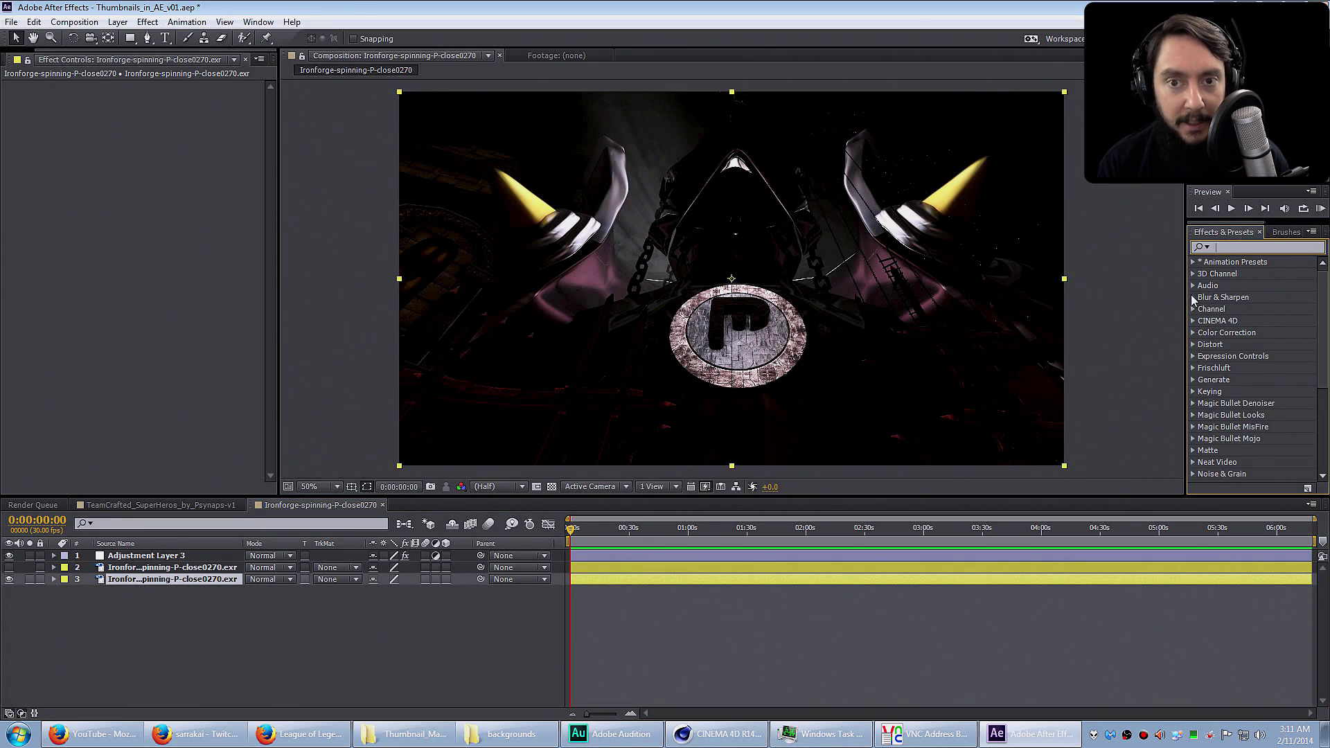
pyautogui.doubleClick(1233, 428)
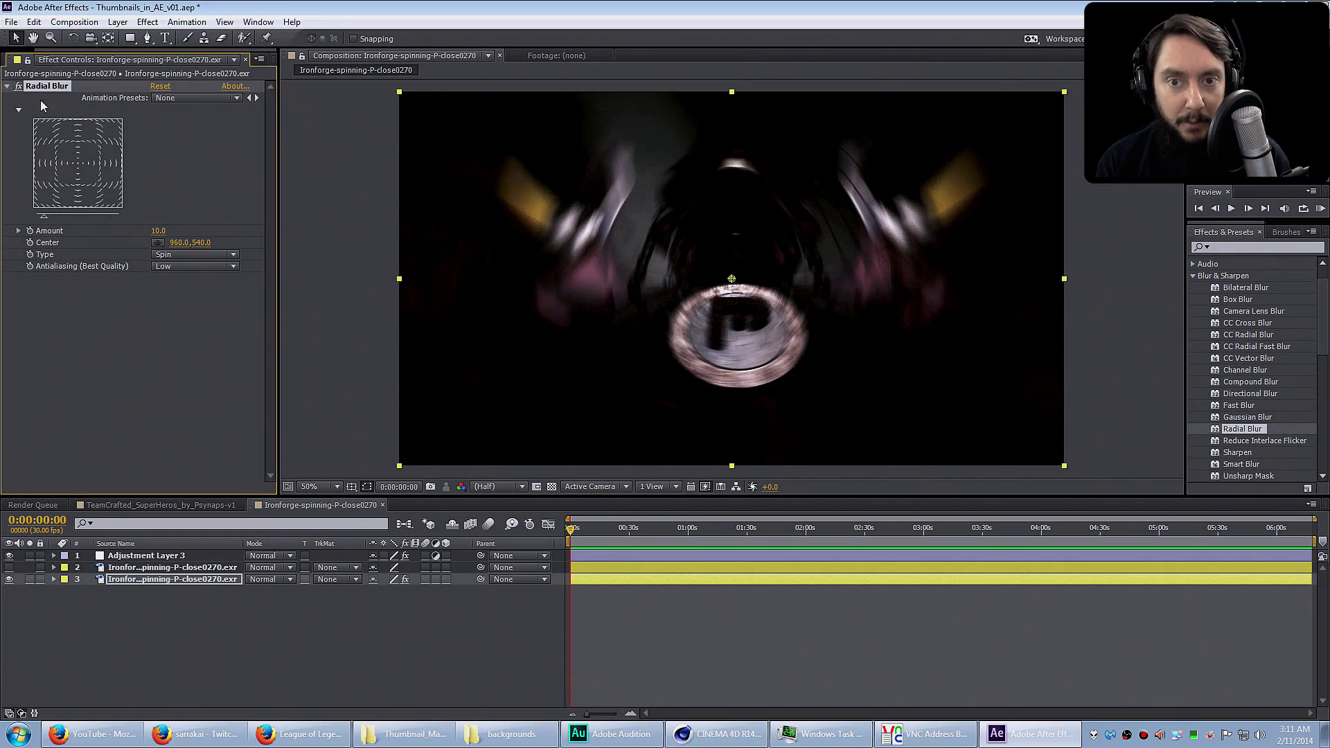
pyautogui.click(173, 254)
pyautogui.click(182, 282)
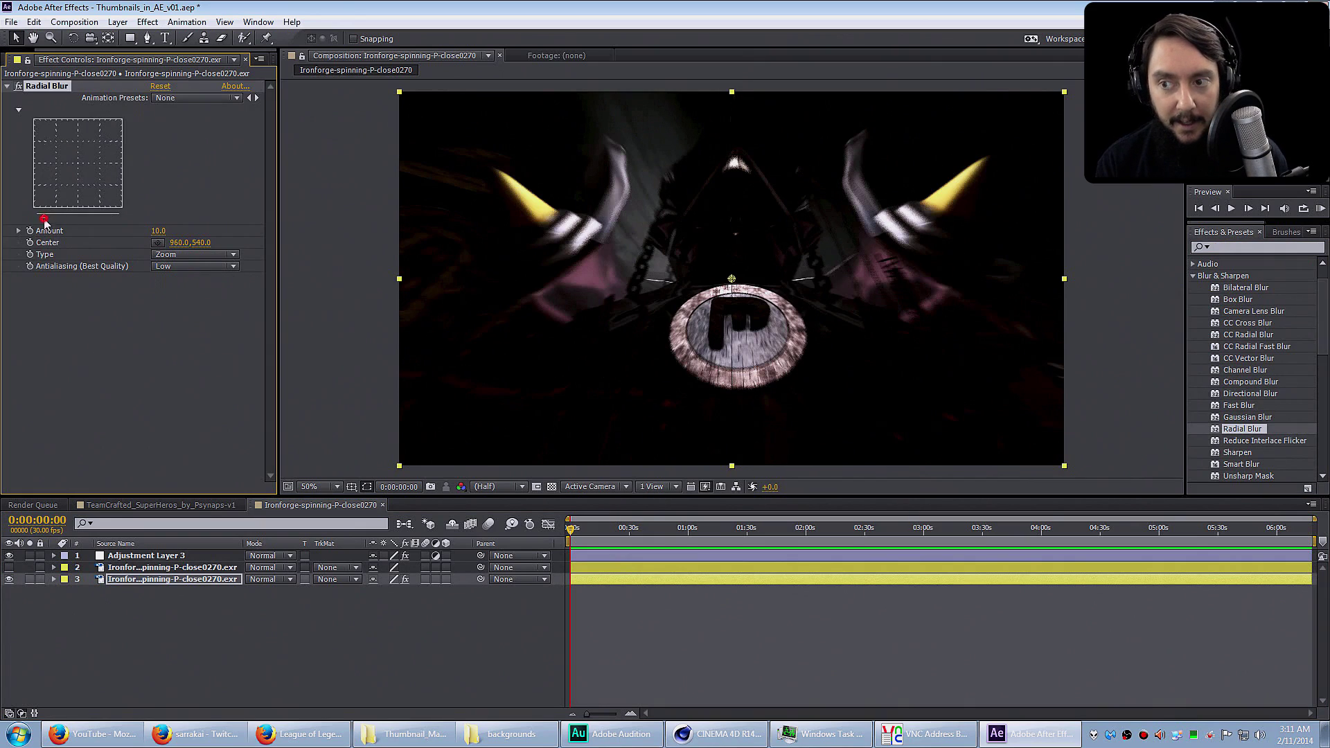
pyautogui.moveTo(44, 217); pyautogui.dragTo(67, 224)
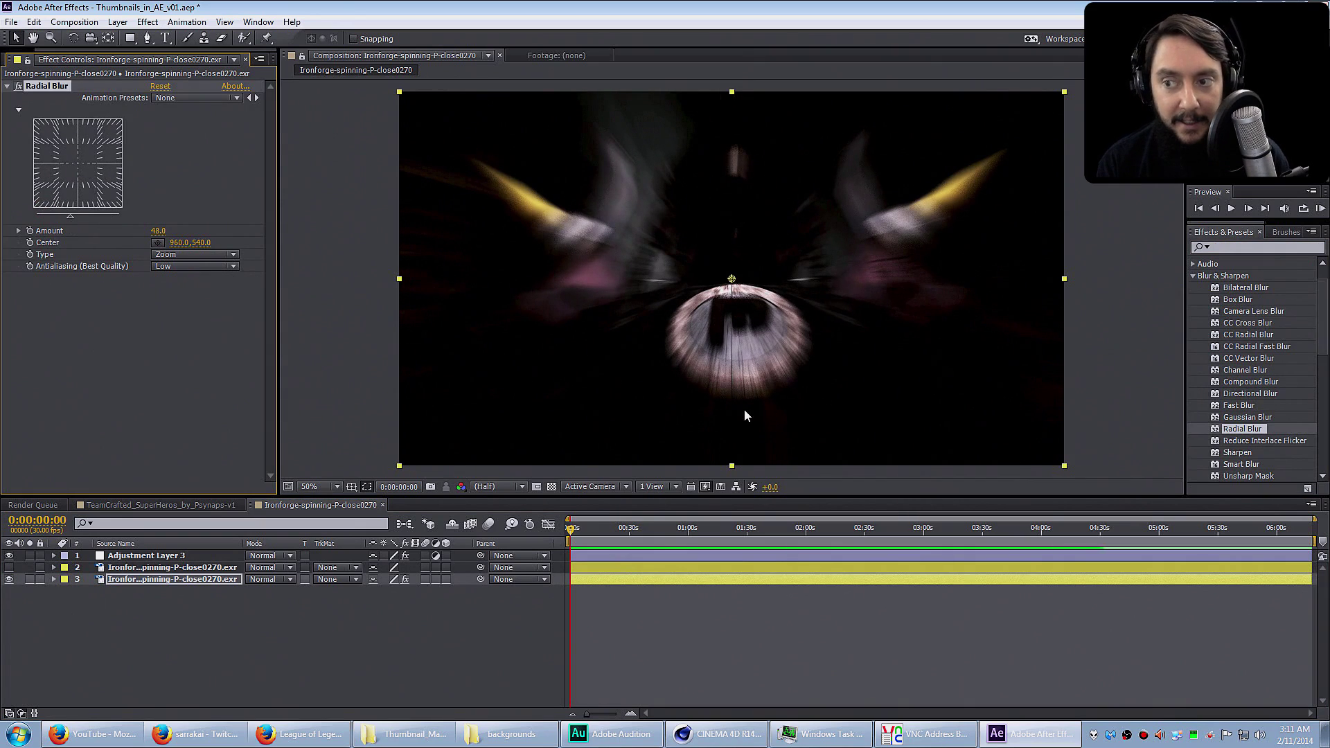
# Step: Browse the effect categories for CC Light Burst 2.5 under Generate and add it to the lower Ironforge copy
pyautogui.click(1193, 276)
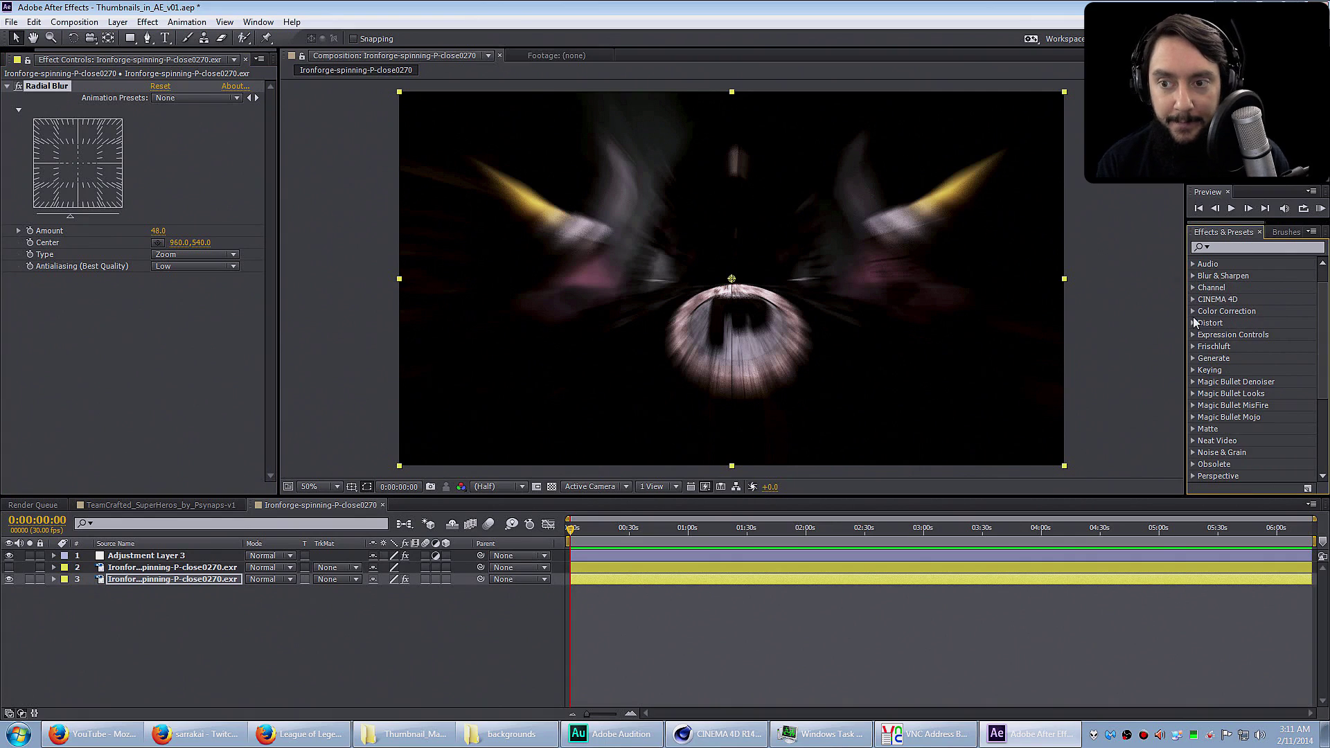
pyautogui.click(1192, 334)
pyautogui.click(1192, 335)
pyautogui.click(1192, 322)
pyautogui.click(1193, 262)
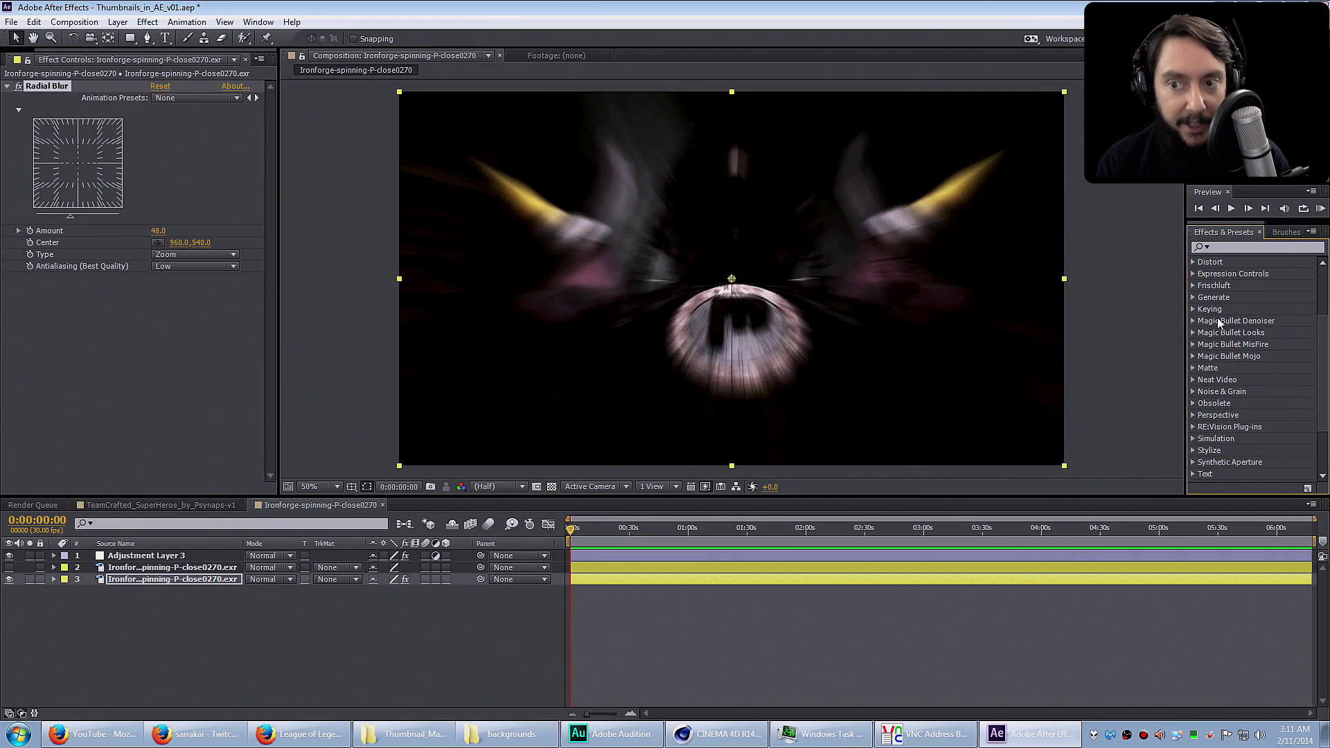
pyautogui.scroll(-3, 1212, 373)
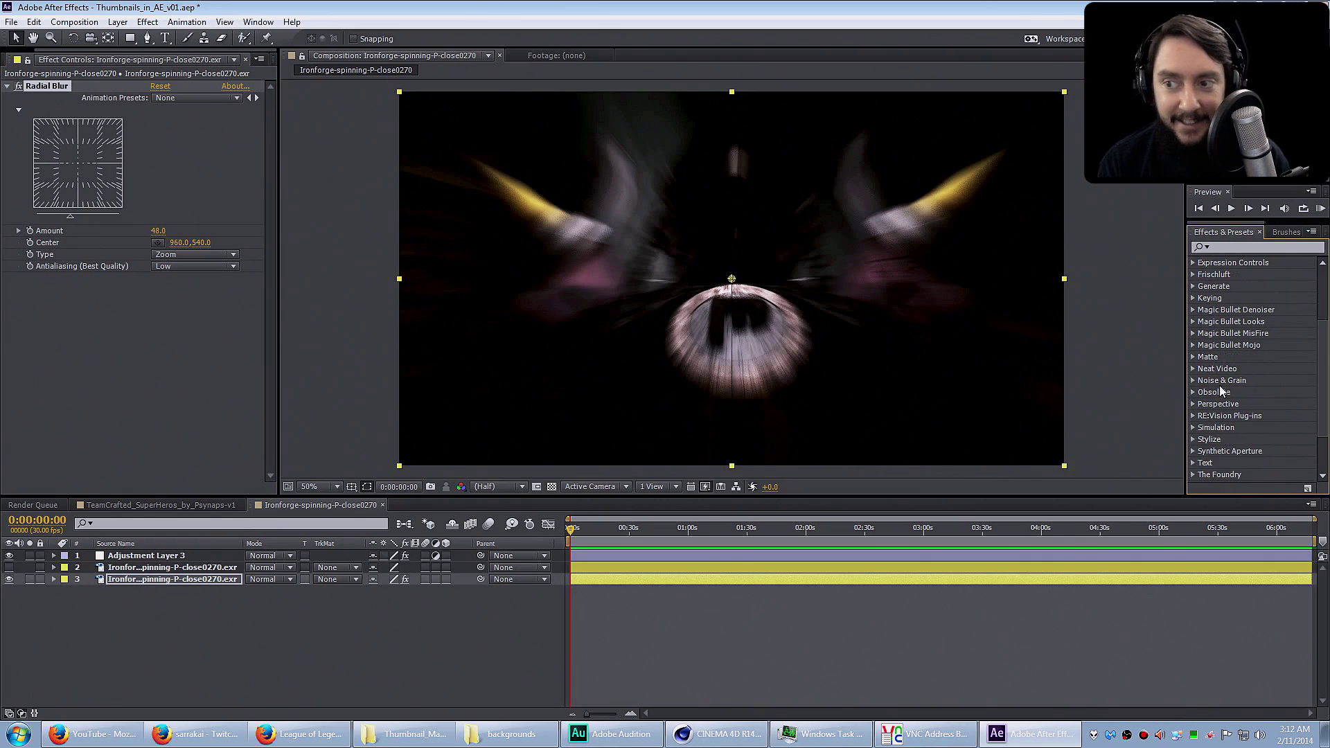
pyautogui.click(1193, 427)
pyautogui.scroll(-7, 1246, 411)
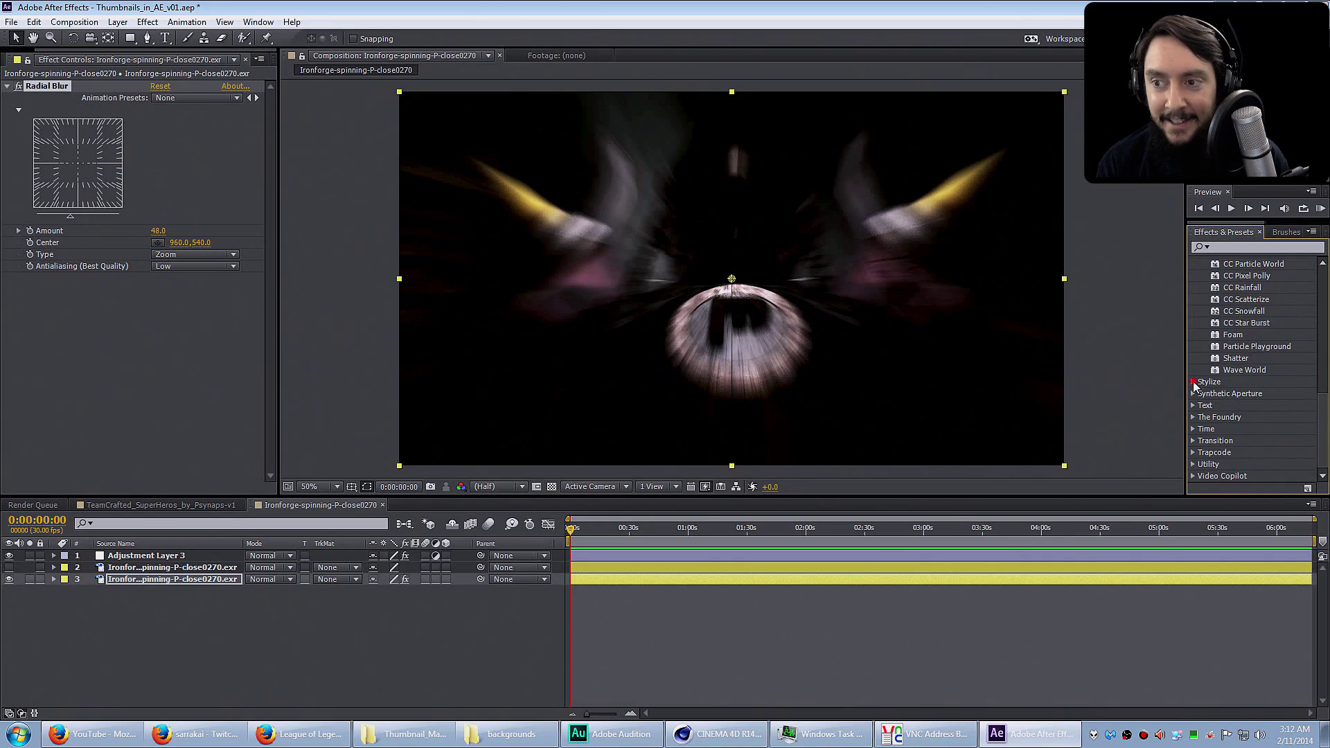
pyautogui.click(1193, 382)
pyautogui.scroll(-2, 1228, 374)
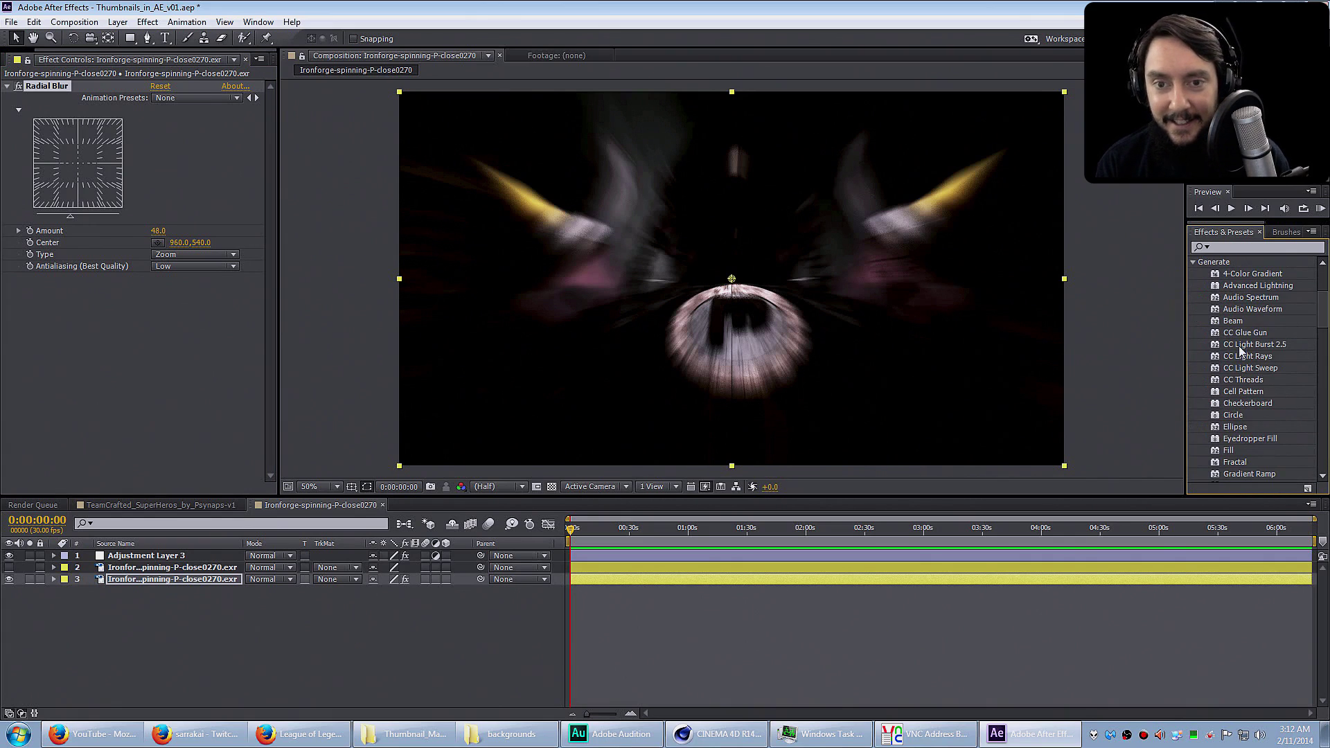
pyautogui.doubleClick(1239, 344)
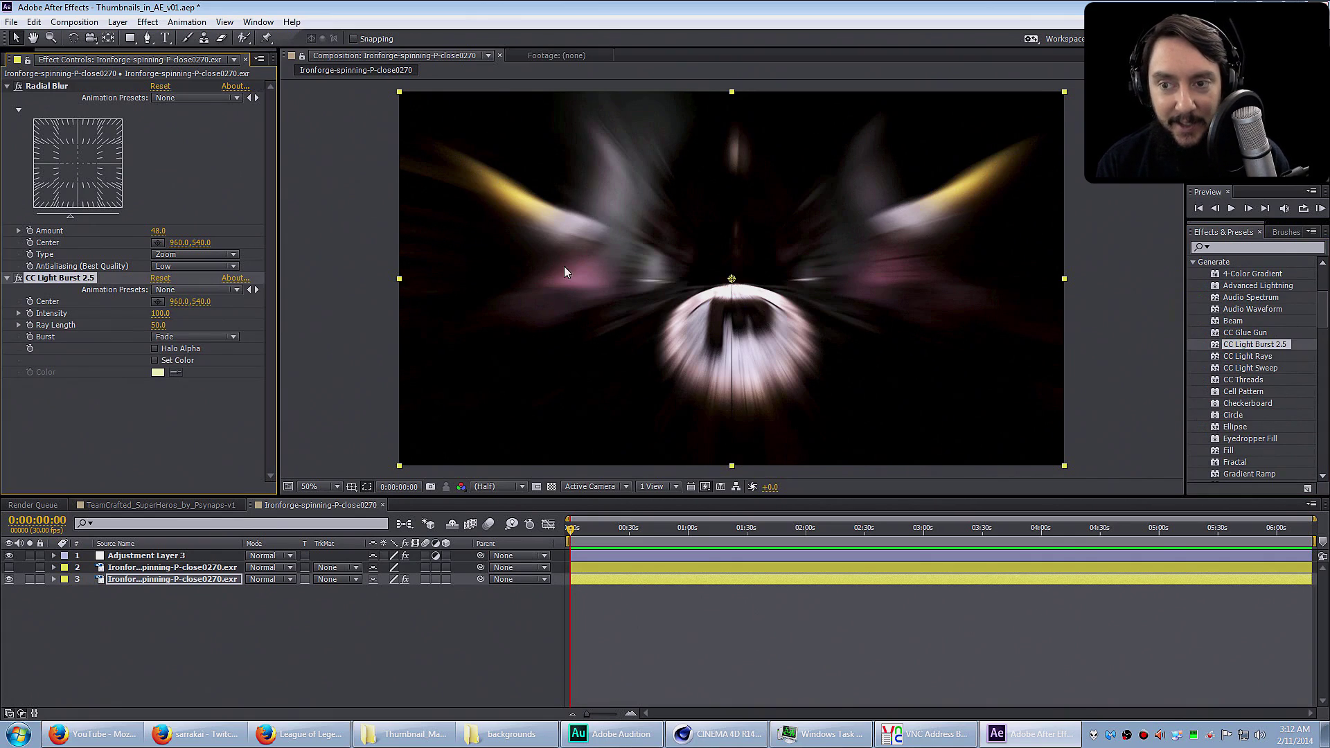
# Step: Set the Light Burst ray length to 66 and the Radial Blur amount to 33, and show the upper Ironforge copy again
pyautogui.moveTo(159, 325); pyautogui.dragTo(163, 318)
pyautogui.moveTo(70, 215); pyautogui.dragTo(55, 222)
pyautogui.click(9, 567)
pyautogui.hotkey('ctrl', 's')
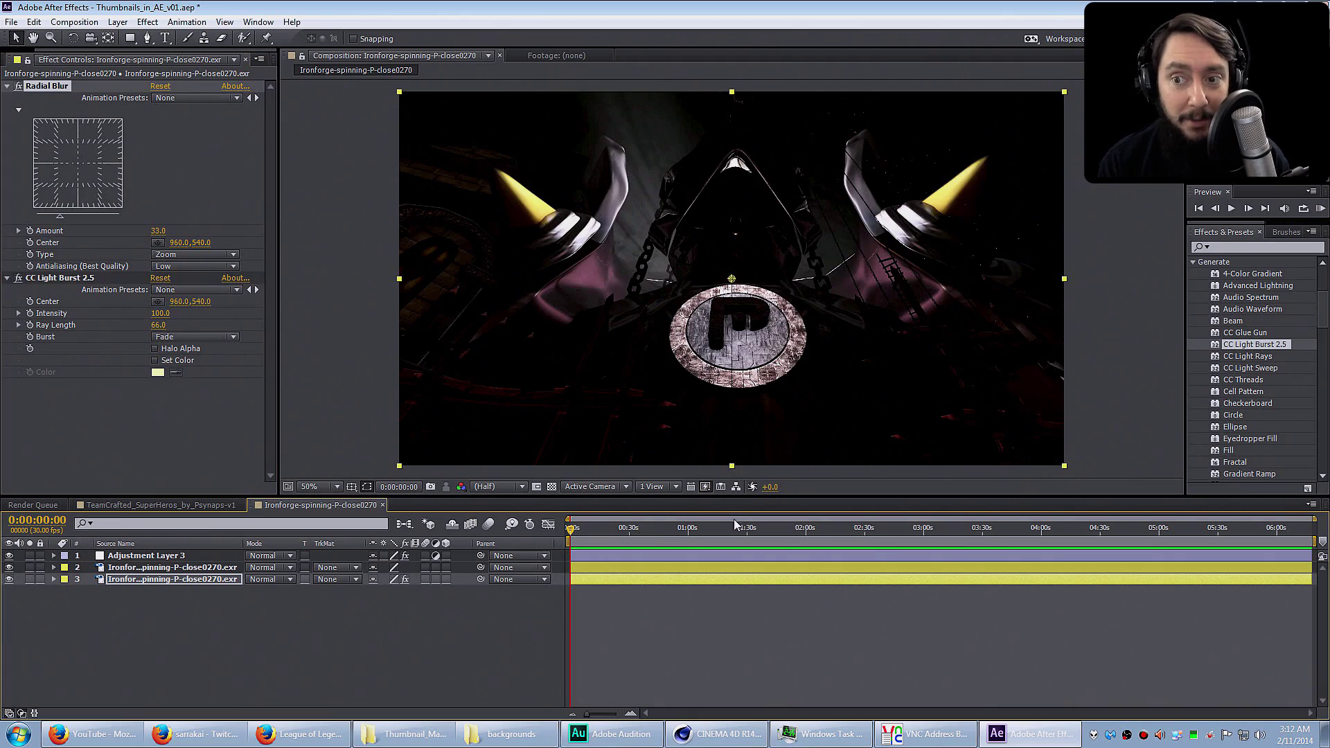
# Step: Draw a closed, rounded Pen mask on the upper Ironforge copy around the central tower and the P emblem
pyautogui.click(658, 572)
pyautogui.click(147, 37)
pyautogui.moveTo(650, 178); pyautogui.dragTo(603, 218)
pyautogui.moveTo(593, 265); pyautogui.dragTo(589, 276)
pyautogui.moveTo(583, 330); pyautogui.dragTo(610, 390)
pyautogui.moveTo(658, 413); pyautogui.dragTo(669, 416)
pyautogui.moveTo(780, 418); pyautogui.dragTo(787, 417)
pyautogui.click(885, 350)
pyautogui.click(888, 290)
pyautogui.click(862, 207)
pyautogui.click(800, 153)
pyautogui.click(719, 149)
pyautogui.click(651, 179)
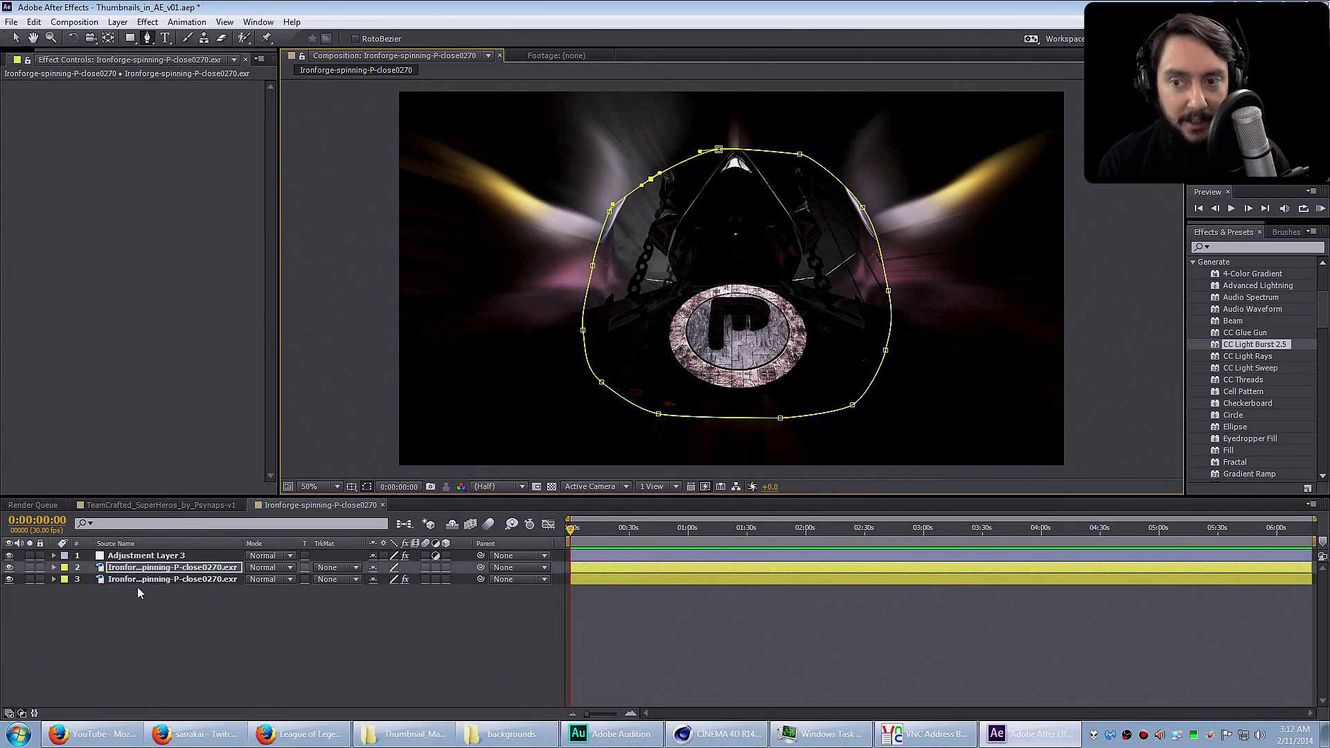
# Step: Feather the mask by 270 pixels and lower the upper Ironforge copy's opacity to 69%
pyautogui.press('m')
pyautogui.click(77, 579)
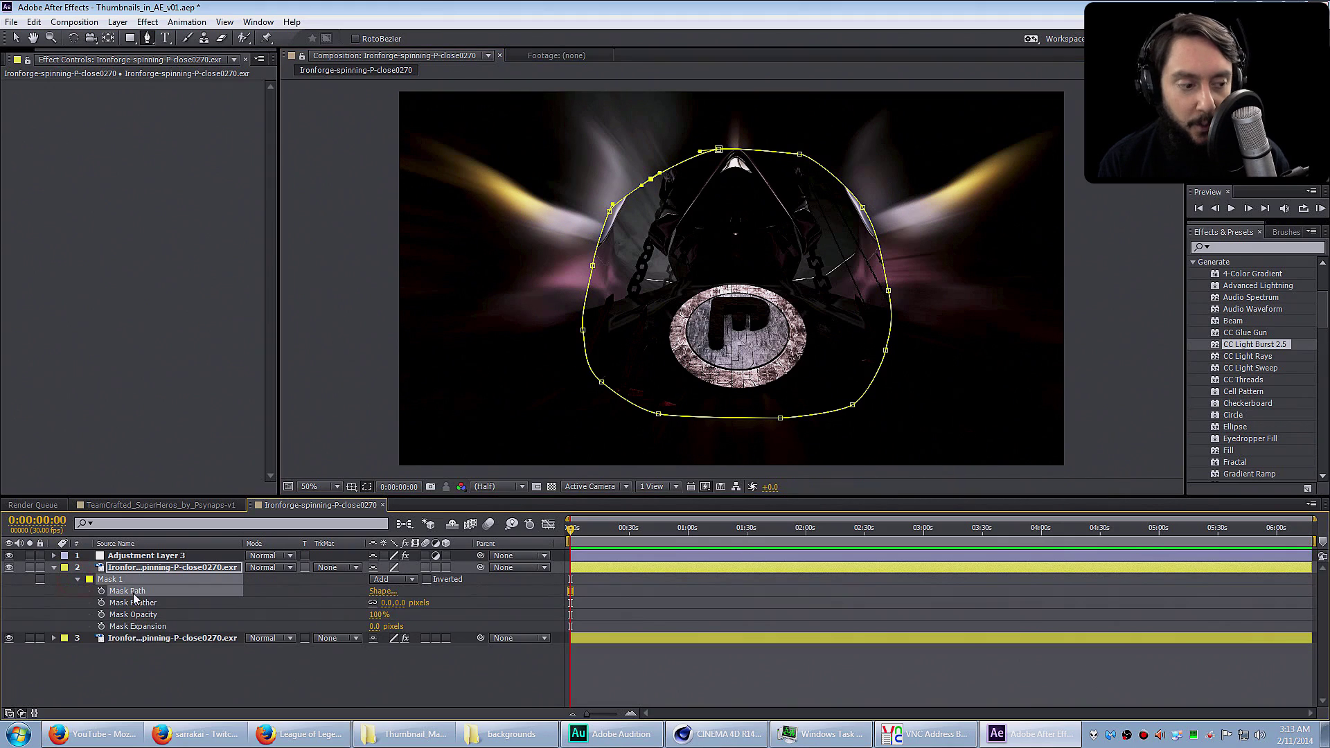
pyautogui.moveTo(385, 602); pyautogui.dragTo(658, 584)
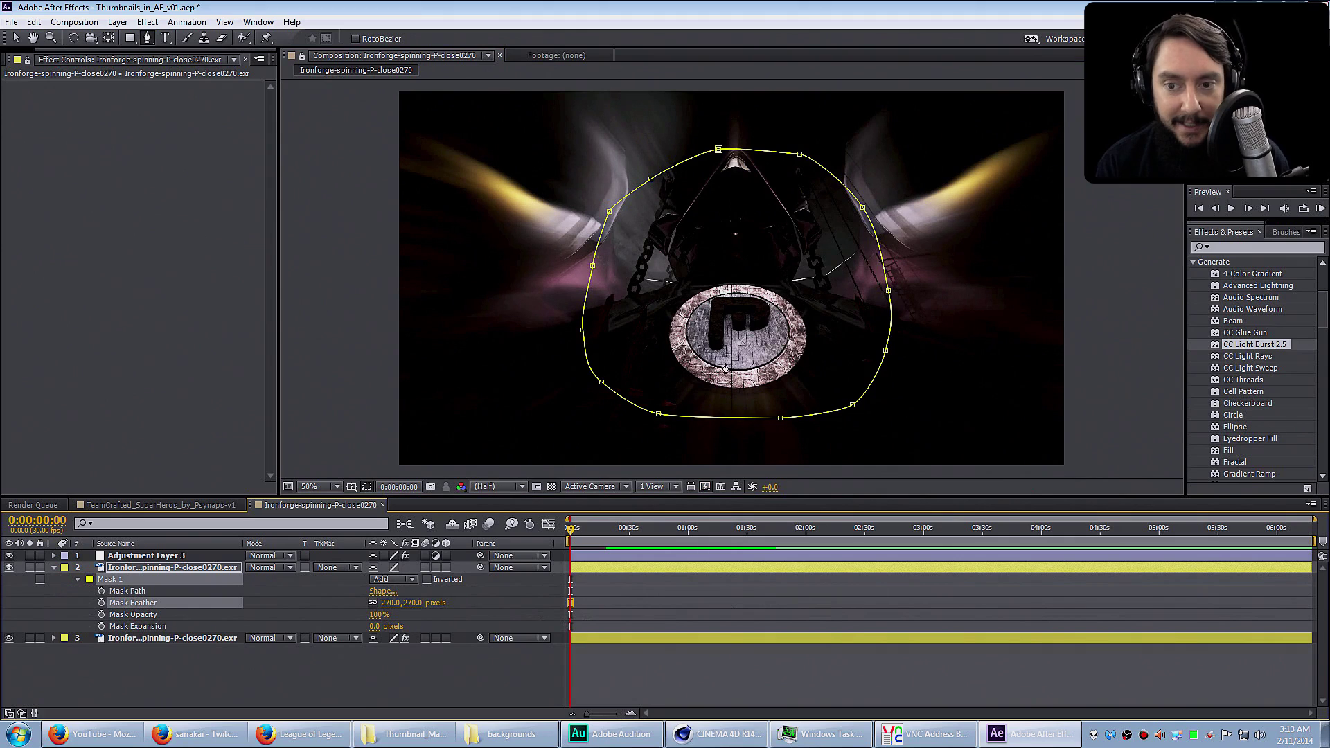
pyautogui.press('t')
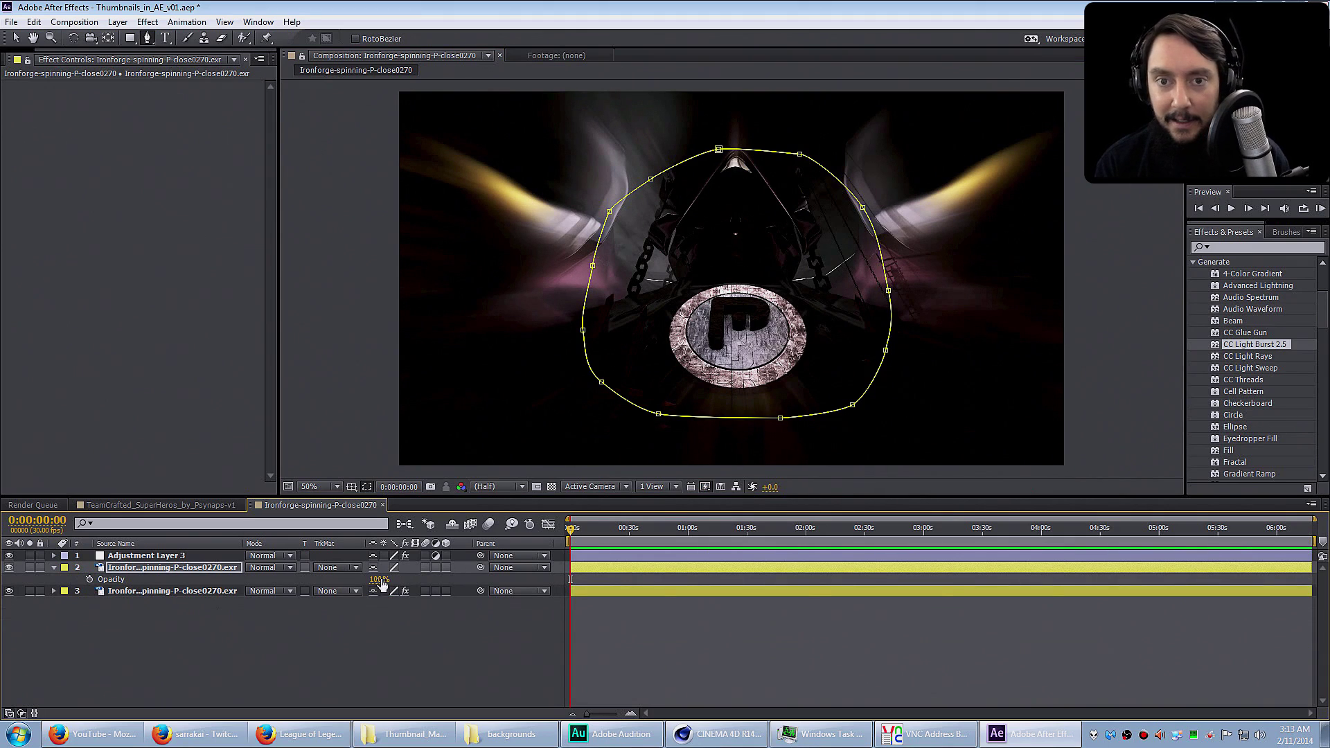
pyautogui.moveTo(378, 578); pyautogui.dragTo(356, 578)
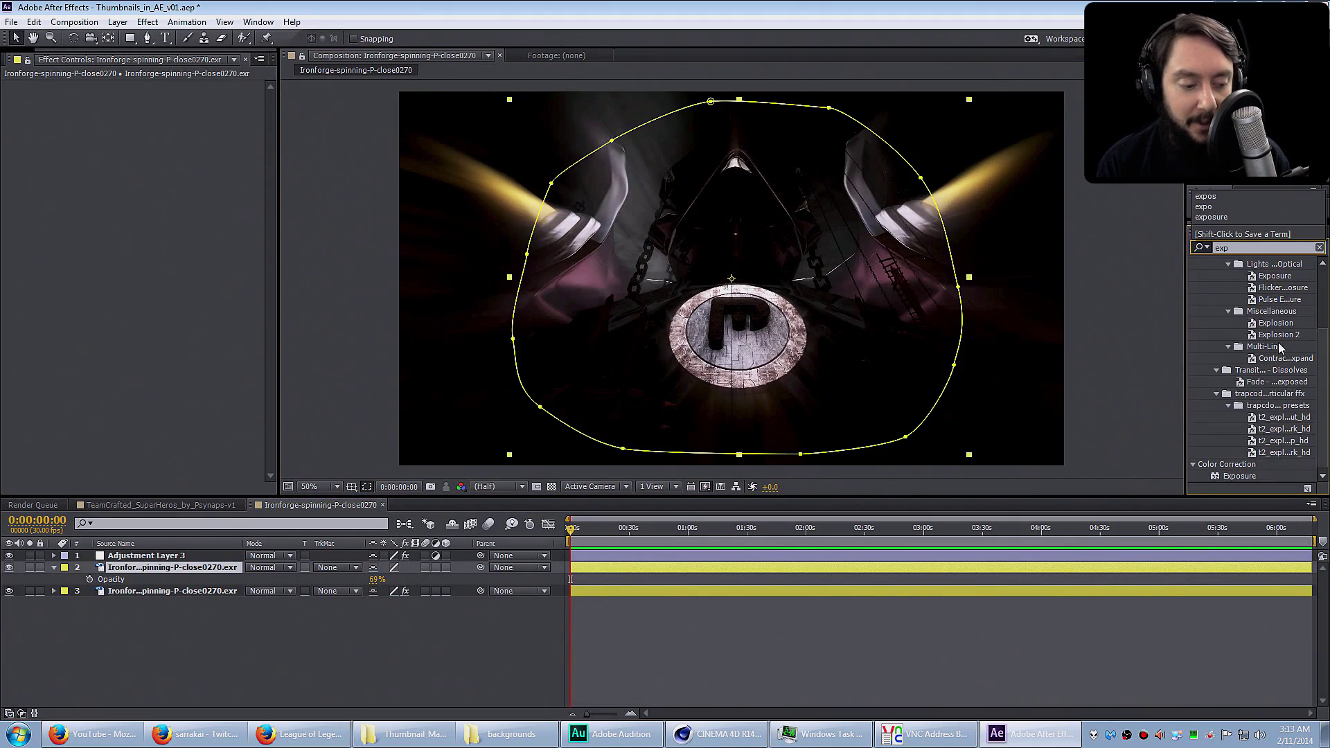
# Step: Add the Exposure effect to the upper Ironforge copy, raise its exposure, and save the project
pyautogui.doubleClick(1239, 476)
pyautogui.moveTo(157, 133); pyautogui.dragTo(260, 140)
pyautogui.click(377, 351)
pyautogui.hotkey('ctrl', 's')
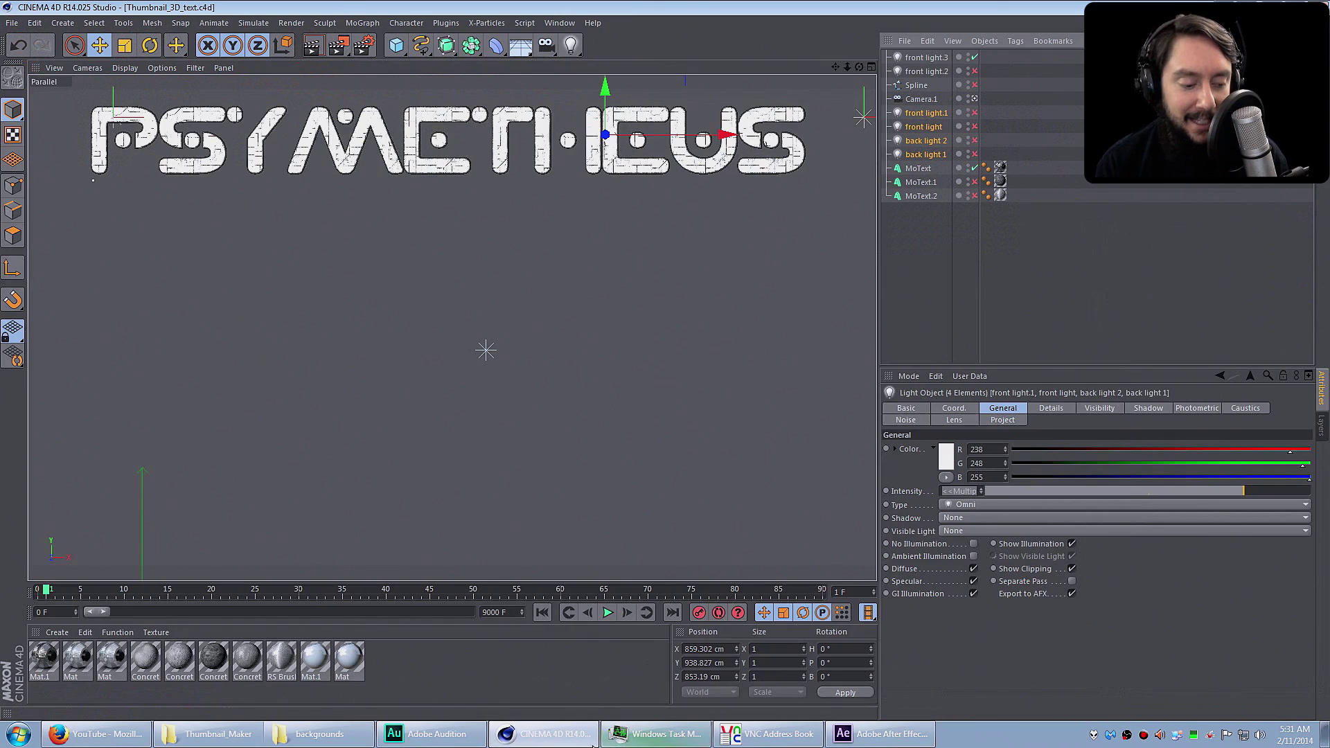
# Step: Render the PSYMETHEUS 3D text to the Picture Viewer in Cinema 4D, inspect it, and switch back to After Effects
pyautogui.hotkey('shift', 'r')
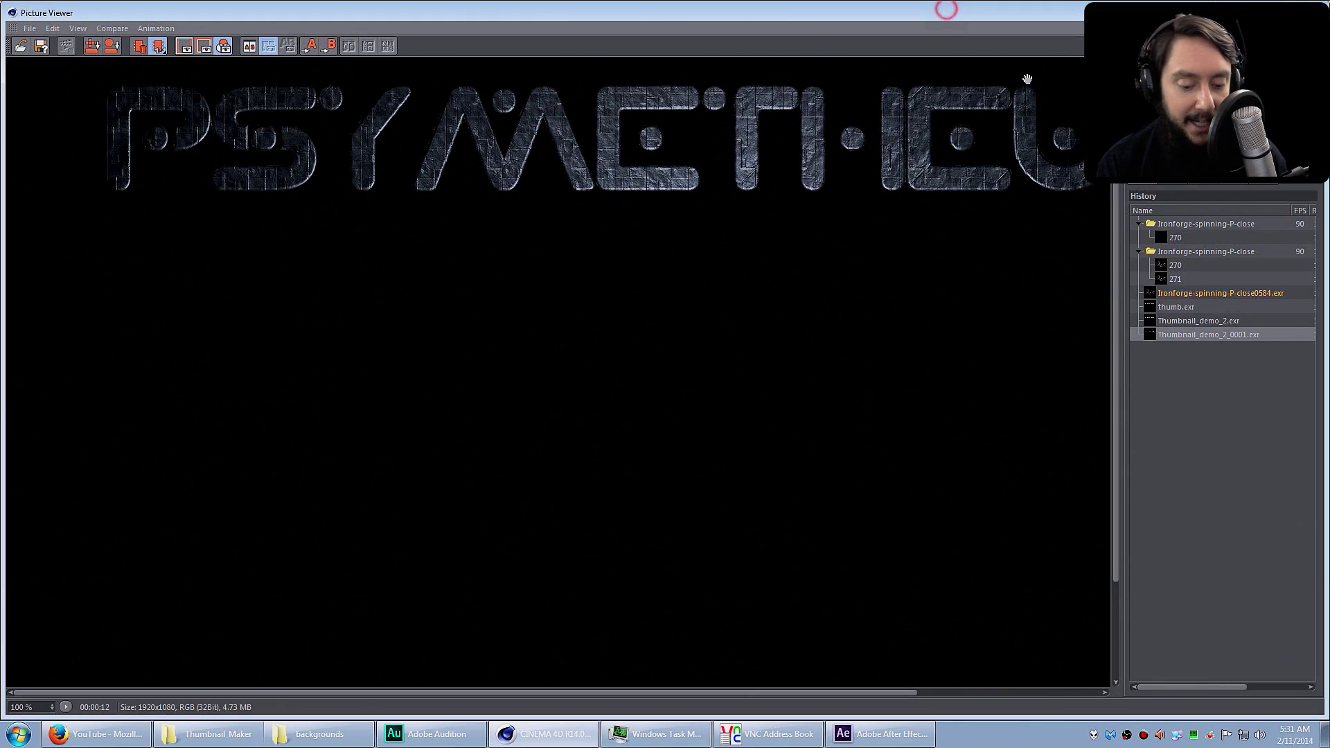
pyautogui.moveTo(557, 371); pyautogui.dragTo(522, 371)
pyautogui.hotkey('alt', 'Tab')
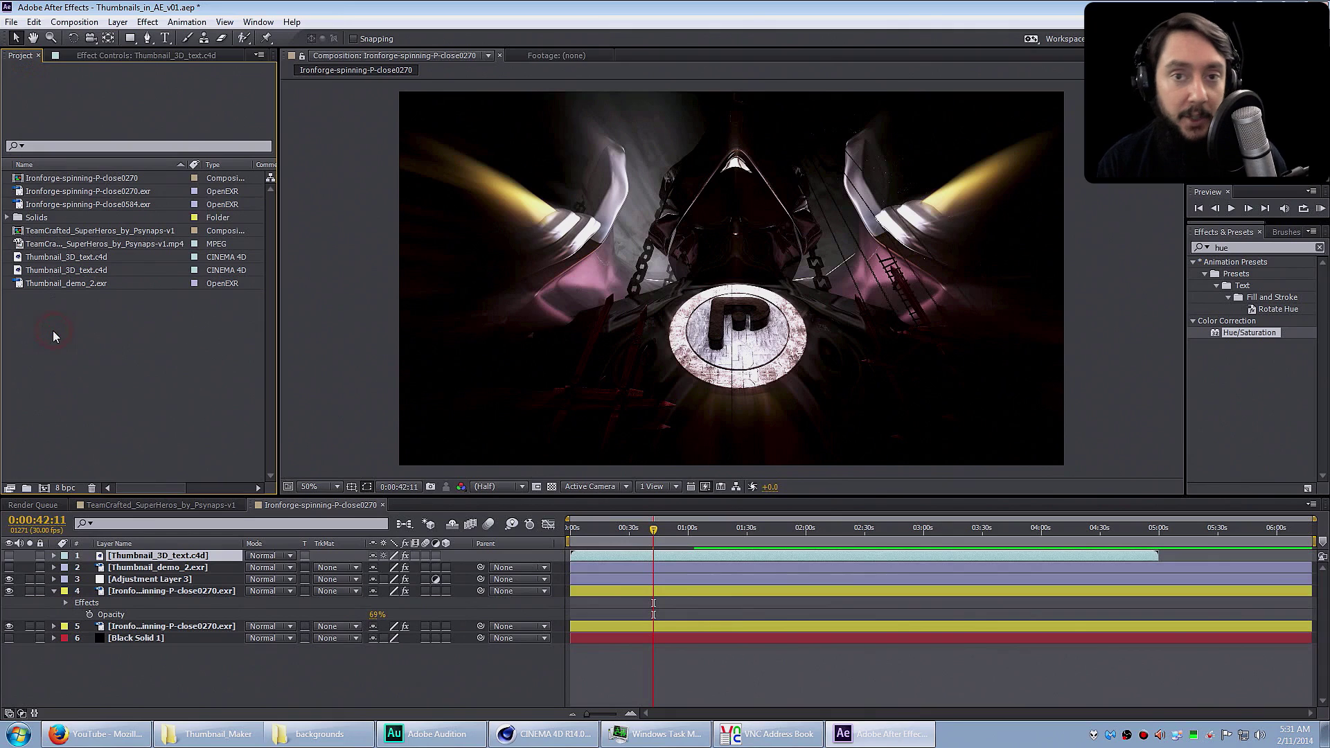
# Step: Import Thumbnail_demo_2_0001.exr into the project, using the folder path copied from the backgrounds Explorer window
pyautogui.doubleClick(54, 334)
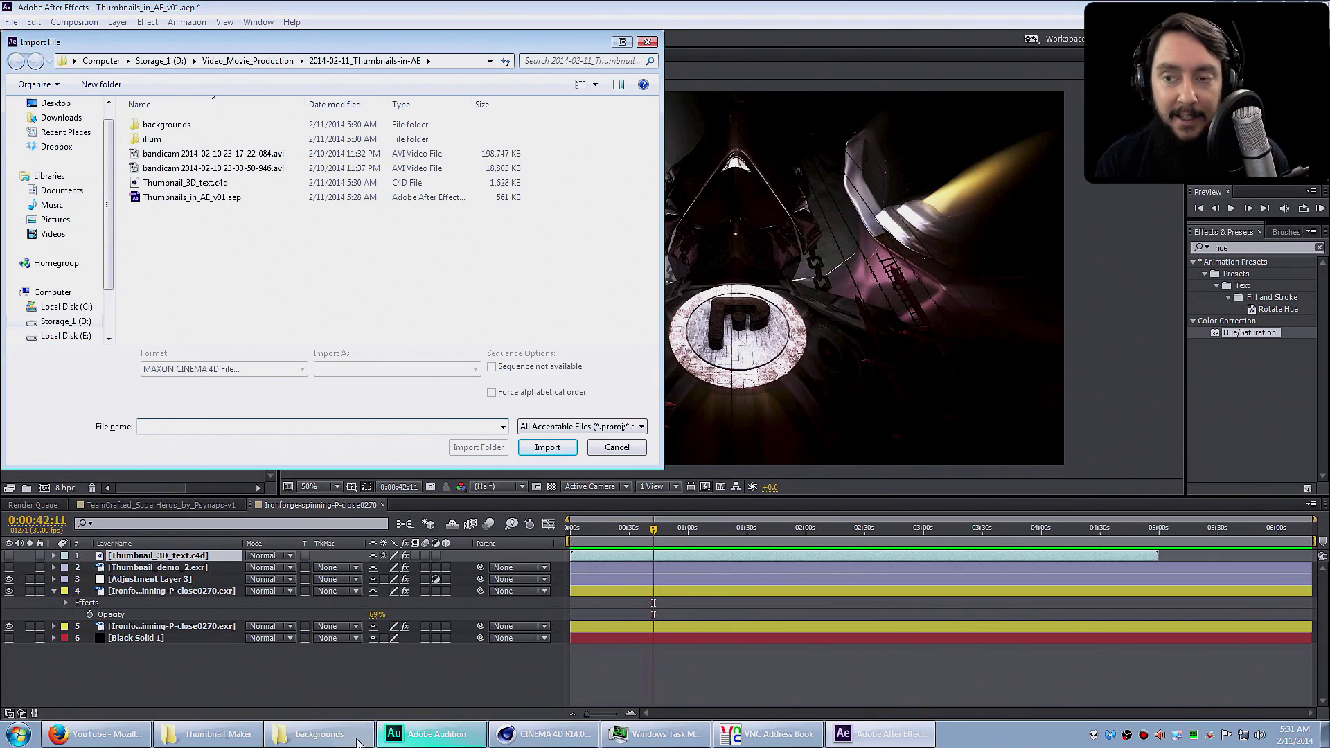
pyautogui.click(332, 736)
pyautogui.click(841, 102)
pyautogui.hotkey('ctrl', 'c')
pyautogui.click(163, 425)
pyautogui.hotkey('ctrl', 'v')
pyautogui.click(547, 448)
pyautogui.doubleClick(195, 197)
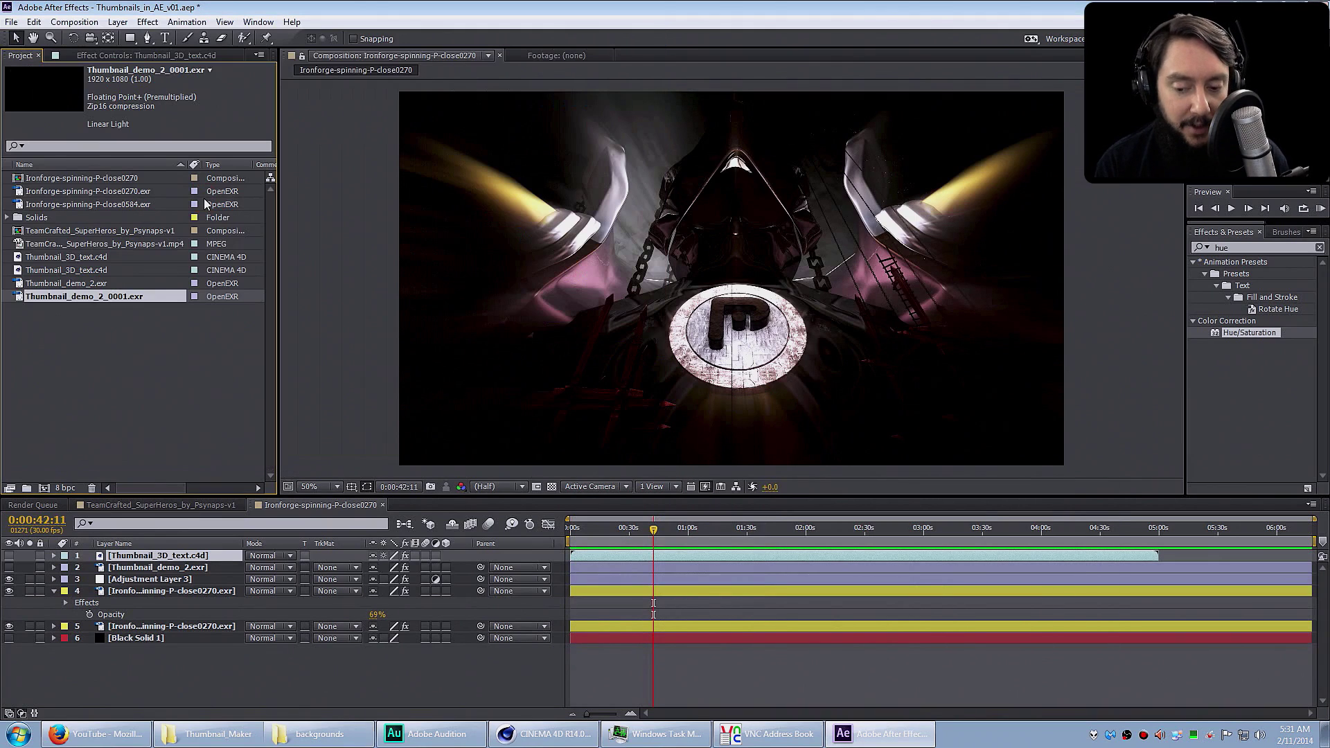
# Step: Place Thumbnail_demo_2_0001.exr at the top of the layer stack and paste the copied Curves, Exposure, Drop Shadow and Hue/Saturation effects onto it
pyautogui.moveTo(97, 300); pyautogui.dragTo(166, 554)
pyautogui.hotkey('ctrl', 'v')
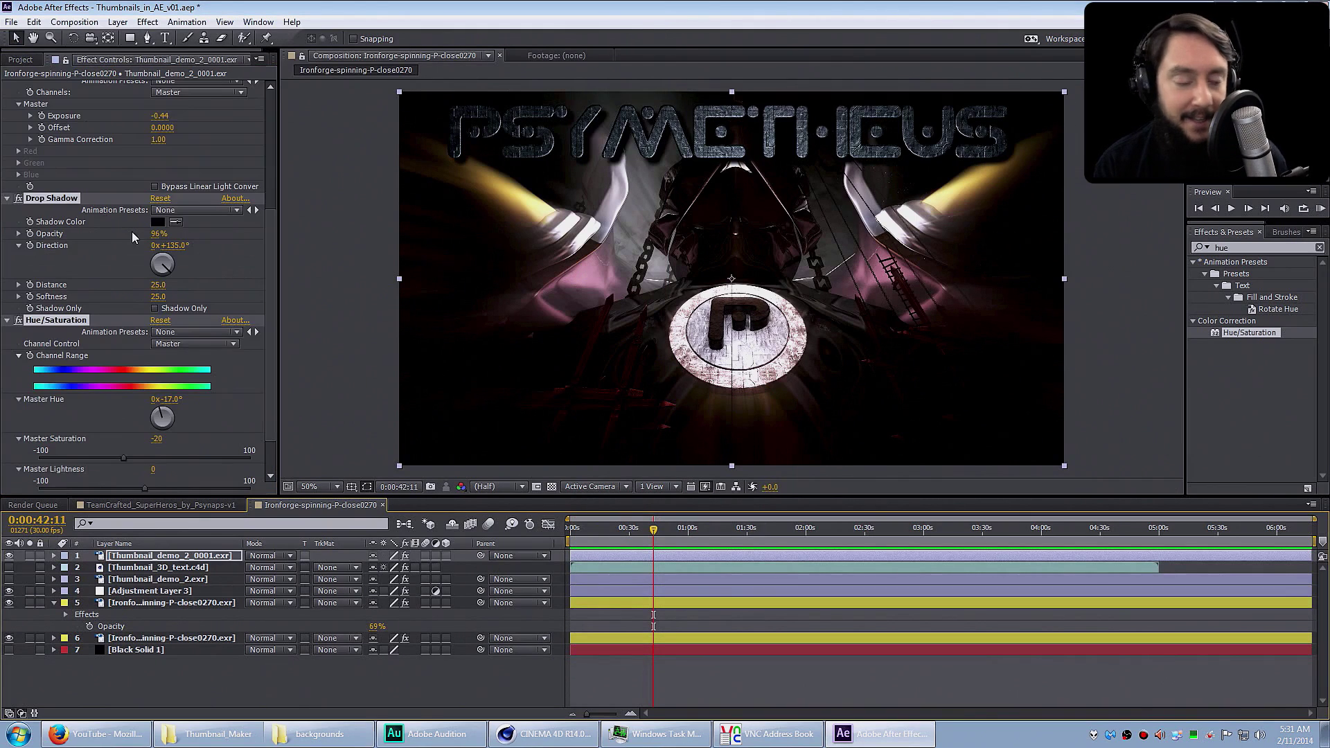
# Step: Delete the old Thumbnail_3D_text.c4d and Thumbnail_demo_2.exr layers from the composition
pyautogui.click(133, 567)
pyautogui.keyDown('shift'); pyautogui.click(132, 579); pyautogui.keyUp('shift')
pyautogui.press('Delete')
# Step: Set the PSYMETHEUS text layer's exposure to 1.48 and pull down the lower point of its RGB curve
pyautogui.click(602, 558)
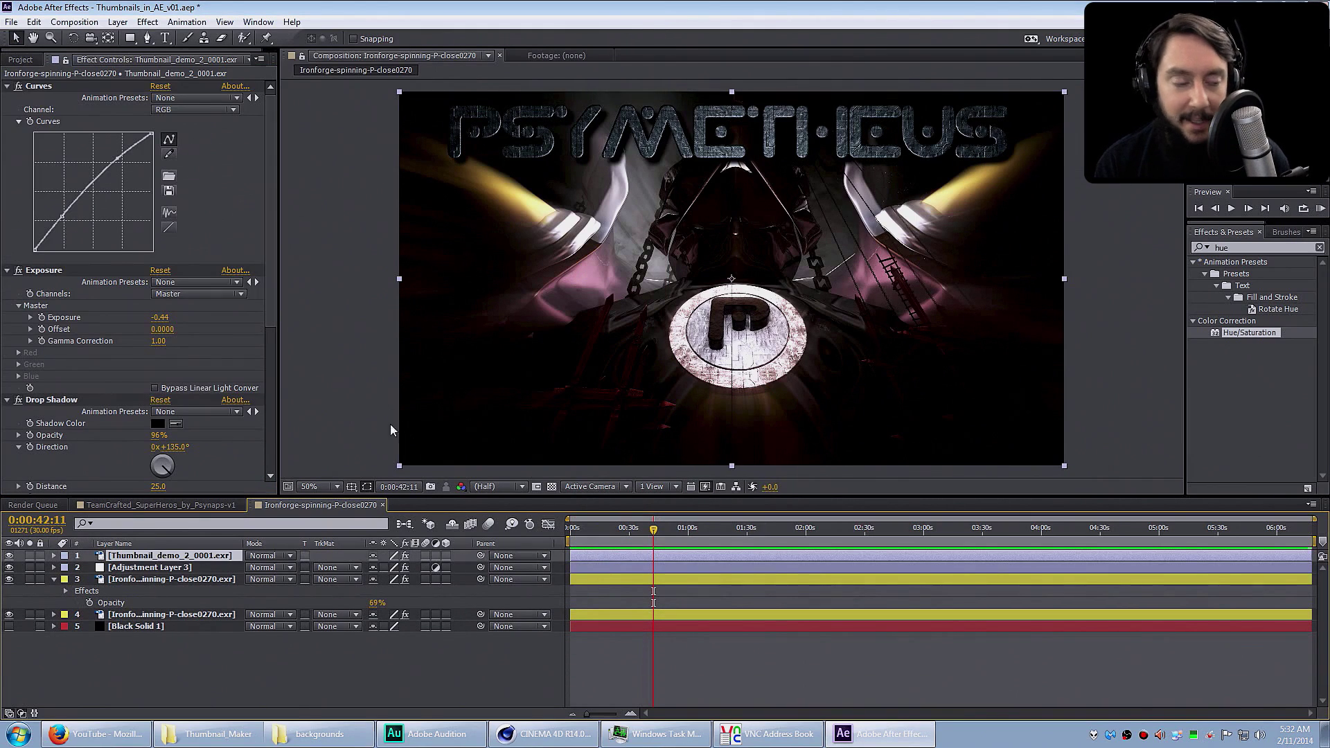
pyautogui.click(43, 88)
pyautogui.moveTo(159, 318); pyautogui.dragTo(293, 325)
pyautogui.moveTo(61, 215); pyautogui.dragTo(65, 221)
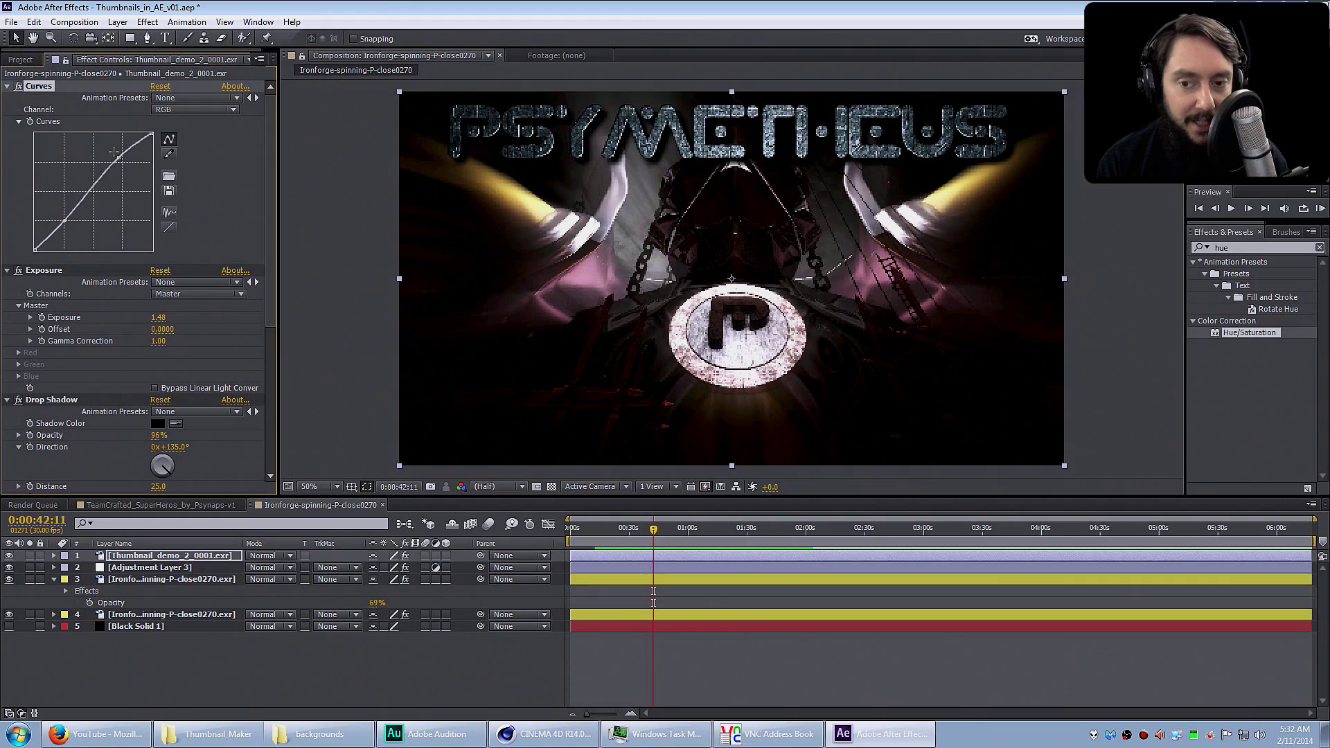
# Step: Raise the upper point of the PSYMETHEUS text layer's RGB curve slightly and increase its exposure further
pyautogui.moveTo(118, 157); pyautogui.dragTo(109, 155)
pyautogui.moveTo(159, 317); pyautogui.dragTo(182, 317)
# Step: Set the PSYMETHEUS text layer's master hue to -187° and master saturation to -47, and deselect the layer
pyautogui.moveTo(271, 306); pyautogui.dragTo(272, 446)
pyautogui.moveTo(144, 412); pyautogui.dragTo(198, 411)
pyautogui.moveTo(168, 352); pyautogui.dragTo(88, 379)
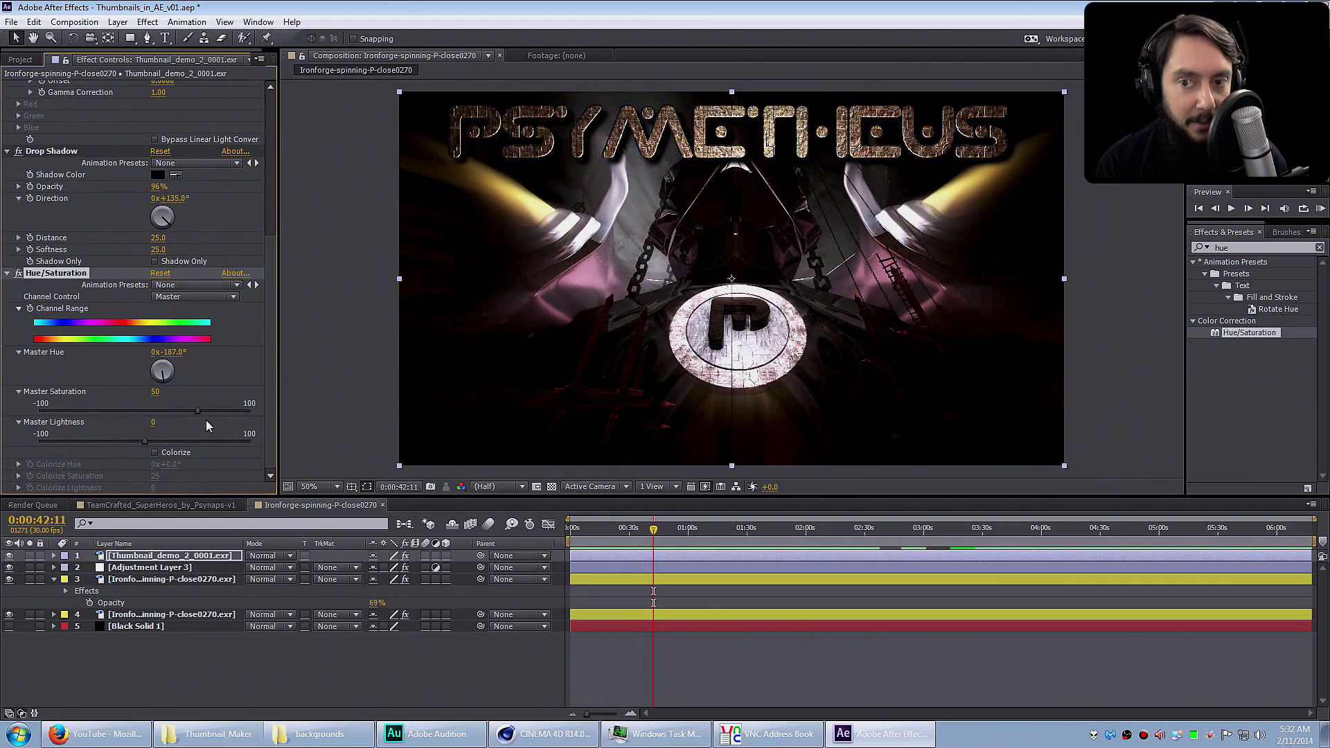
pyautogui.moveTo(197, 410); pyautogui.dragTo(95, 413)
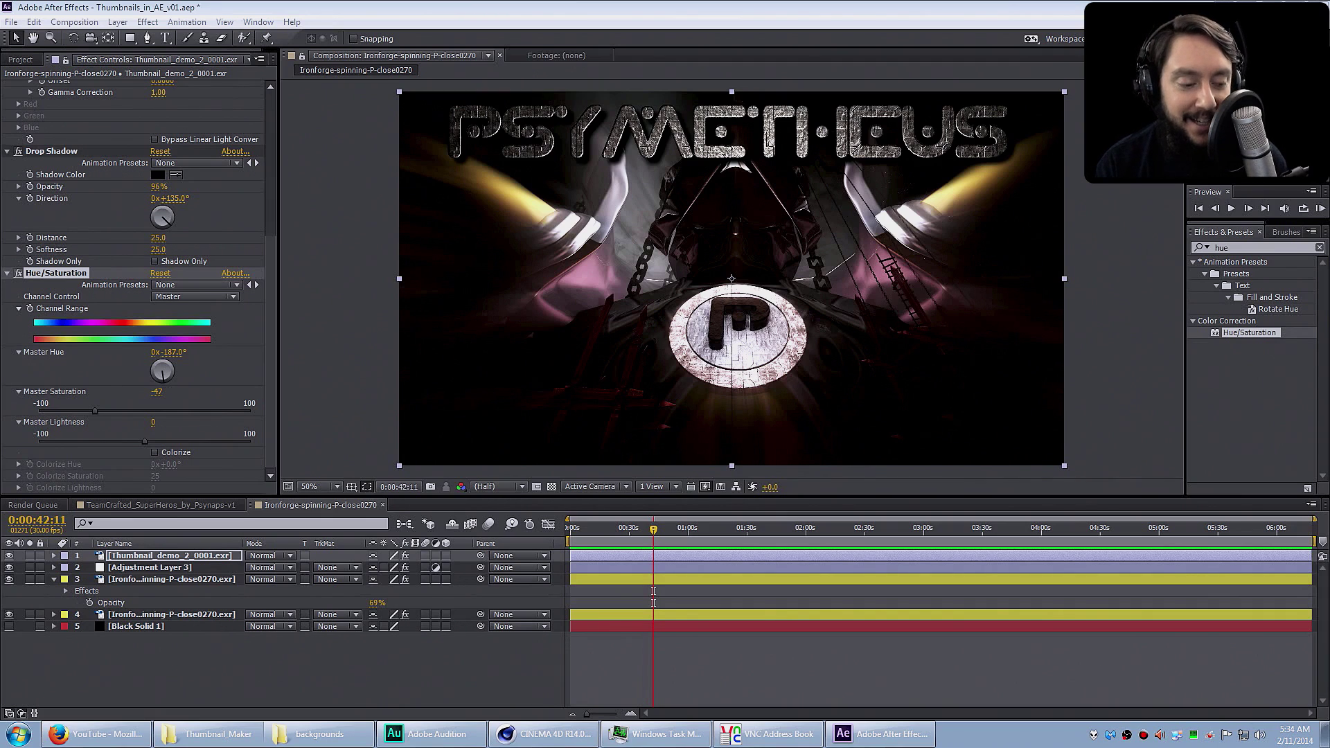
pyautogui.click(1075, 366)
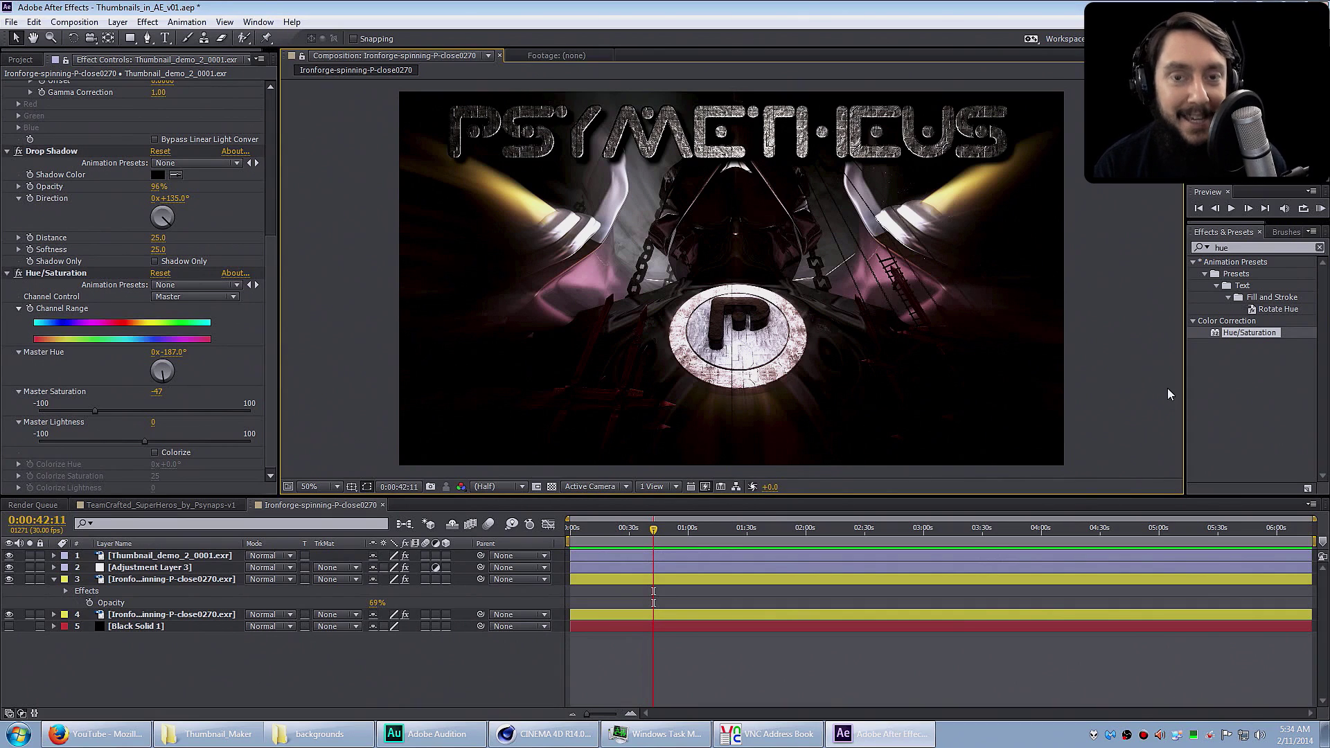
# Step: Save the project as a new incremented version, Thumbnails_in_AE_v02.aep
pyautogui.click(151, 567)
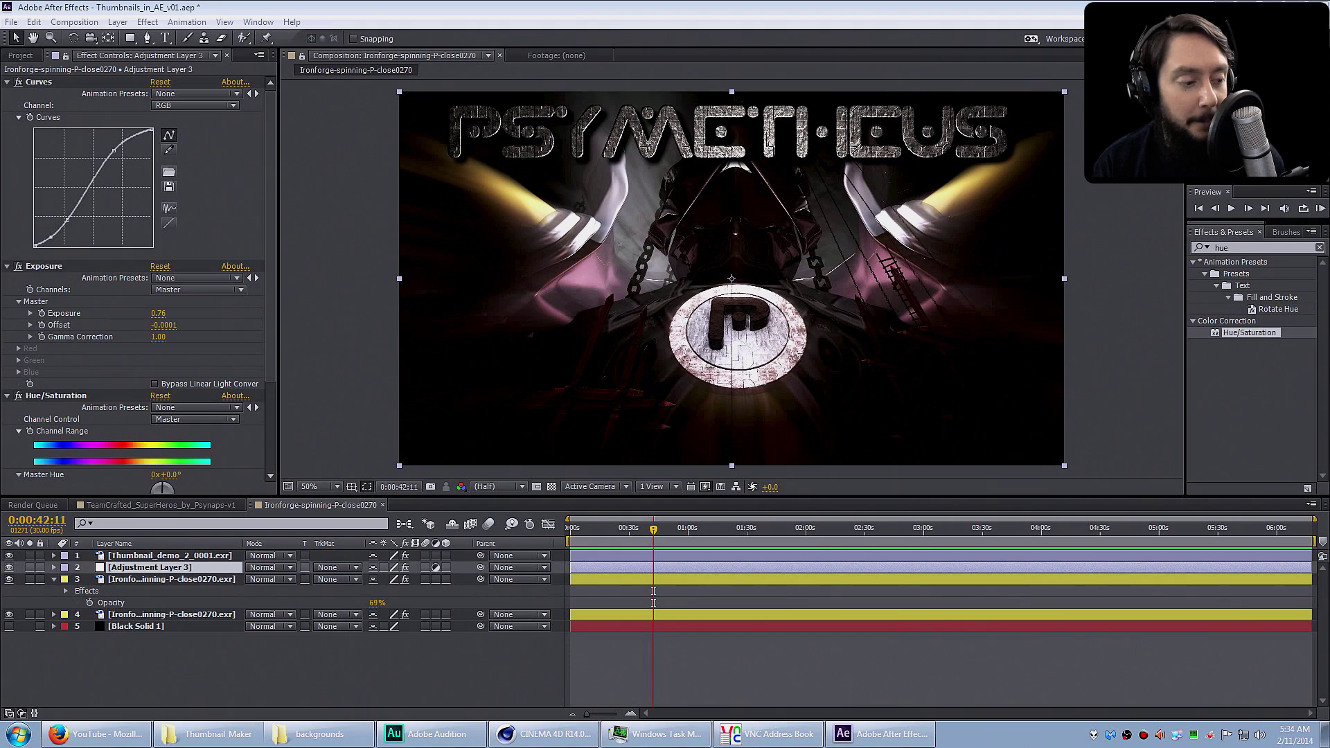
pyautogui.click(11, 22)
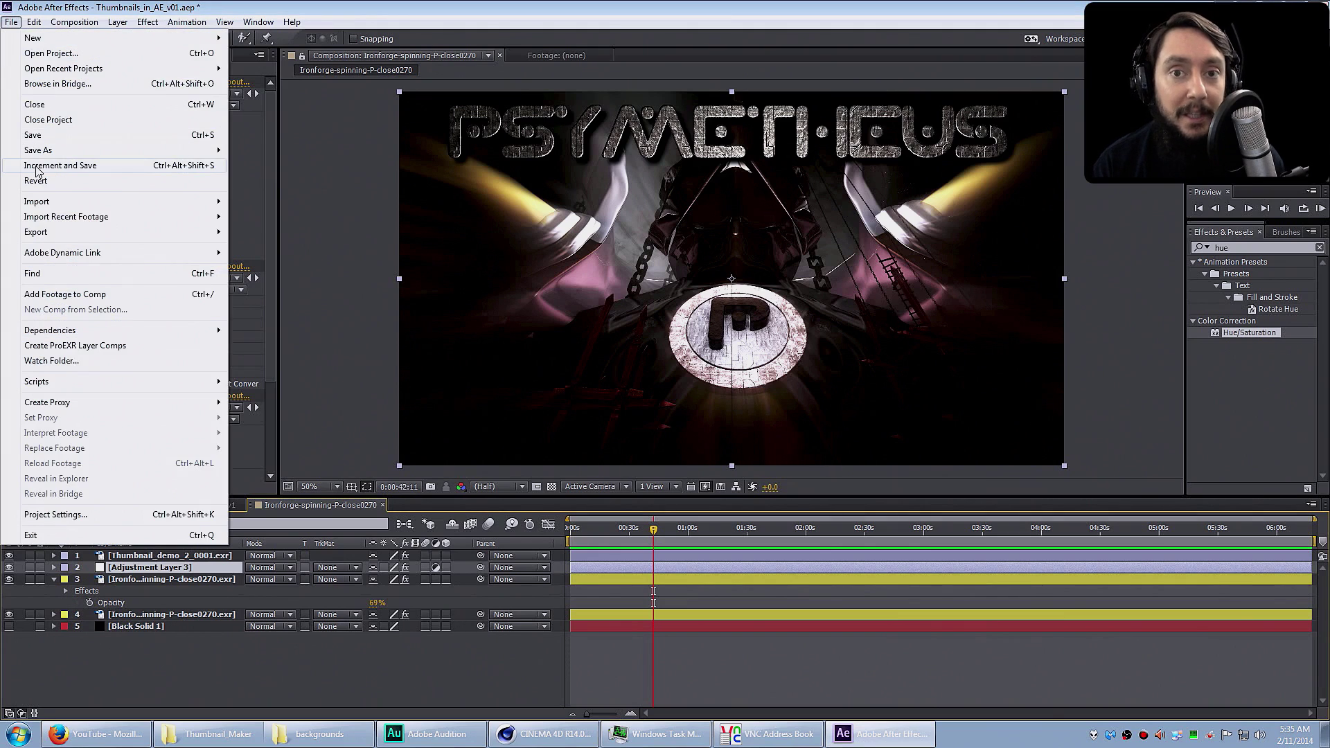
pyautogui.click(41, 172)
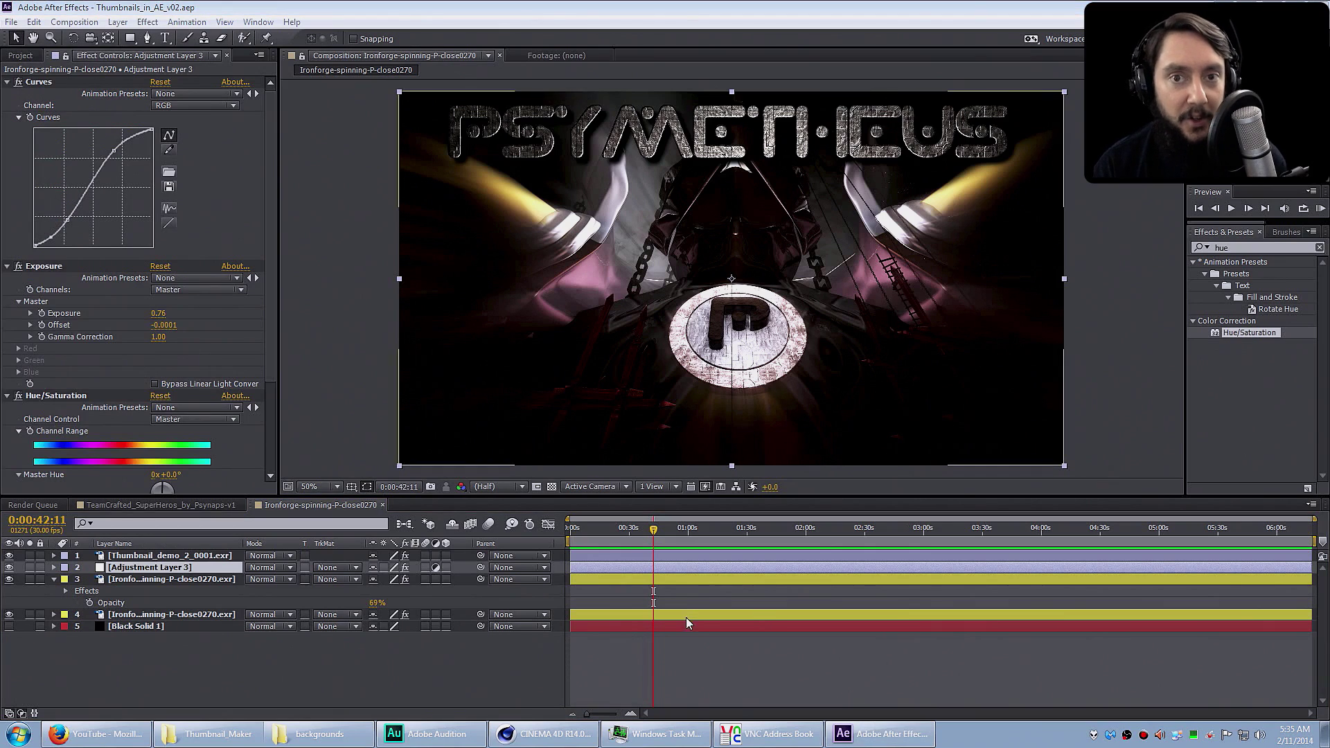
# Step: Set Adjustment Layer 3's master hue to -4° and master saturation to -32, and try Colorize on and off
pyautogui.click(685, 617)
pyautogui.click(647, 567)
pyautogui.moveTo(269, 364); pyautogui.dragTo(270, 432)
pyautogui.moveTo(143, 446); pyautogui.dragTo(108, 450)
pyautogui.moveTo(162, 400); pyautogui.dragTo(111, 418)
pyautogui.scroll(-1, 115, 438)
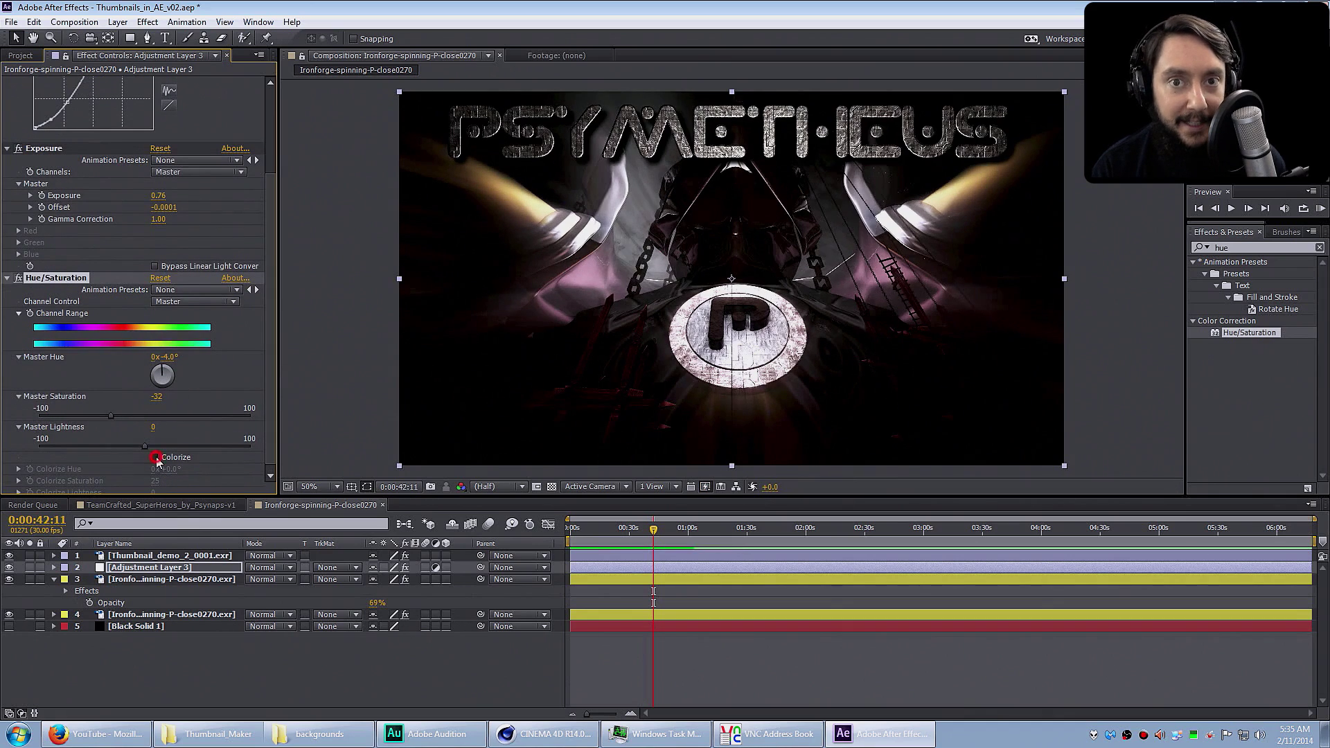
pyautogui.click(156, 458)
pyautogui.click(156, 458)
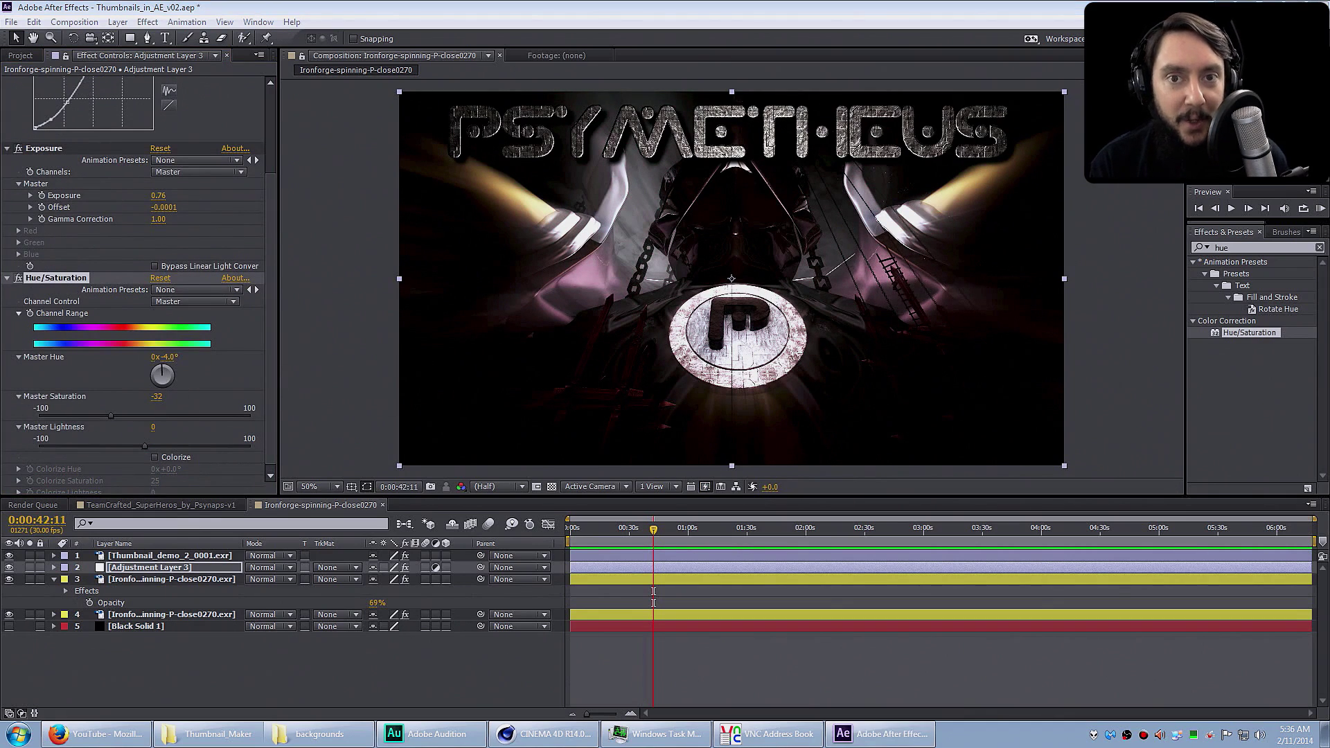